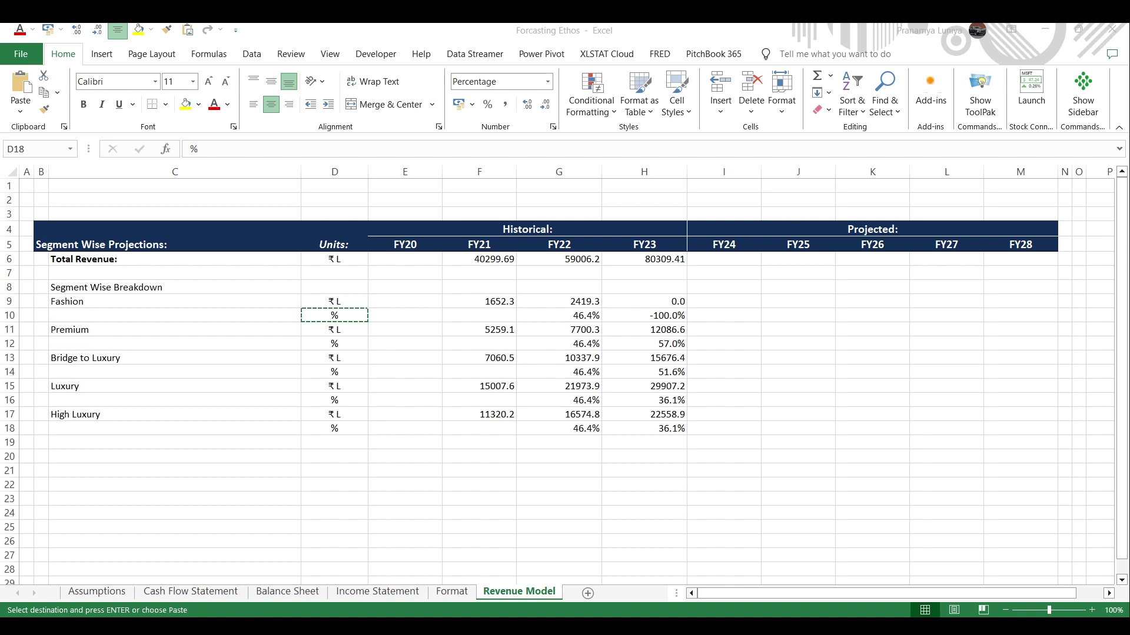
Step: Label cell C10 under the Fashion segment as "% Change"
type("%")
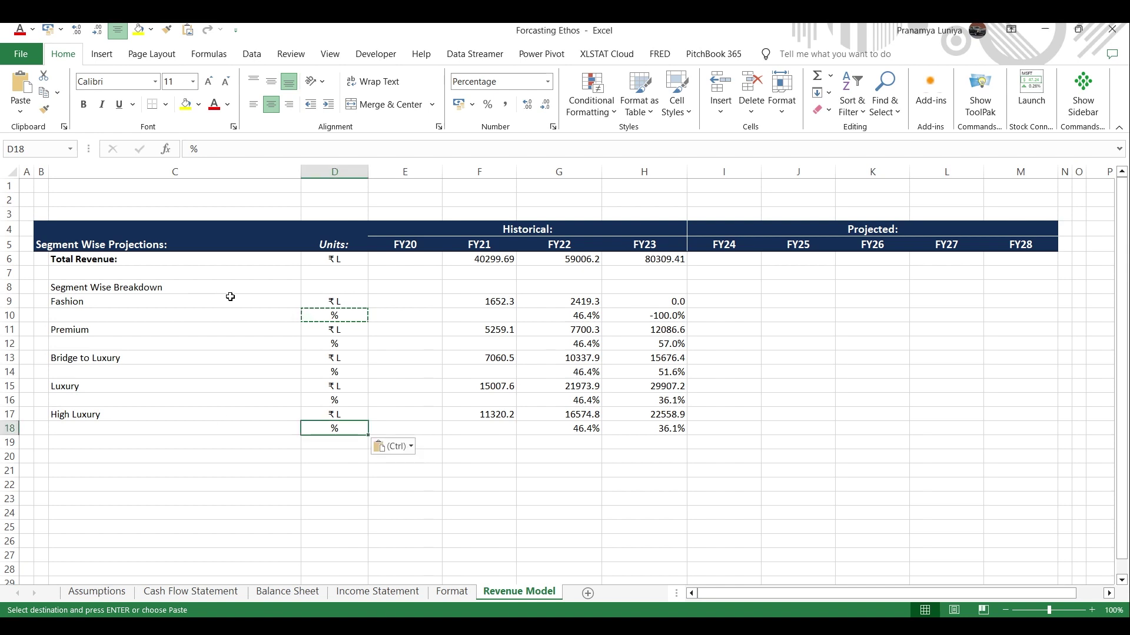
left_click(175, 313)
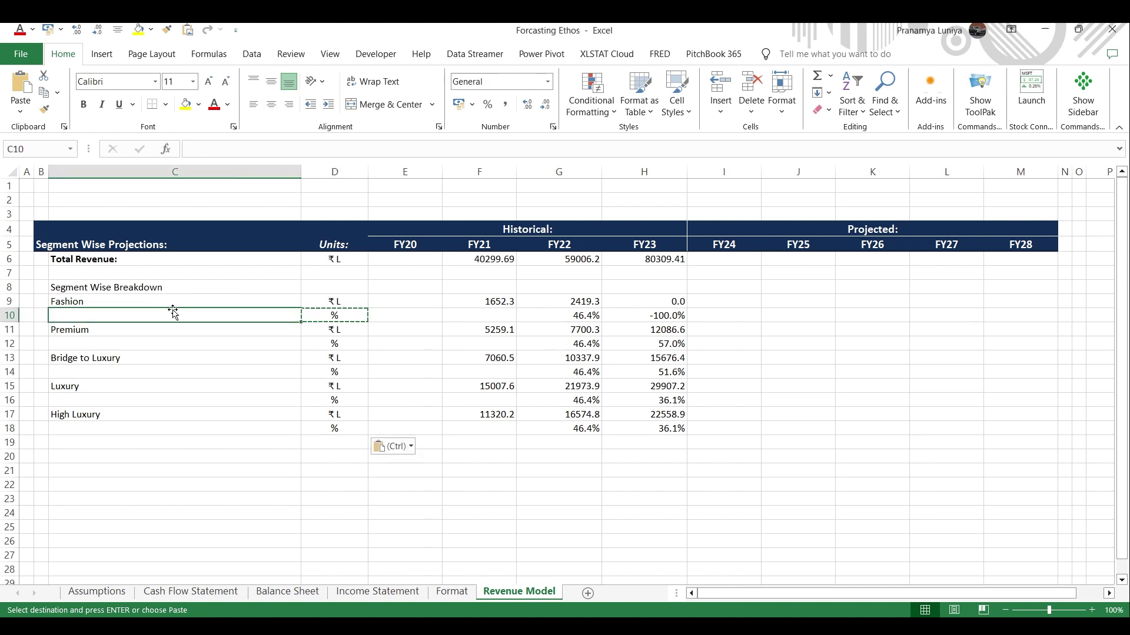
type("% C")
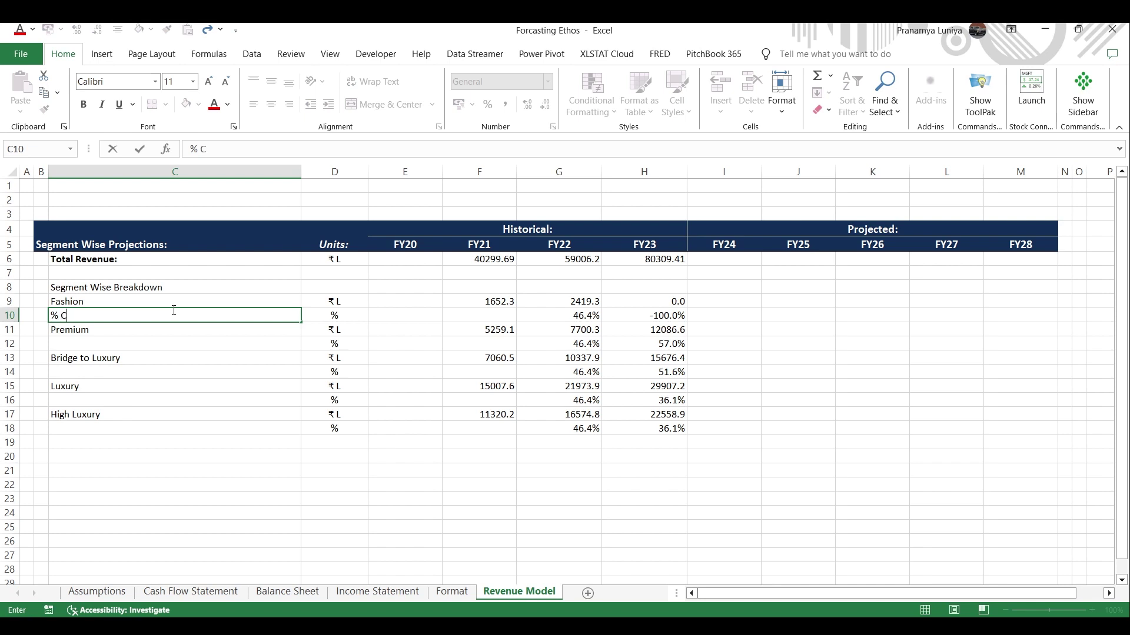
type("hange")
key("ctrl+Return")
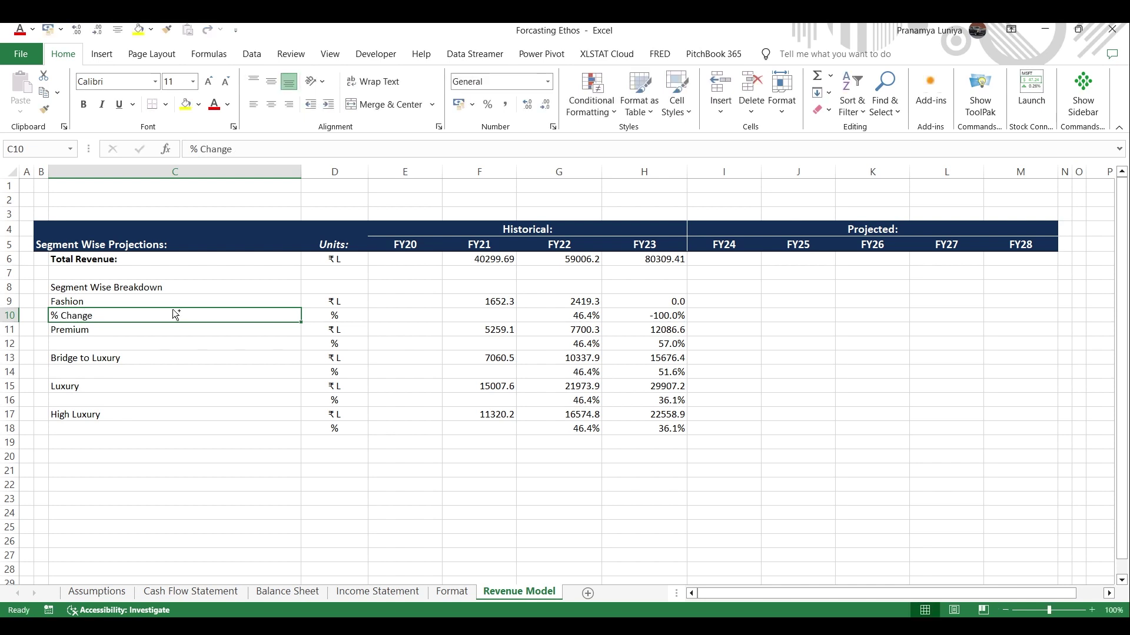
Step: Copy the "% Change" label from C10 to C12, C14, C16 and C18 beneath the other four segments
key("ctrl+c")
key("Down")
key("Down")
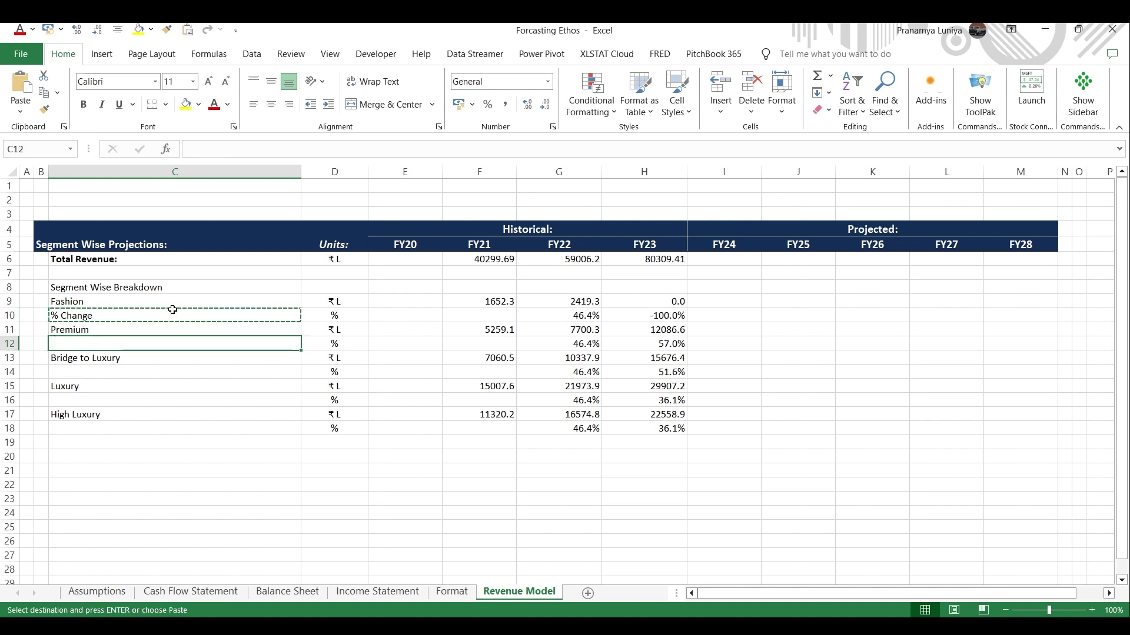
key("ctrl+v")
key("Down")
key("Down")
key("ctrl+v")
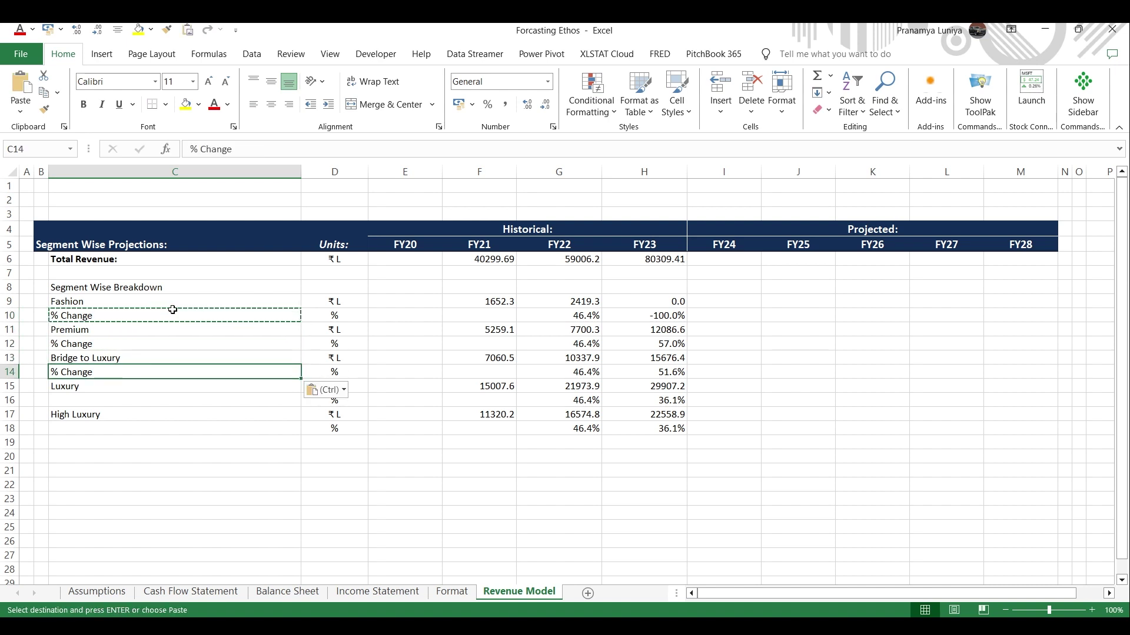
key("Down")
key("Down")
key("ctrl+v")
key("Down")
key("Down")
key("ctrl+v")
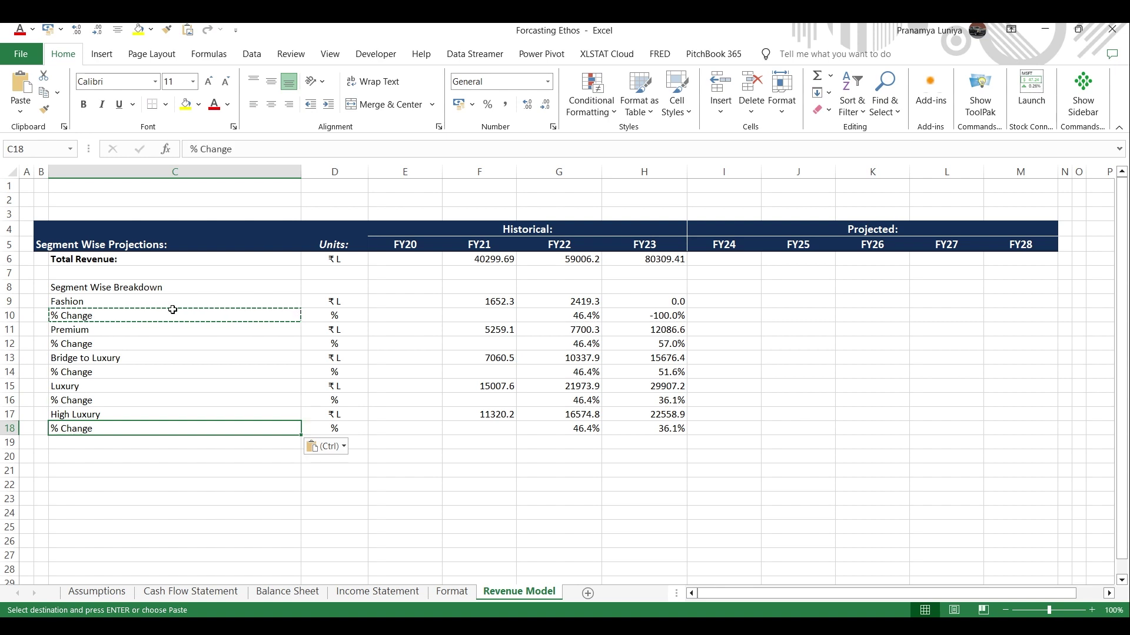
Step: Examine the FY21 column's segment revenue formulas and the empty growth cells beneath them
key("Right")
key("Right")
key("Right")
key("Up")
key("Up")
key("Up")
key("Up")
key("Up")
key("Up")
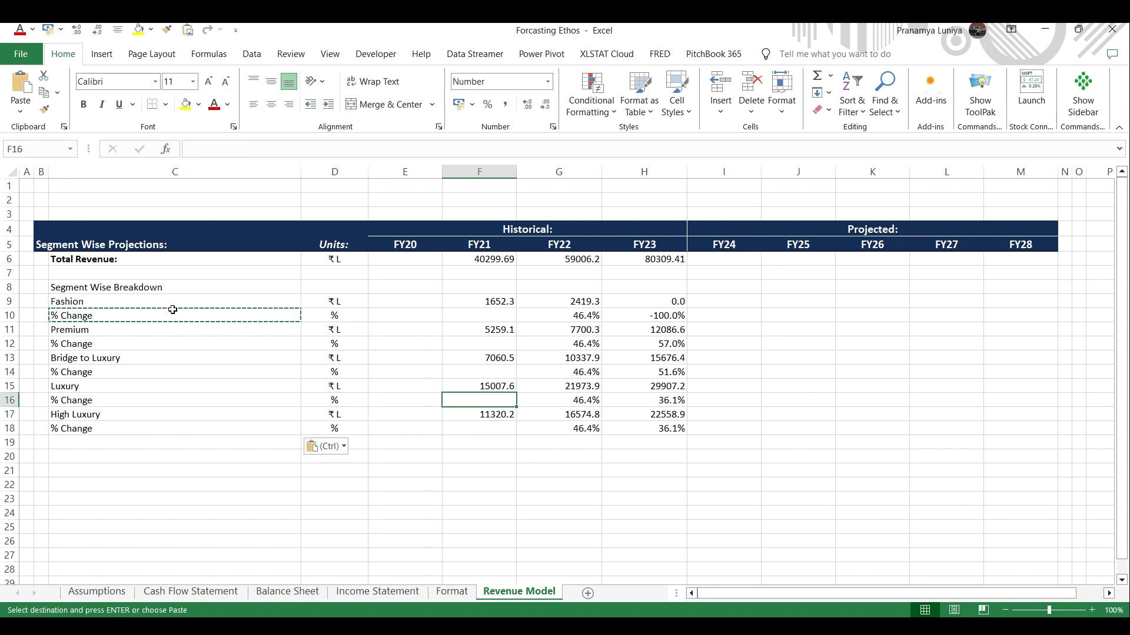
key("Up")
key("Up")
key("Up")
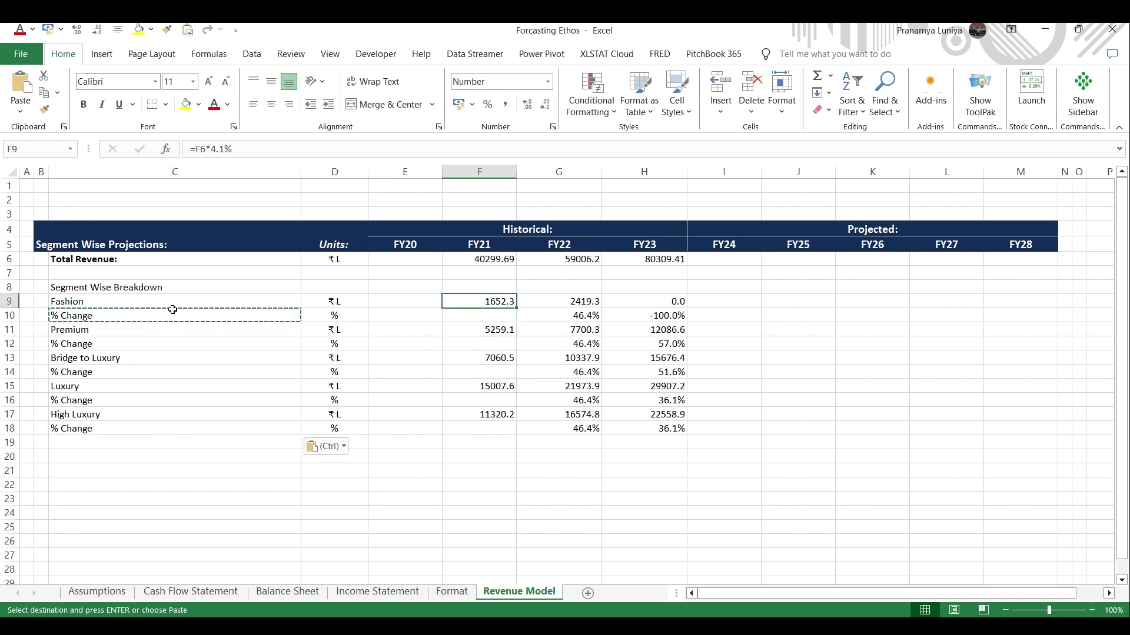
key("Down")
key("Down")
key("Down")
key("Down")
key("Down")
key("Down")
key("Down")
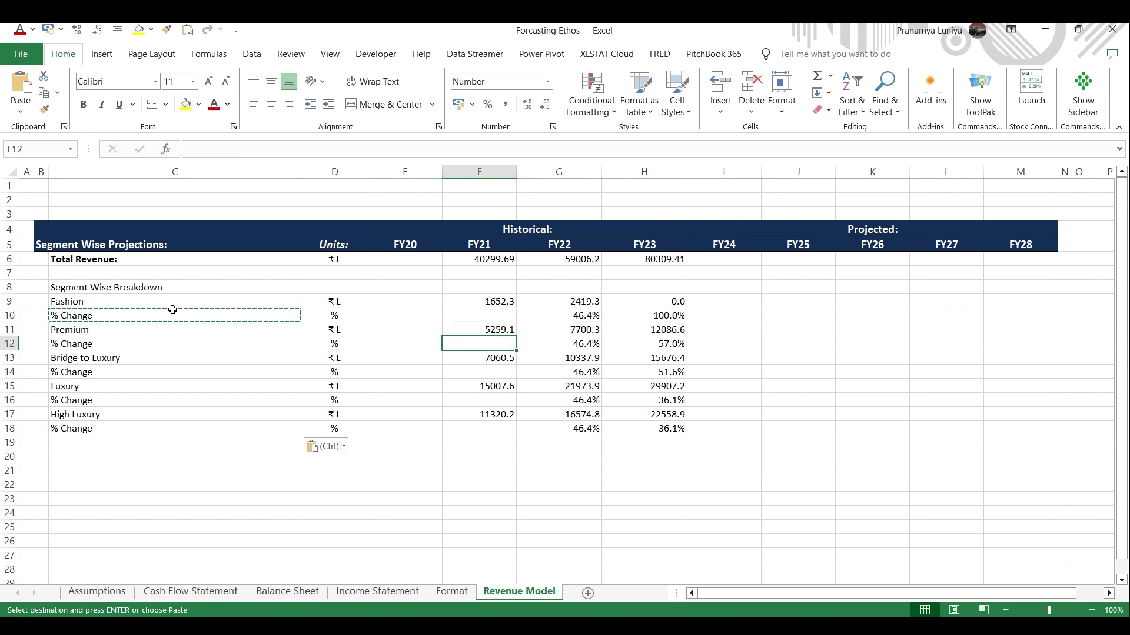
key("Up")
key("Up")
key("Up")
key("Up")
key("Up")
key("Up")
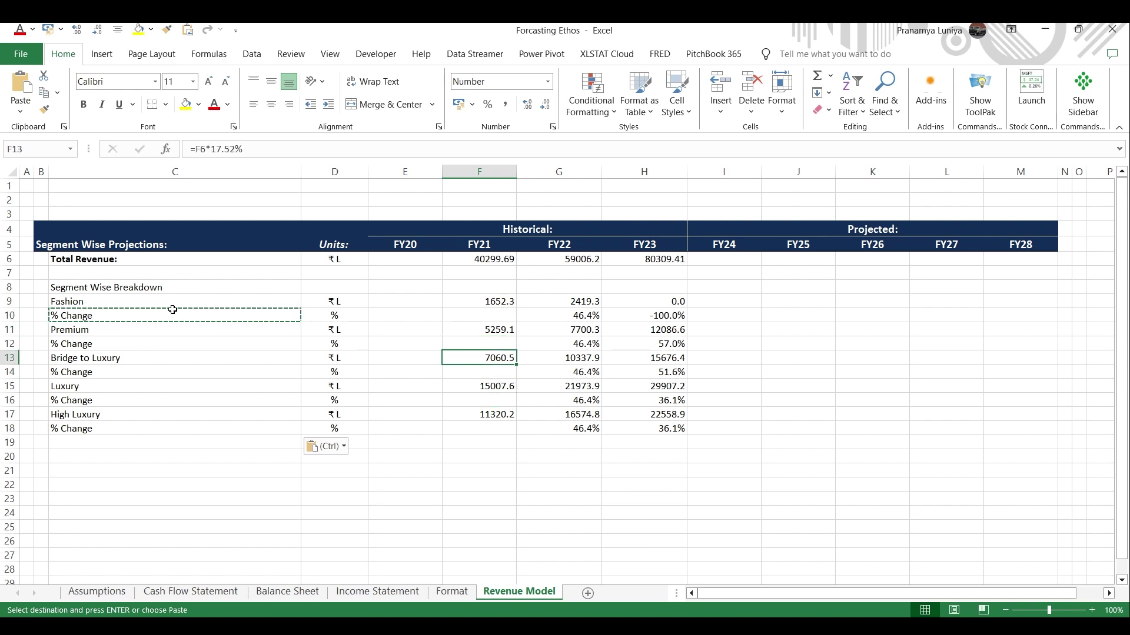
Step: Copy Fashion's FY22 growth formula from G10 into the FY21 cell F10
key("Right")
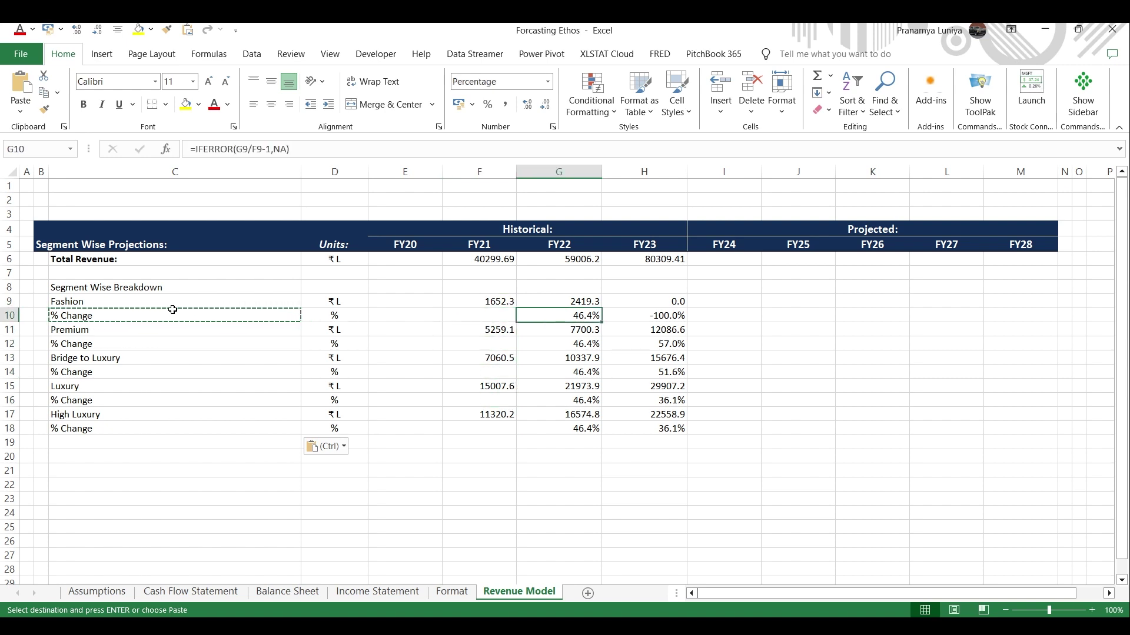
key("ctrl+c")
key("Left")
key("ctrl+v")
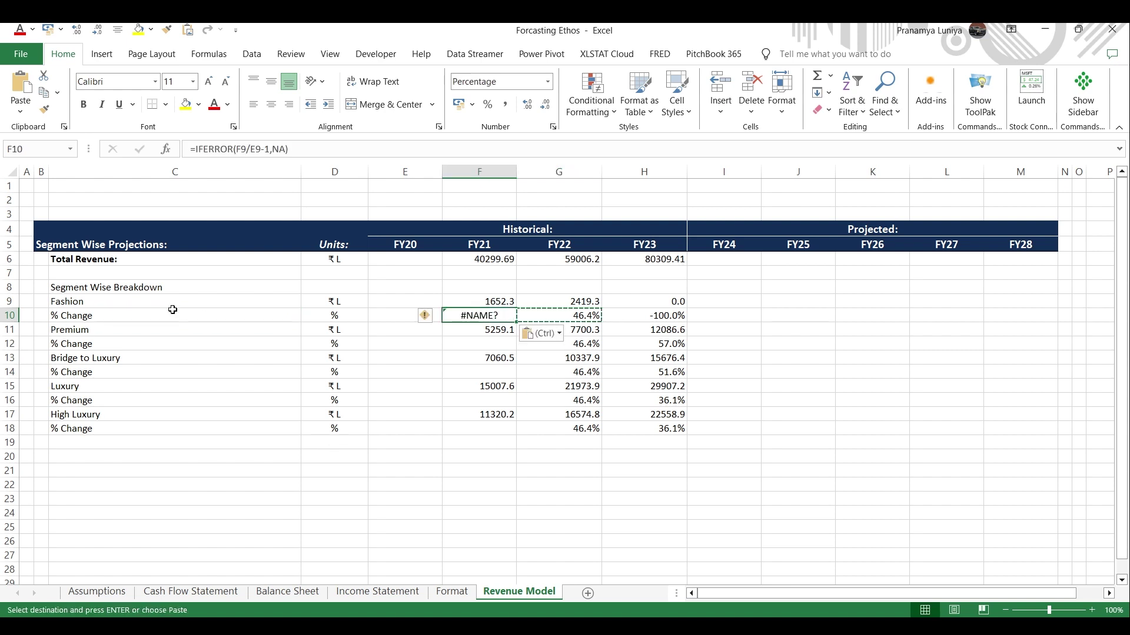
Step: Enter 0 as Fashion's FY20 revenue in cell E9
key("Left")
key("Up")
type("0")
key("Return")
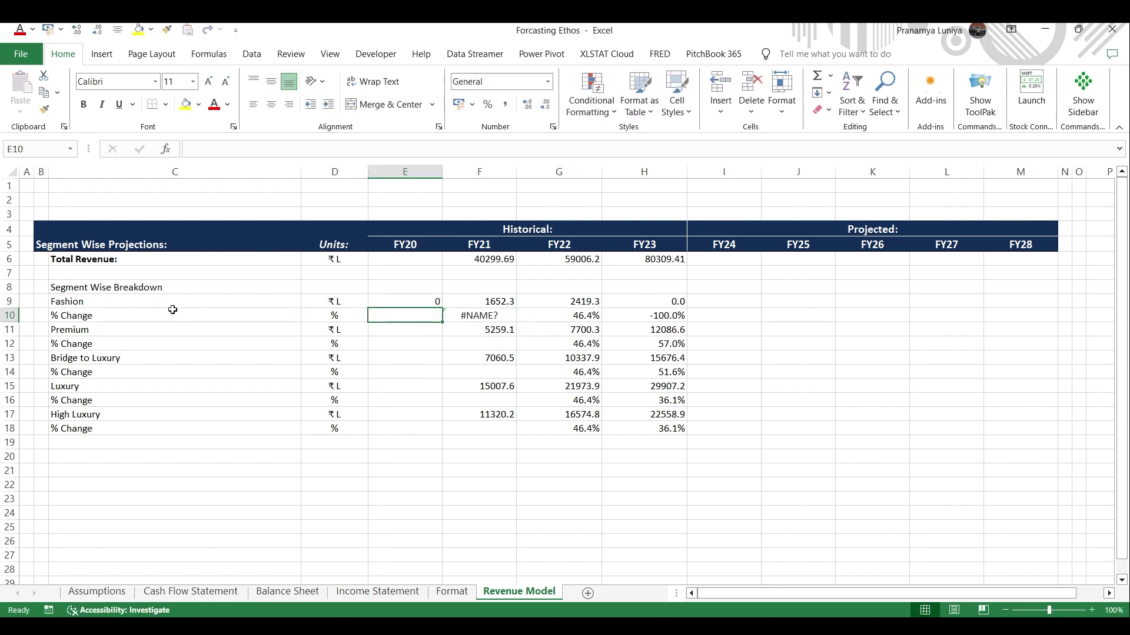
Step: Put the NA fallback of the F10 growth formula in quotes, giving =IFERROR(F9/E9-1,"NA")
key("Right")
key("F2")
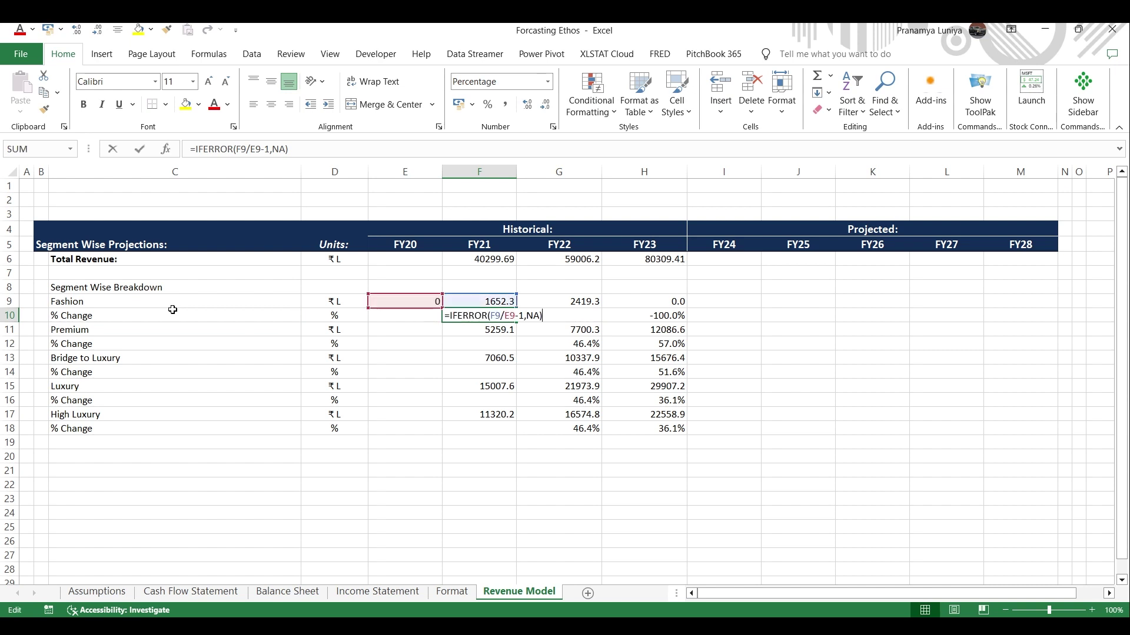
key("Escape")
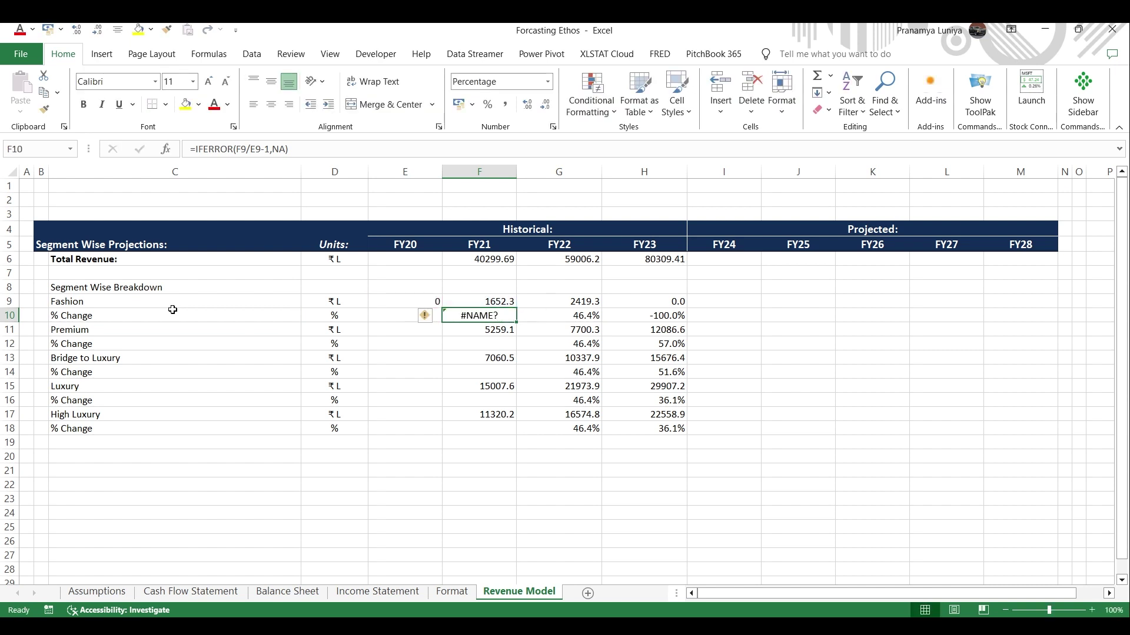
key("F2")
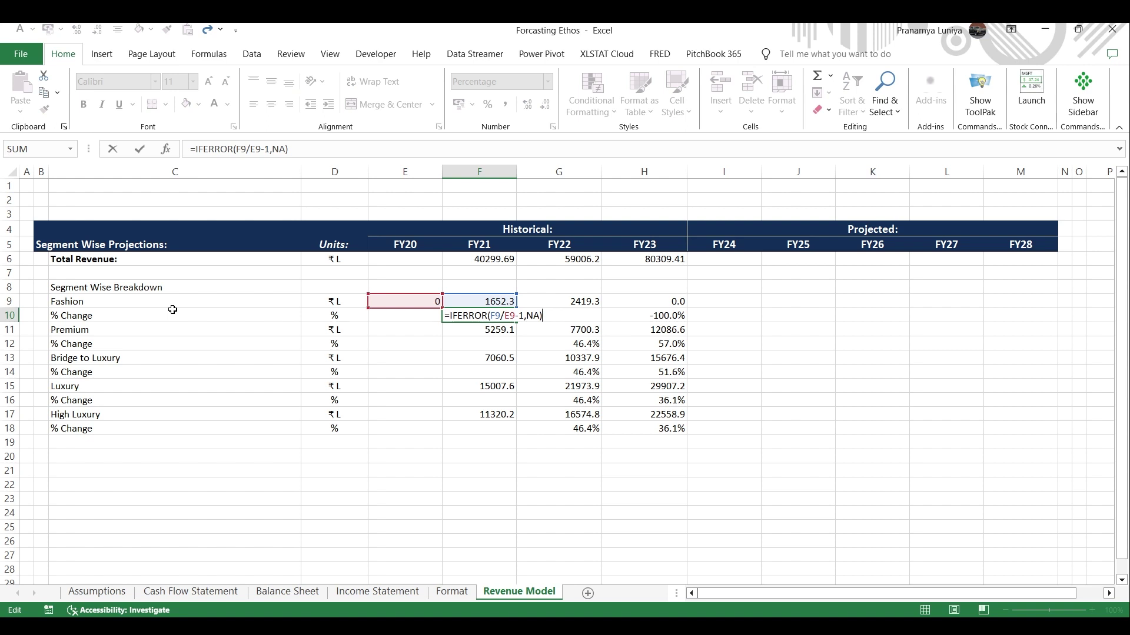
key("BackSpace")
key("BackSpace")
type("\"N")
key("ctrl+Return")
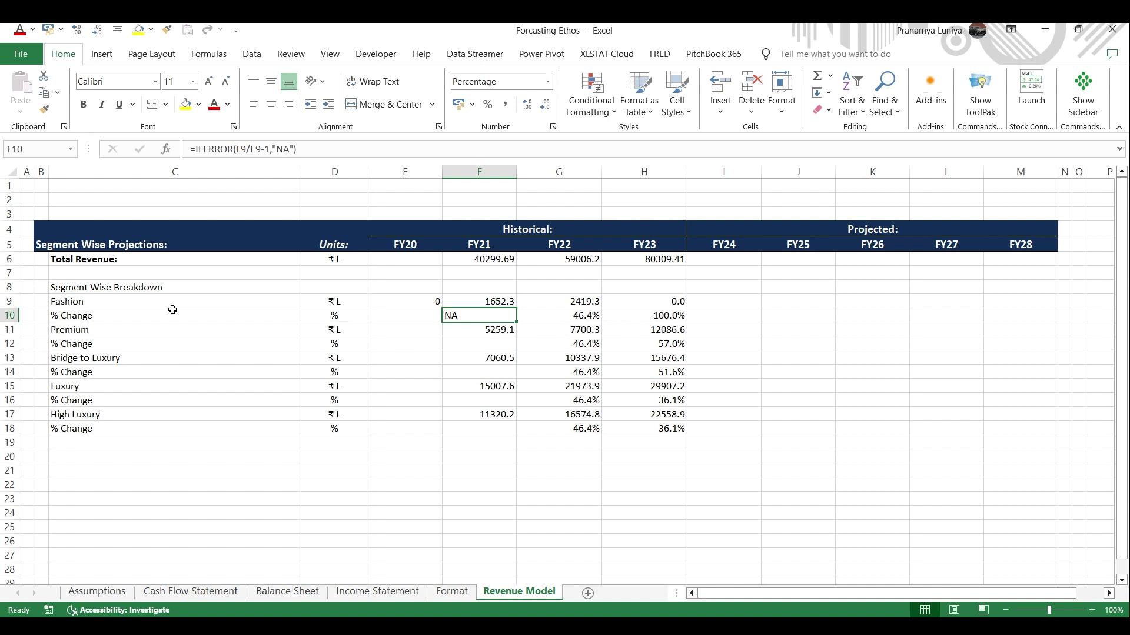
Step: Centre-align Fashion's growth values for FY21 to FY23 in F10:H10
left_click(271, 105)
key("shift+Right")
key("shift+Right")
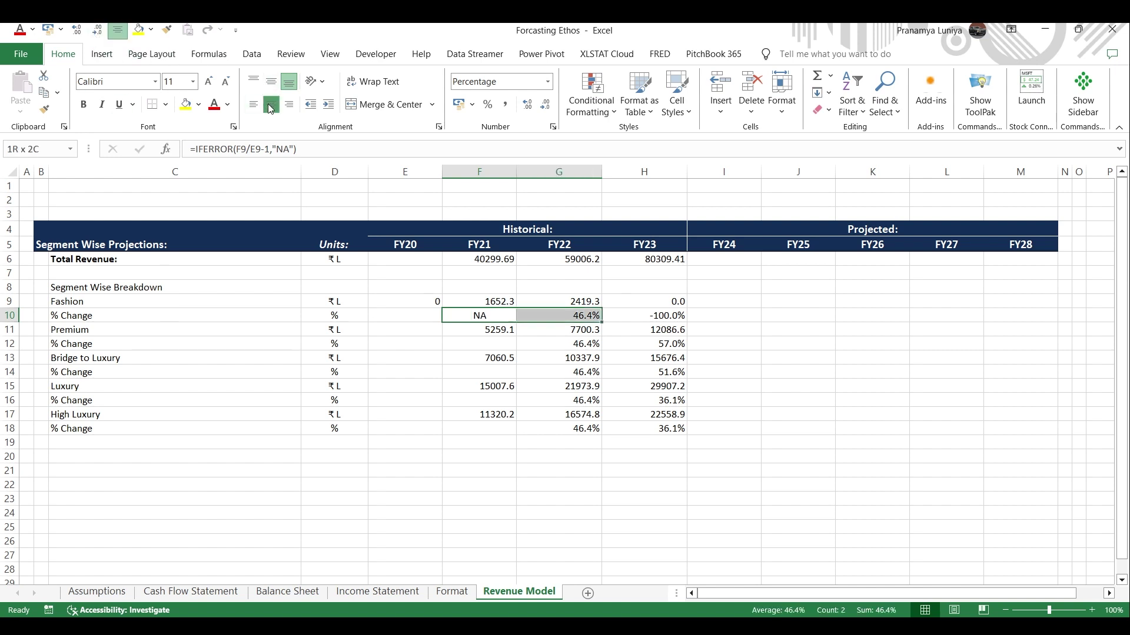
left_click(269, 107)
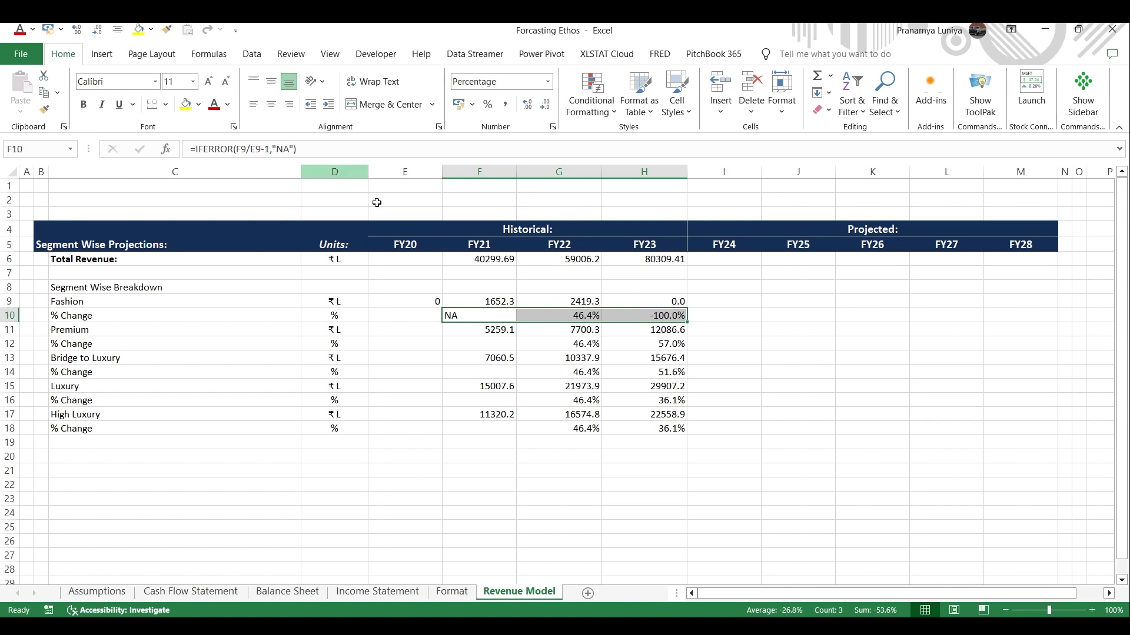
left_click(271, 105)
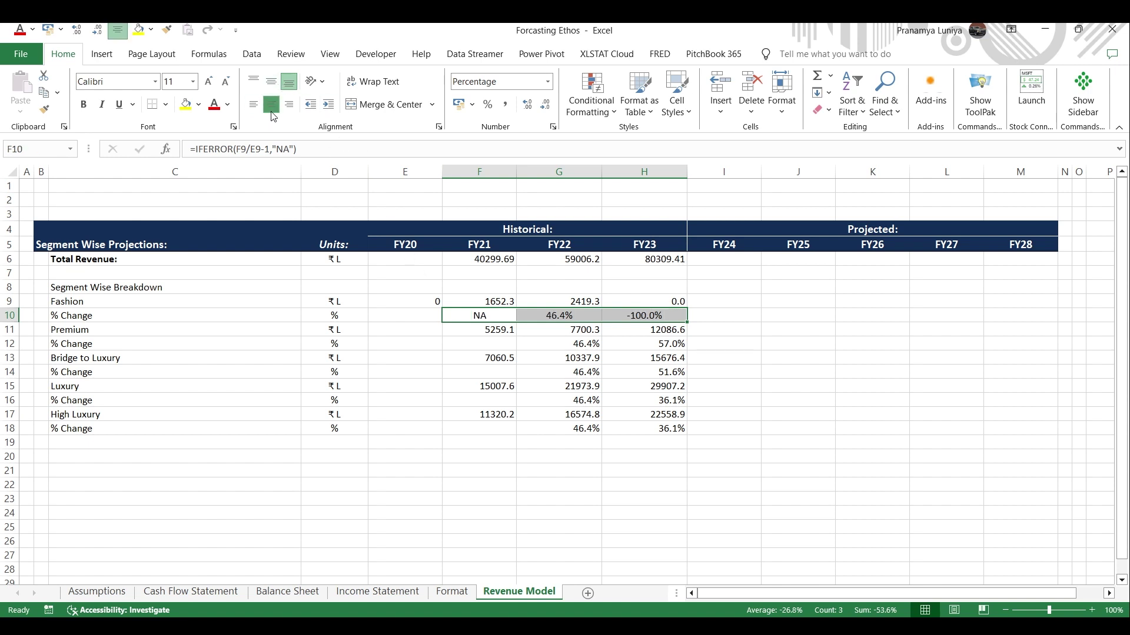
Step: Copy Fashion's growth formulas in F10:H10 to the % Change rows 12, 14, 16 and 18 of the other segments
left_click(488, 416)
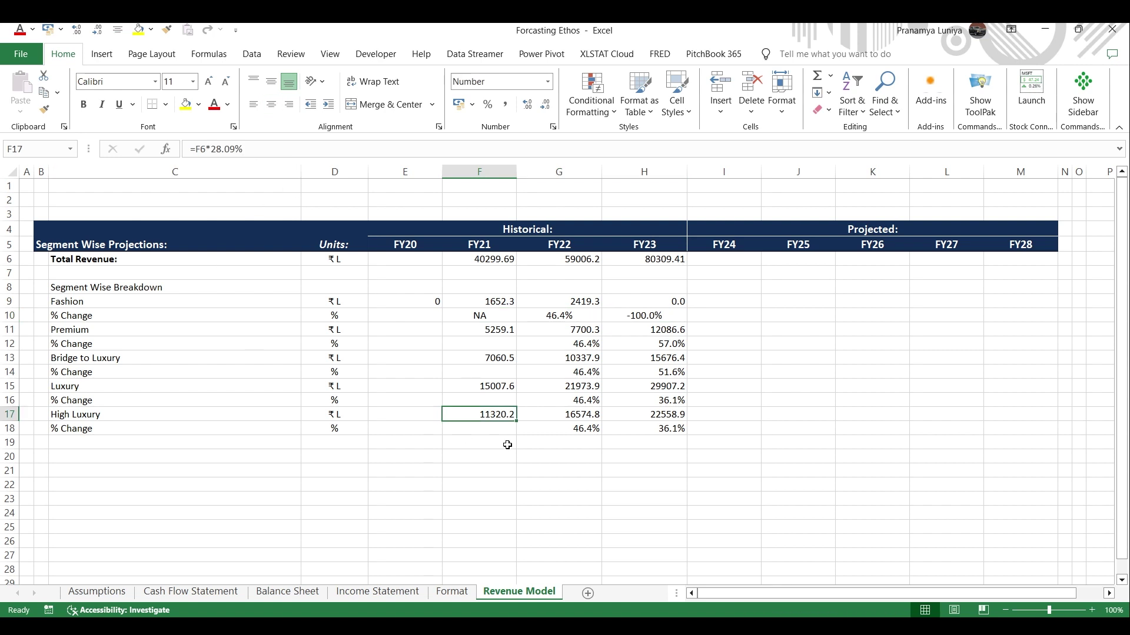
left_click(475, 315)
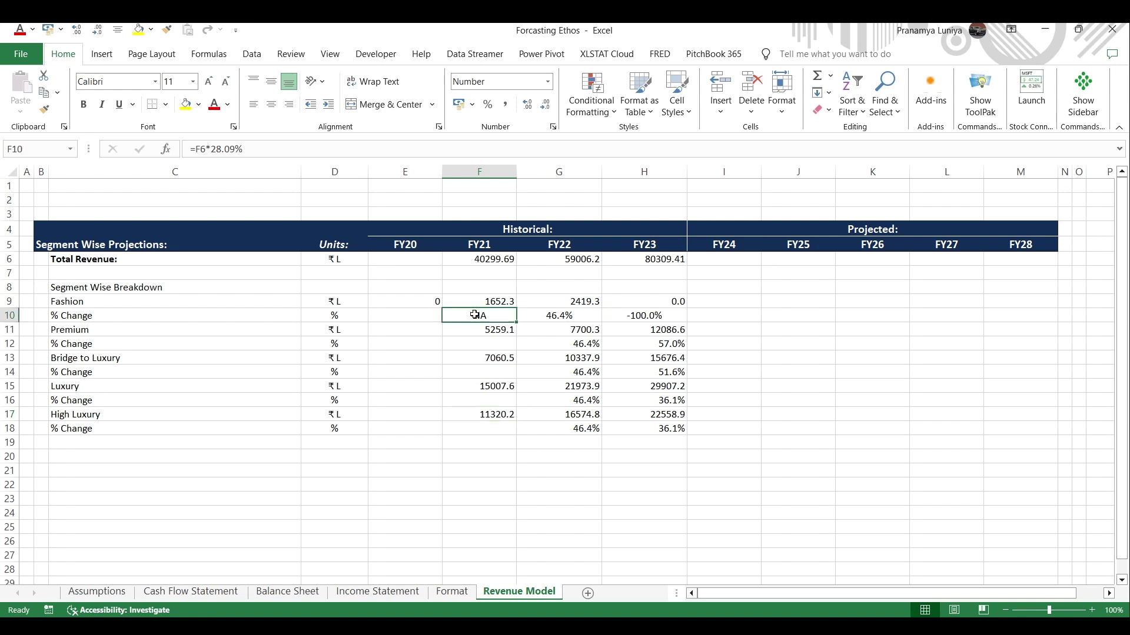
key("shift+Right")
key("shift+Right")
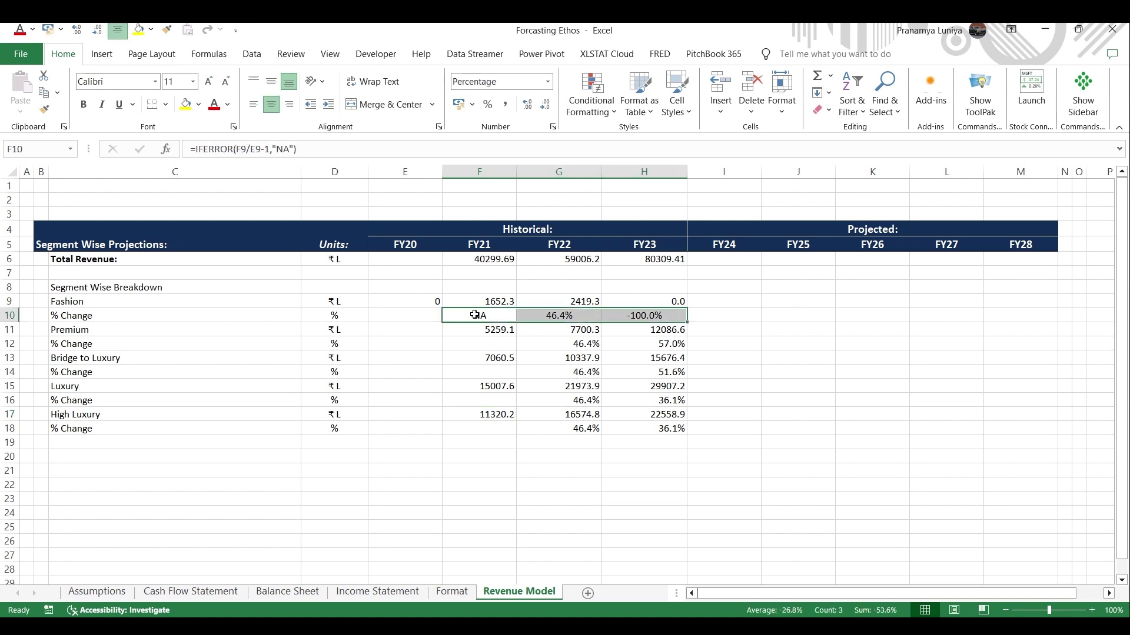
key("ctrl+c")
key("Down")
key("Down")
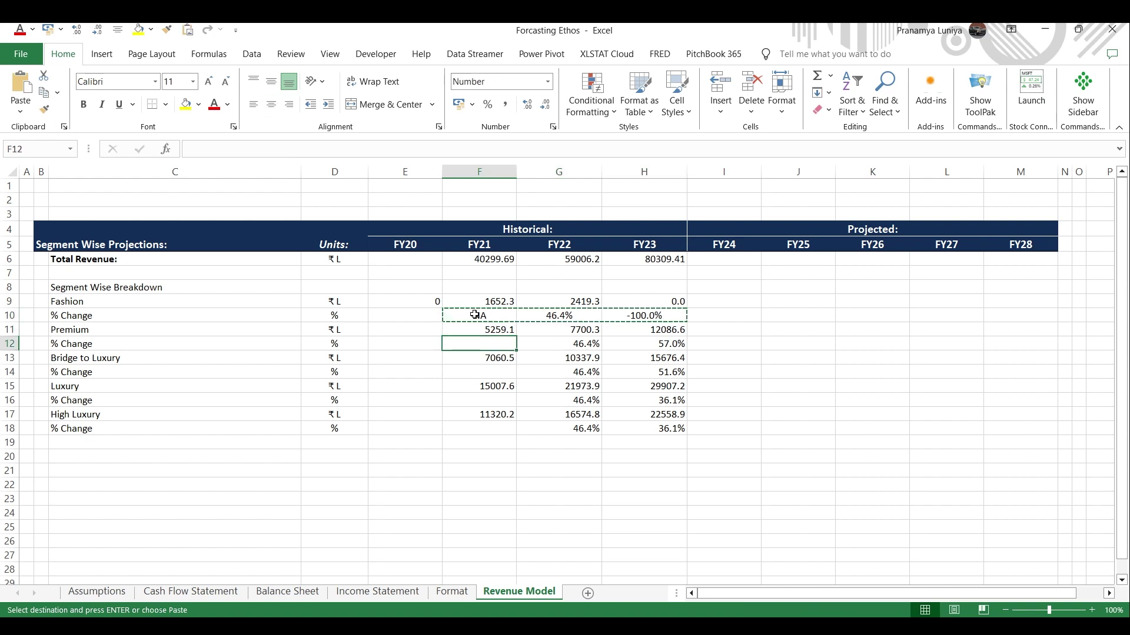
key("ctrl+v")
key("Down")
key("Down")
key("ctrl+v")
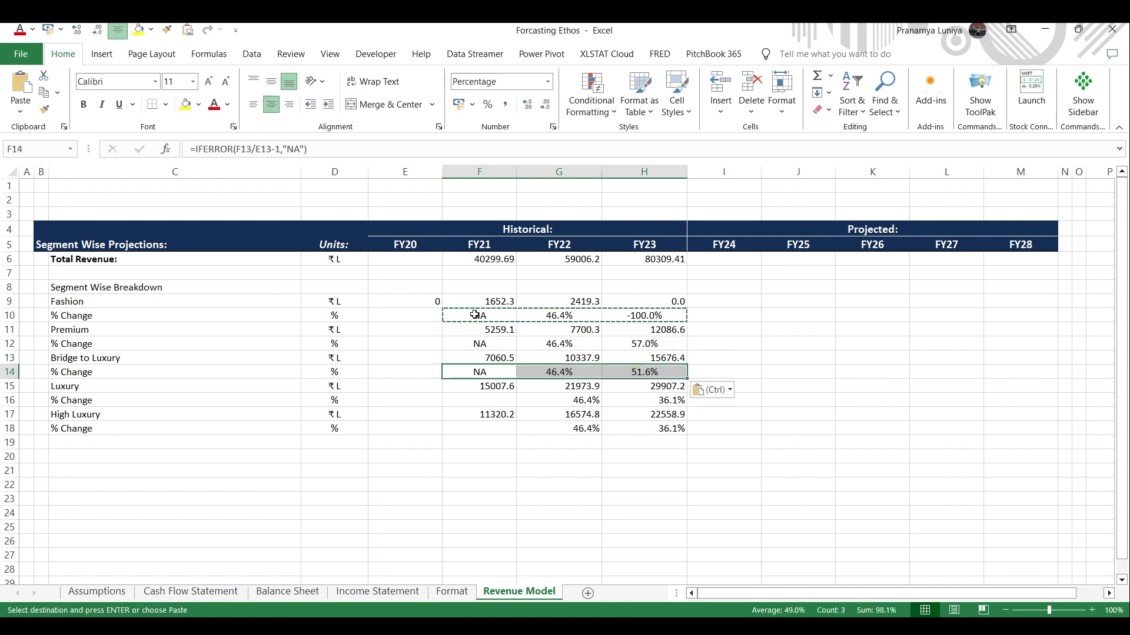
key("Down")
key("Down")
key("ctrl+v")
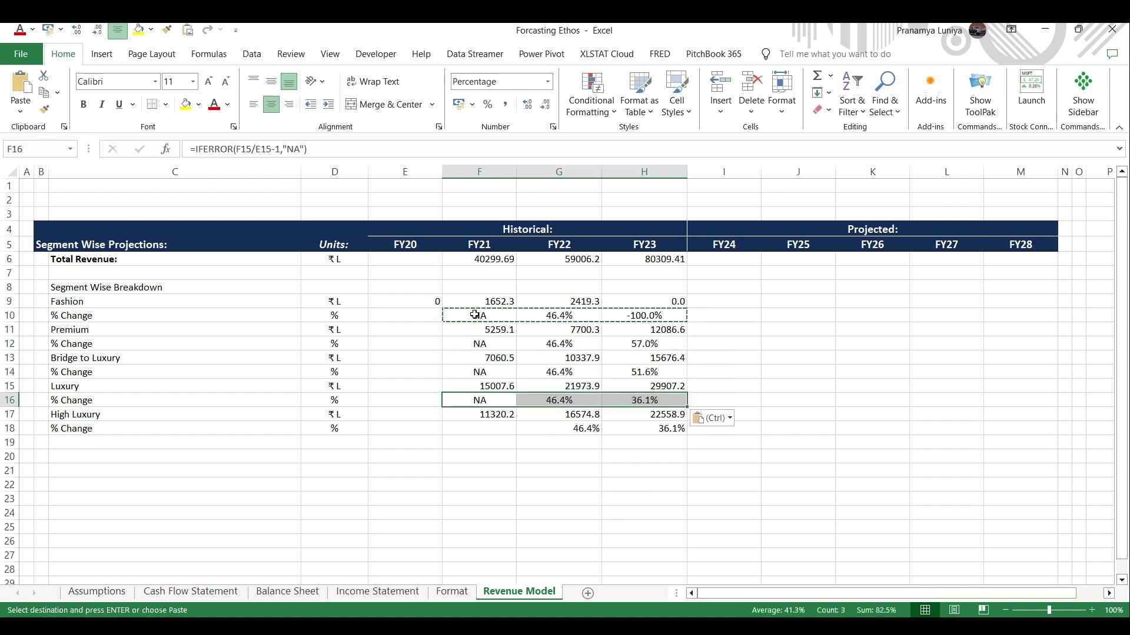
key("Down")
key("Down")
key("ctrl+v")
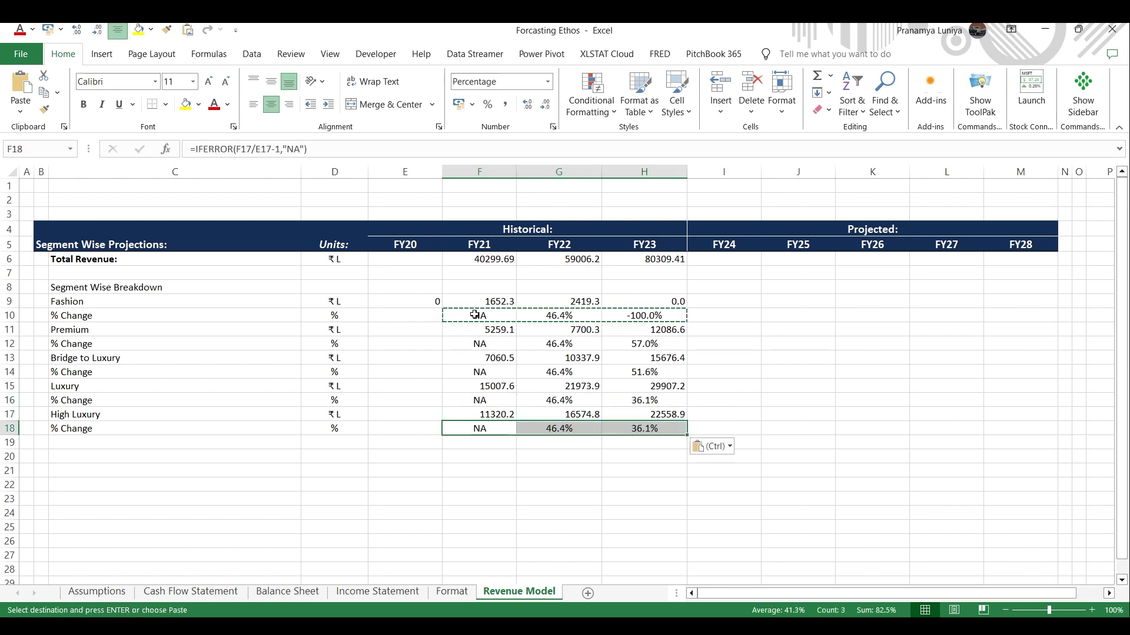
Step: Enter 0 as the FY20 revenue for Premium in E11 and Bridge to Luxury in E13
key("Up")
key("Left")
key("Left")
key("Up")
key("Up")
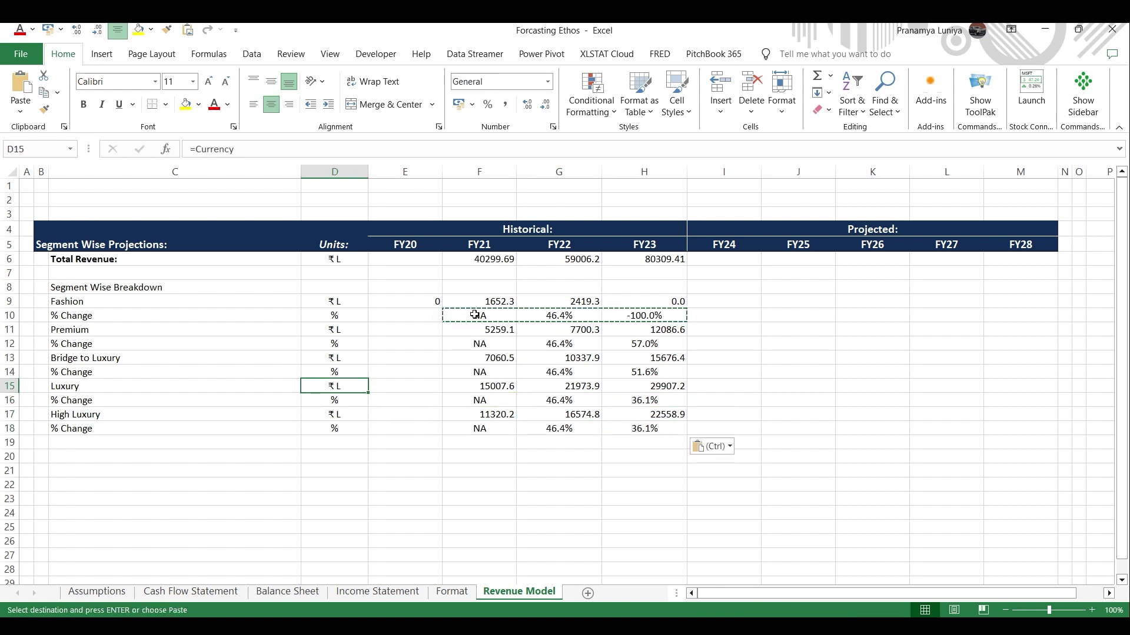
key("Up")
key("Up")
key("Up")
key("Up")
key("Right")
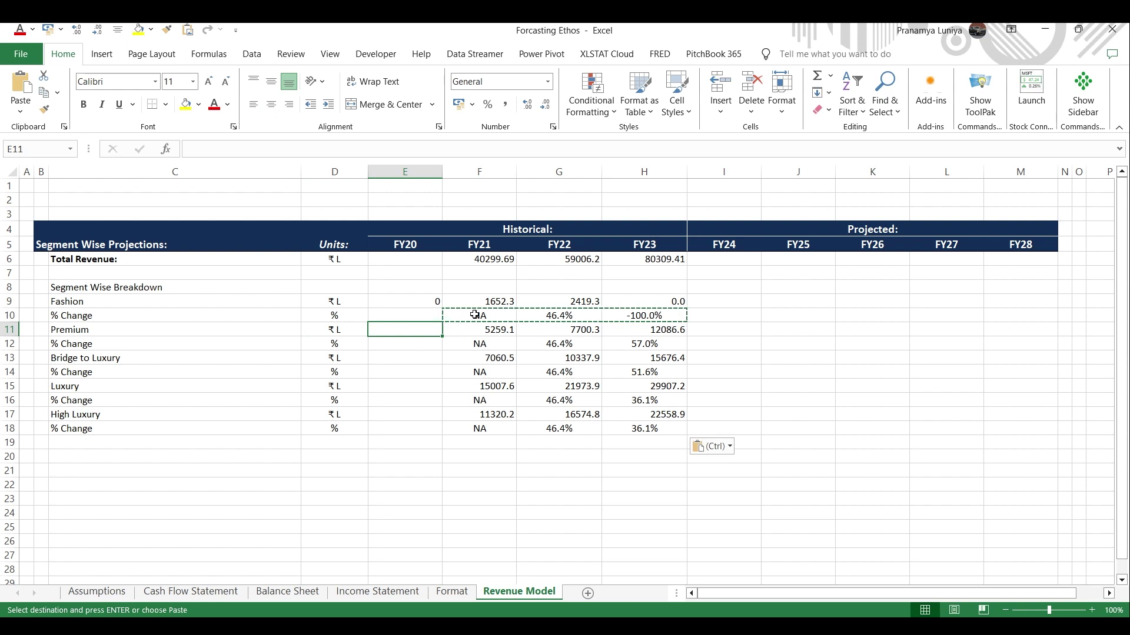
type("0")
key("Return")
type("0")
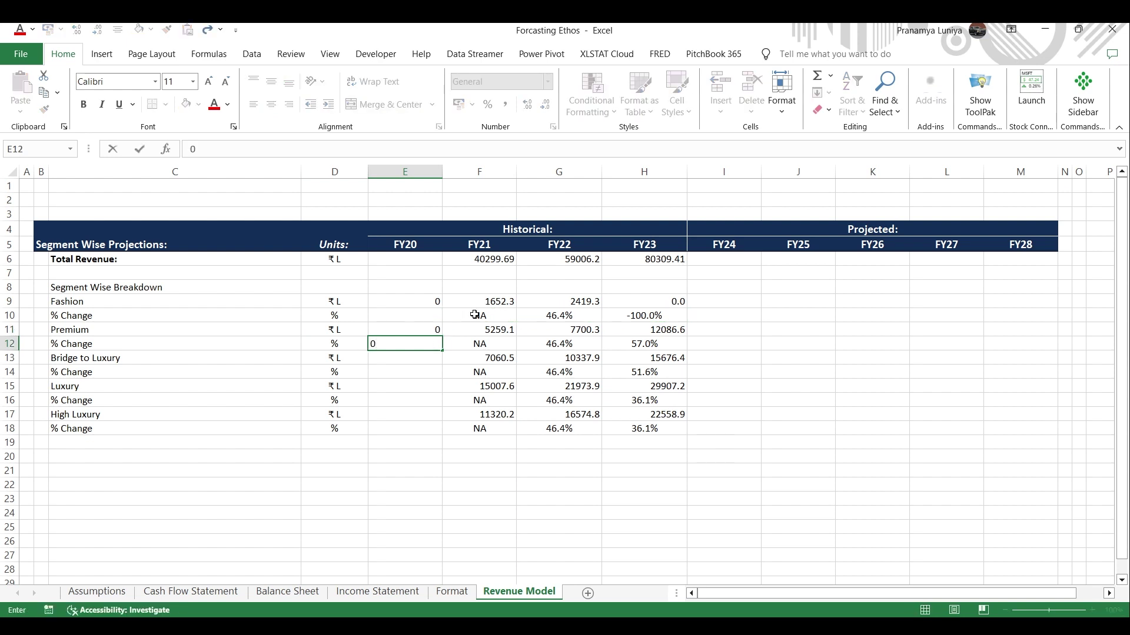
key("Escape")
key("Down")
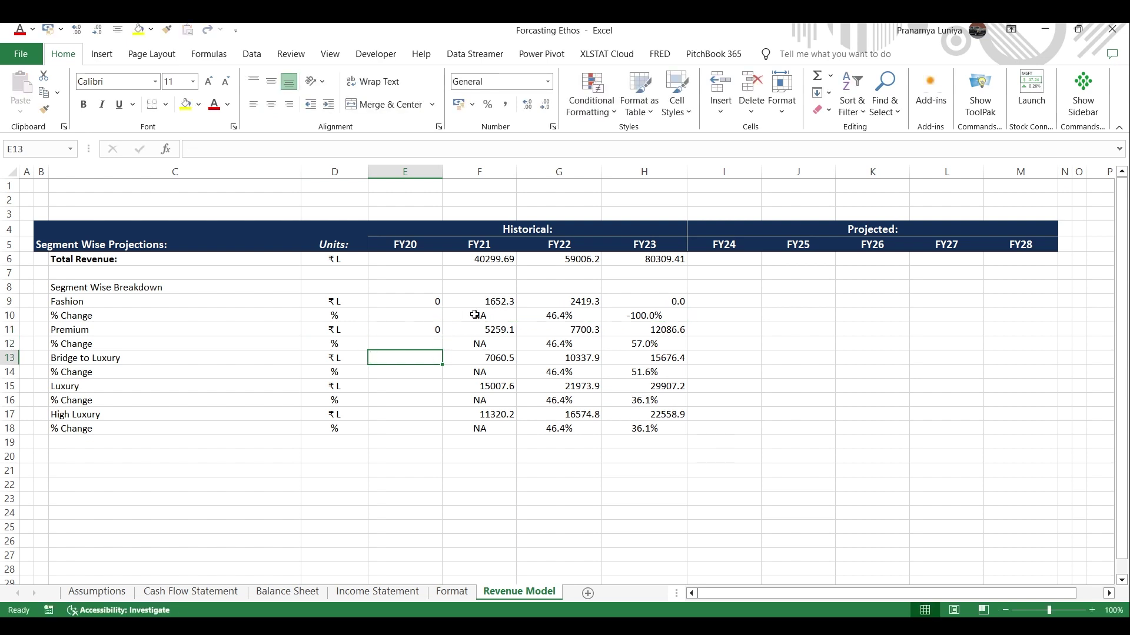
type("0")
key("Return")
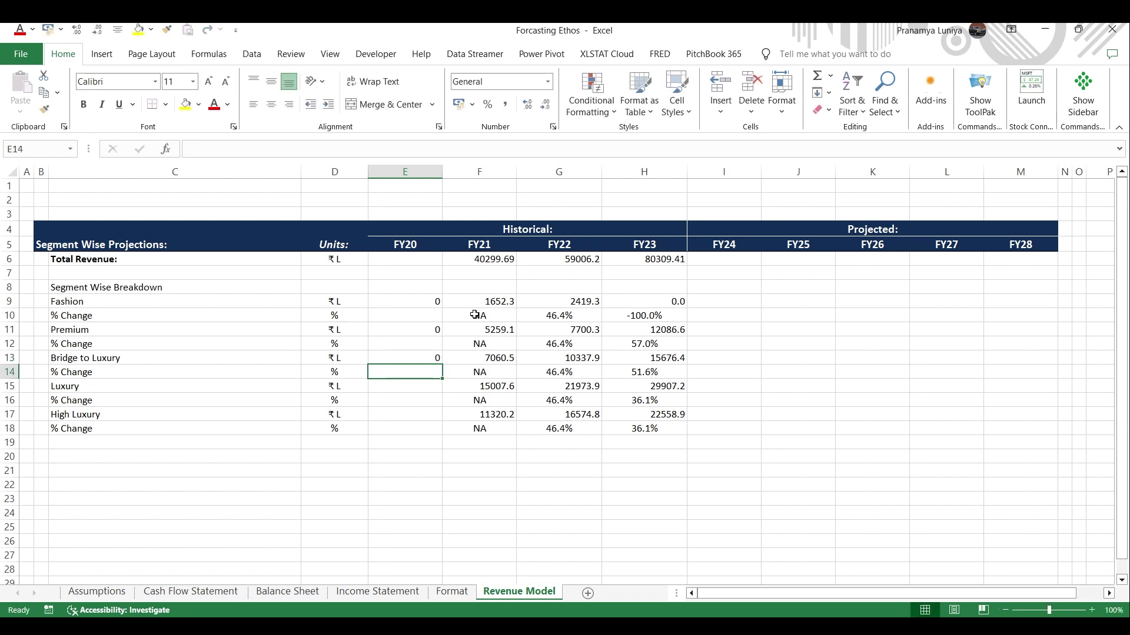
Step: Enter 0 as the FY20 revenue for Luxury in E15 and High Luxury in E17
key("Down")
type("0")
key("Return")
key("Down")
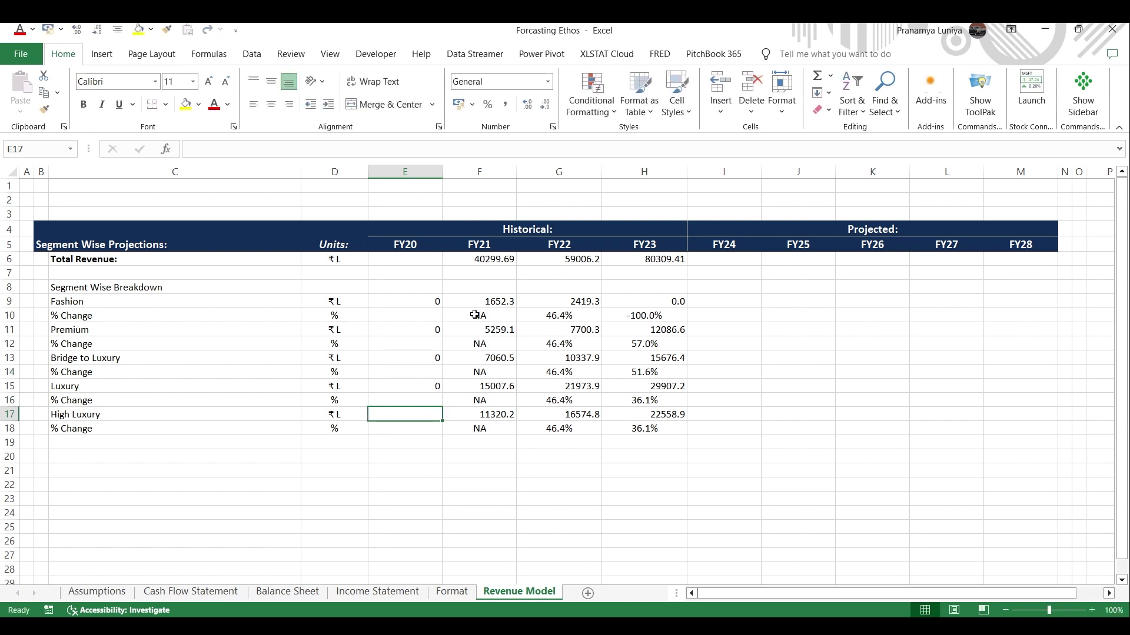
type("0")
key("Return")
key("Up")
key("Up")
key("Up")
key("Up")
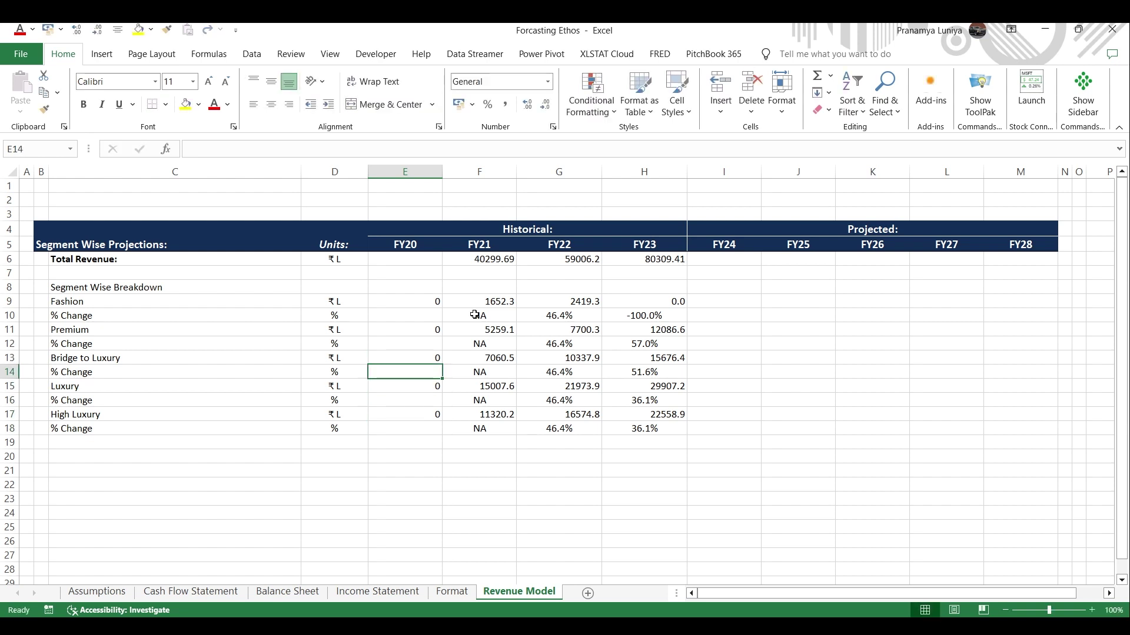
Step: Try centre-aligning the cells in columns E to M from row 6 downward, and undo that alignment
key("Up")
key("Up")
key("Up")
key("Up")
key("Up")
key("Up")
key("Up")
key("Up")
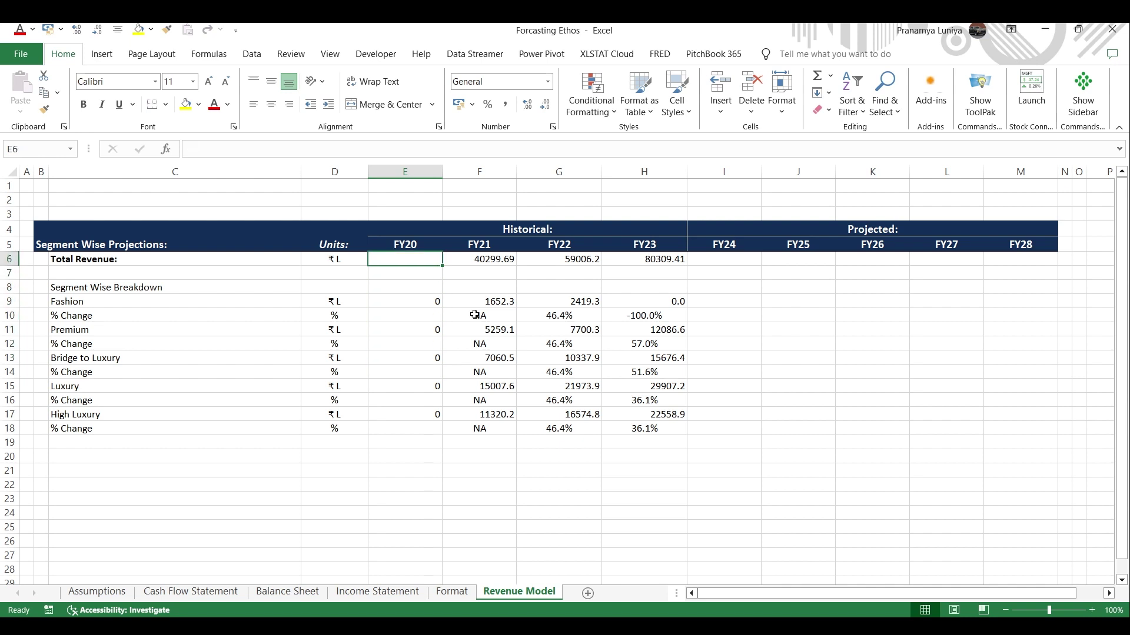
key("shift+Down")
key("shift+Down")
key("shift+Down")
key("shift+Down")
key("shift+Down")
key("shift+Down")
key("shift+Down")
key("shift+Down")
key("shift+Down")
key("shift+Down")
key("shift+Down")
key("shift+Down")
key("shift+Down")
key("shift+Down")
key("shift+Down")
key("shift+Down")
key("shift+Down")
key("shift+Right")
key("shift+Right")
key("shift+Right")
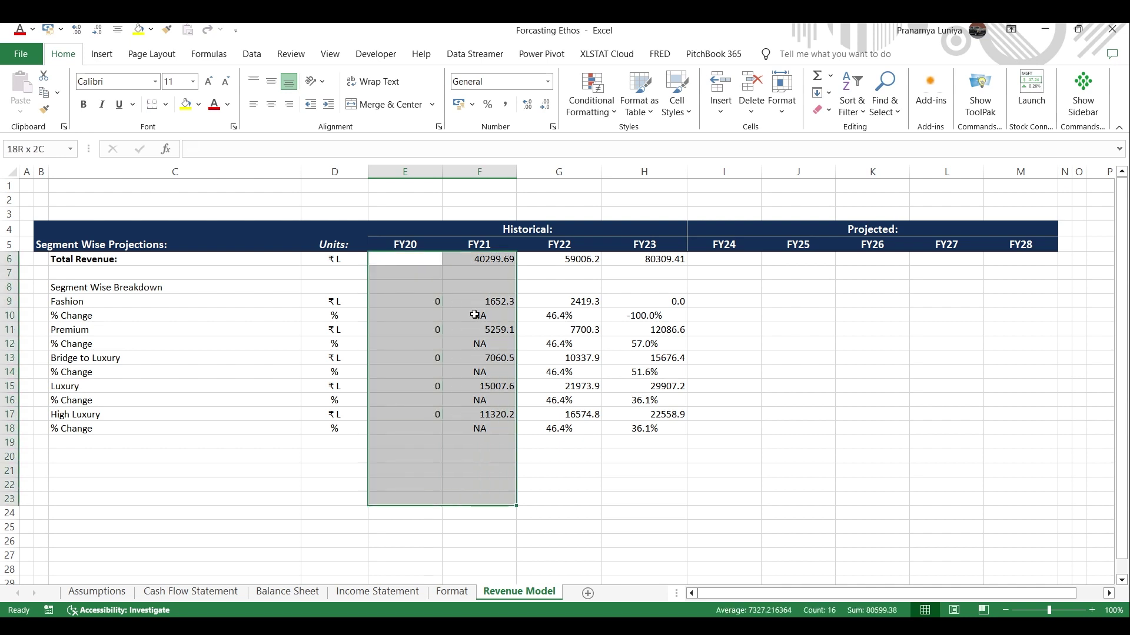
key("shift+Right")
key("shift+Right")
key("shift+Right")
key("shift+Right")
key("shift+Right")
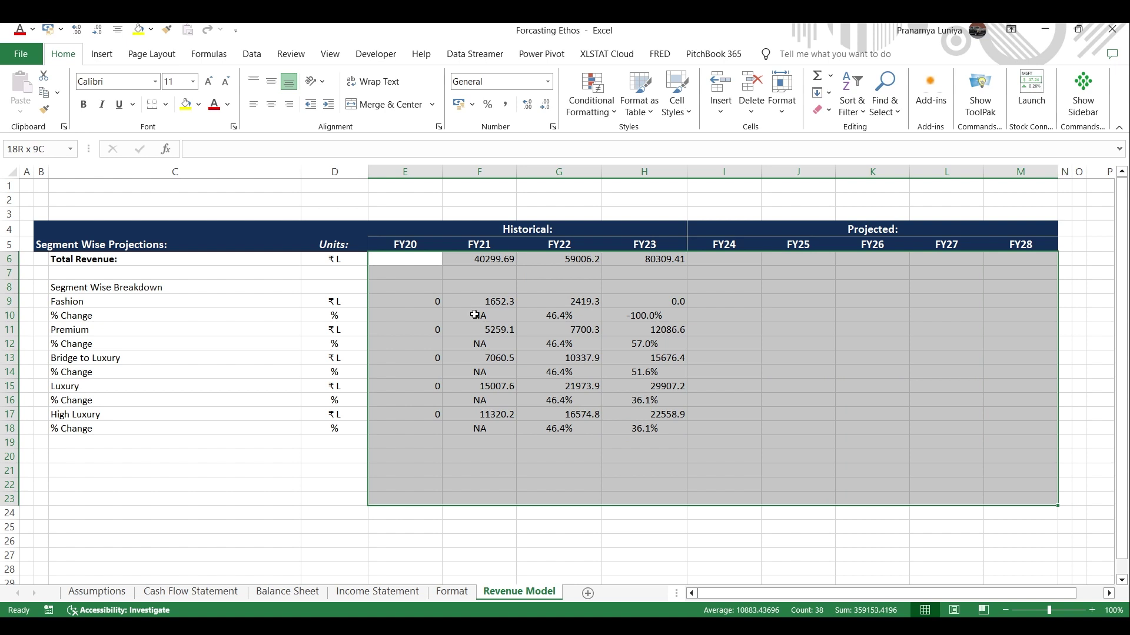
key("ctrl+shift+Down")
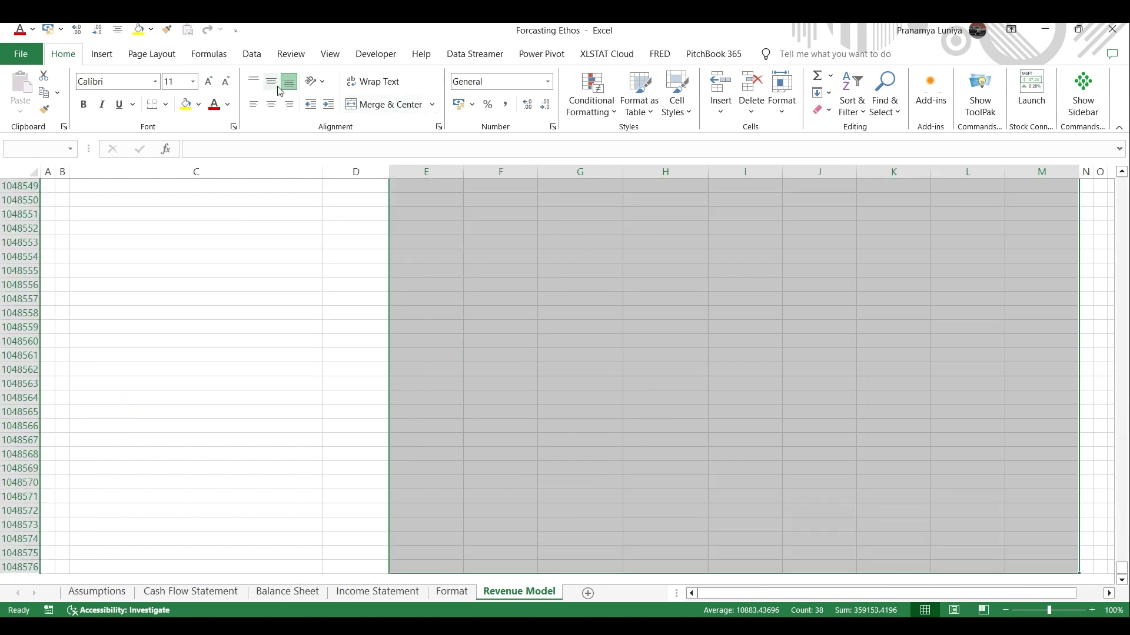
left_click(274, 112)
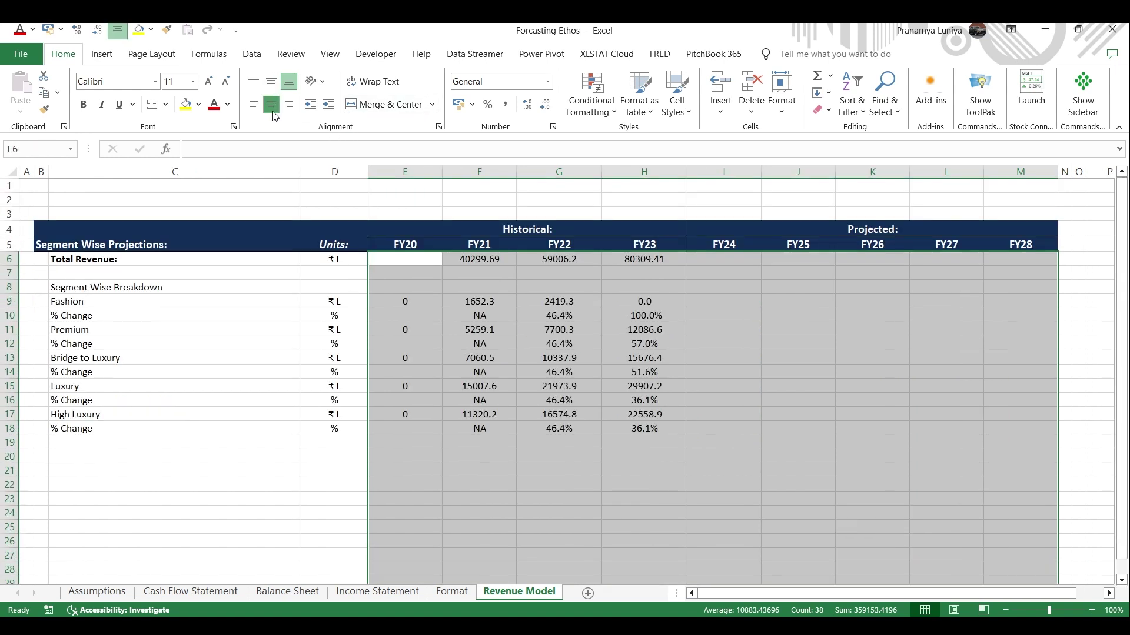
left_click(560, 568)
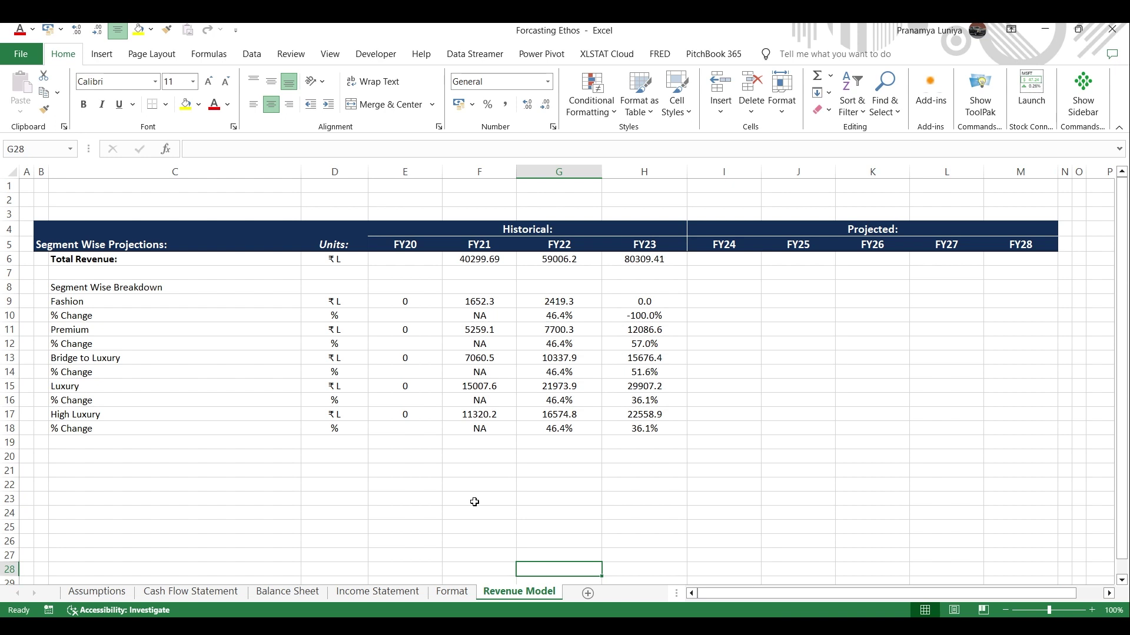
key("ctrl+z")
left_click(459, 465)
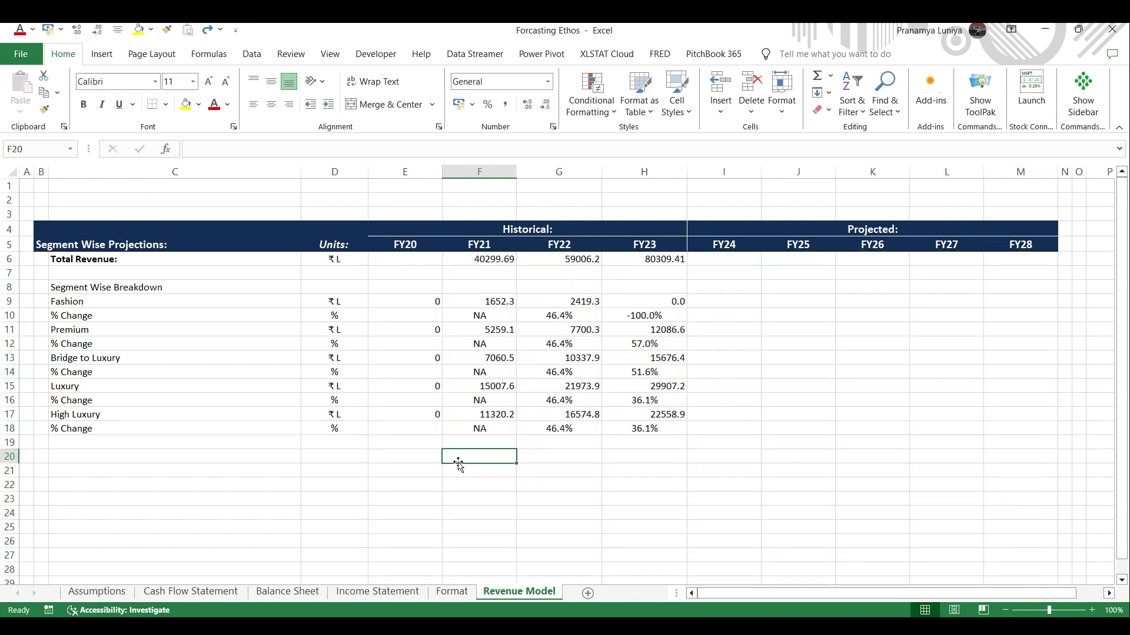
Step: Fill Fashion's FY23 growth formula from H10 across the projected years FY24 to FY28 in I10:M10
left_click(728, 318)
key("Up")
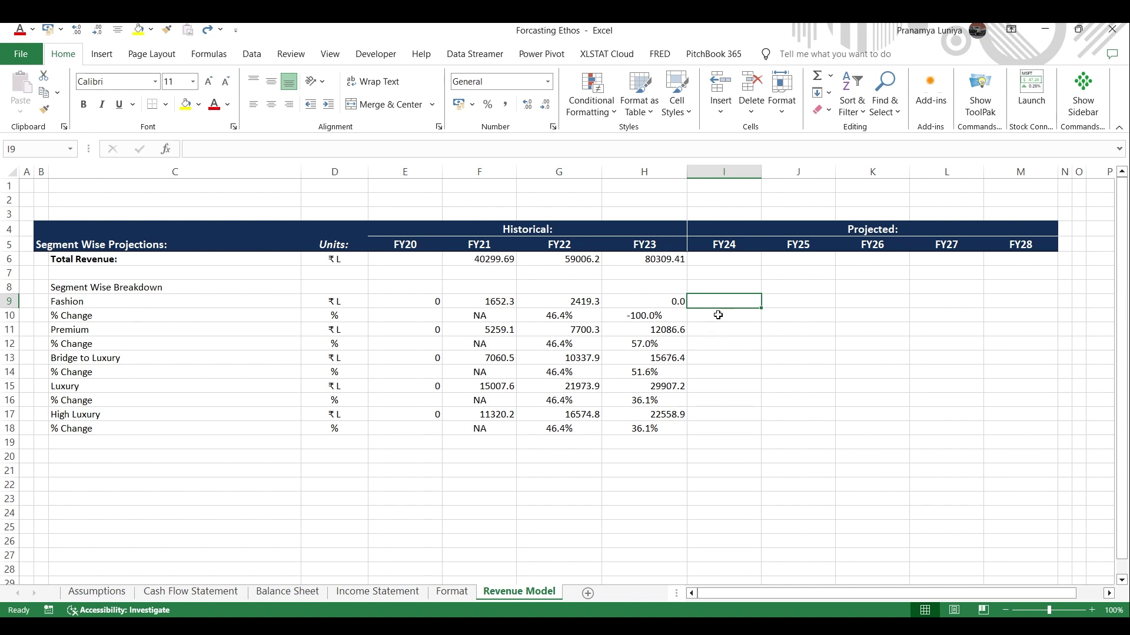
key("Down")
key("Left")
key("shift+Right")
key("shift+Right")
key("shift+Right")
key("shift+Right")
key("shift+Right")
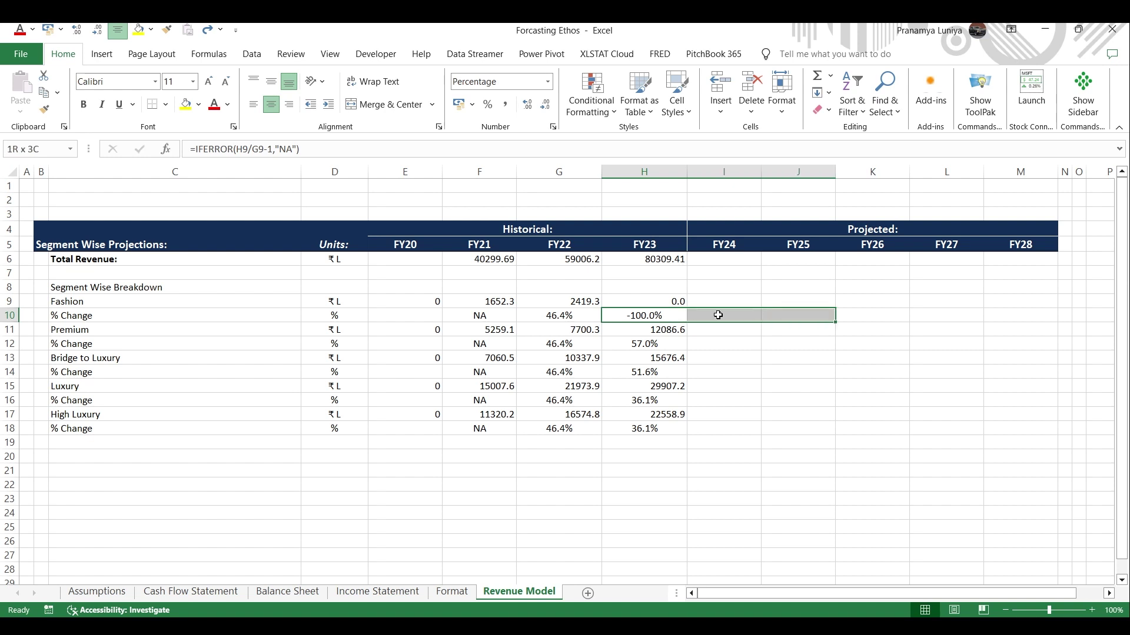
key("ctrl+r")
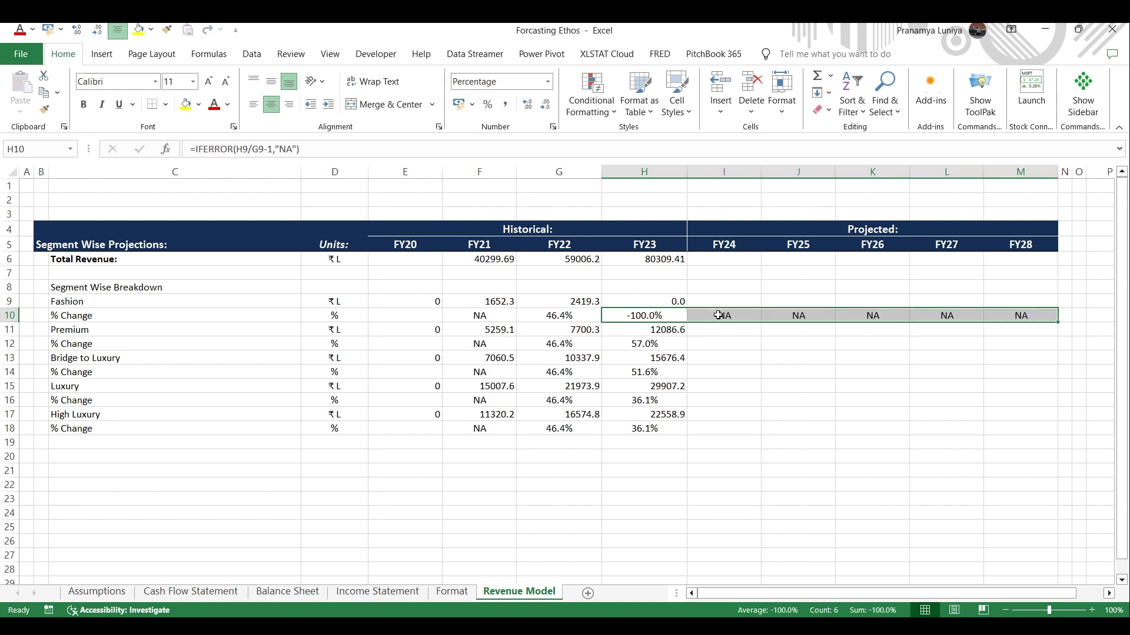
Step: Enter 0 as Fashion's FY24 revenue in I9 and 0% as its FY24 change in I10
key("Up")
key("Right")
type("0")
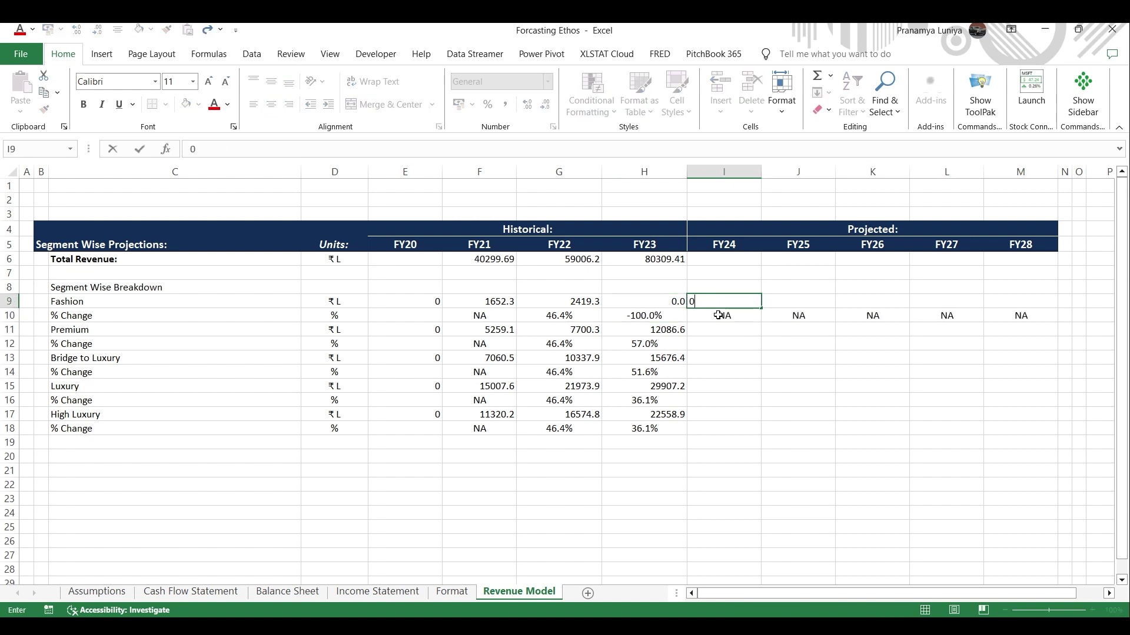
key("Return")
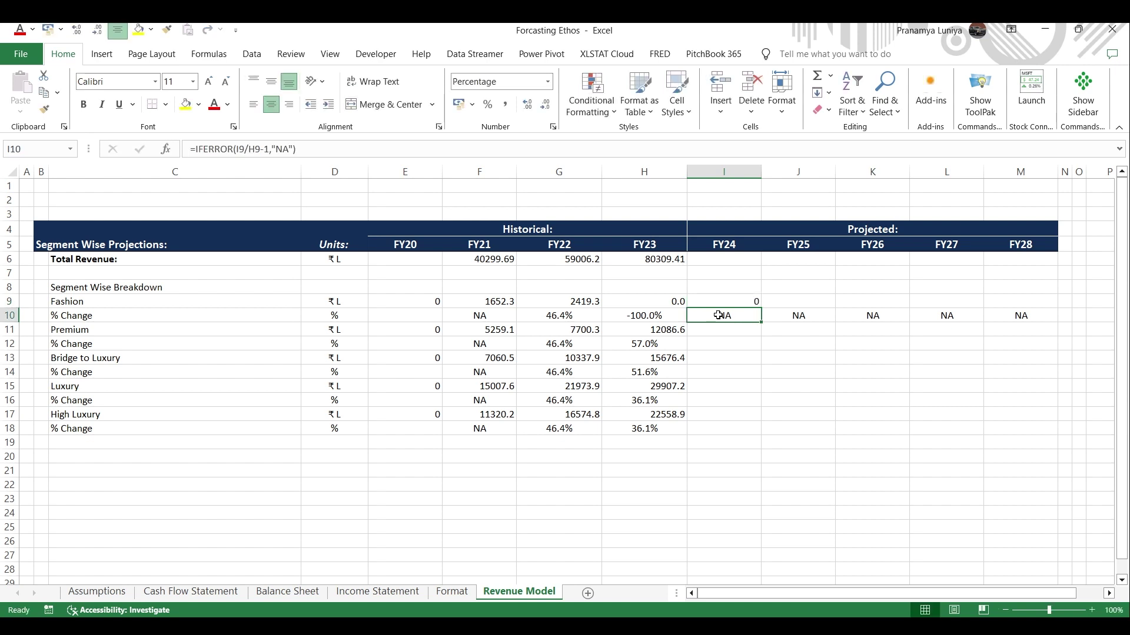
type("0")
key("Up")
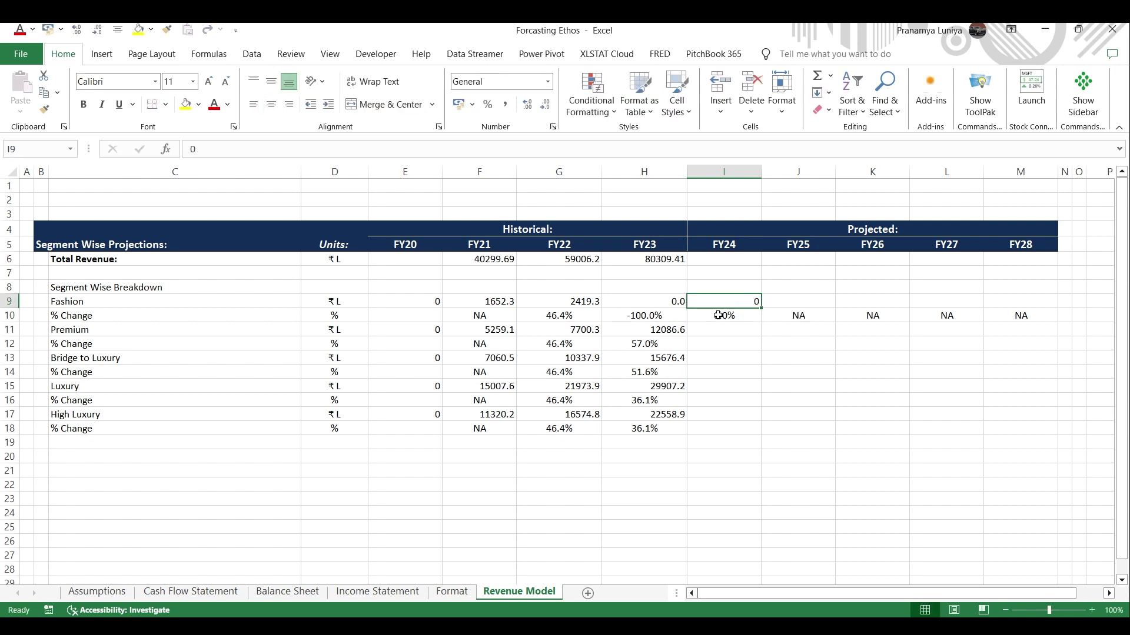
Step: Calculate Fashion's FY24 revenue in I9 with the formula =H9*1+I10, displayed with one decimal place
type("=")
key("Left")
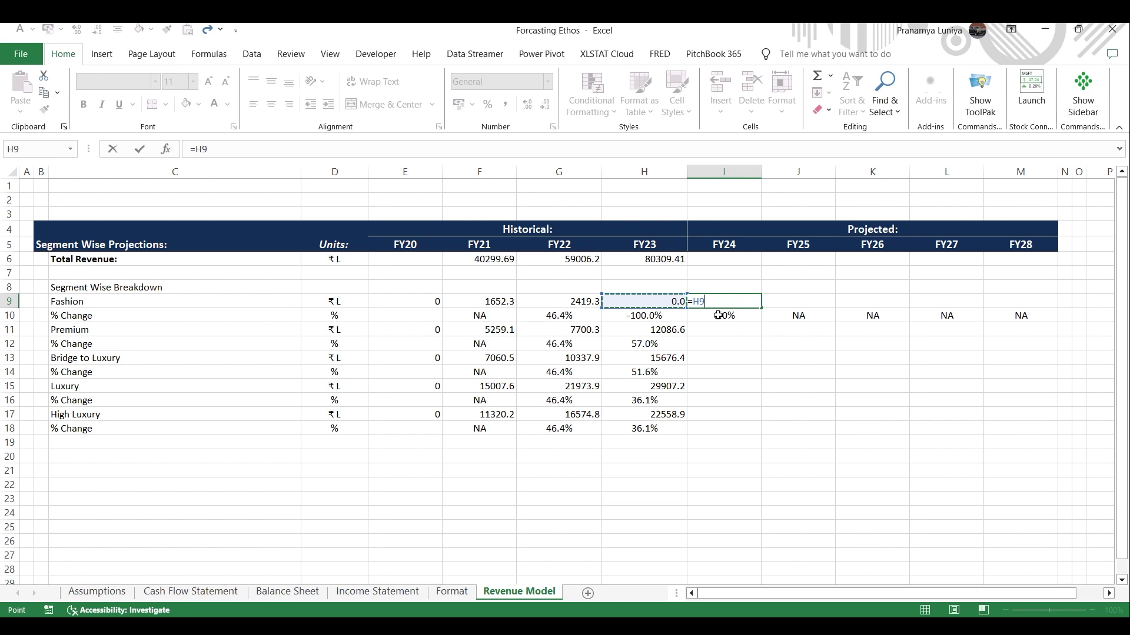
type("*1+")
left_click(719, 315)
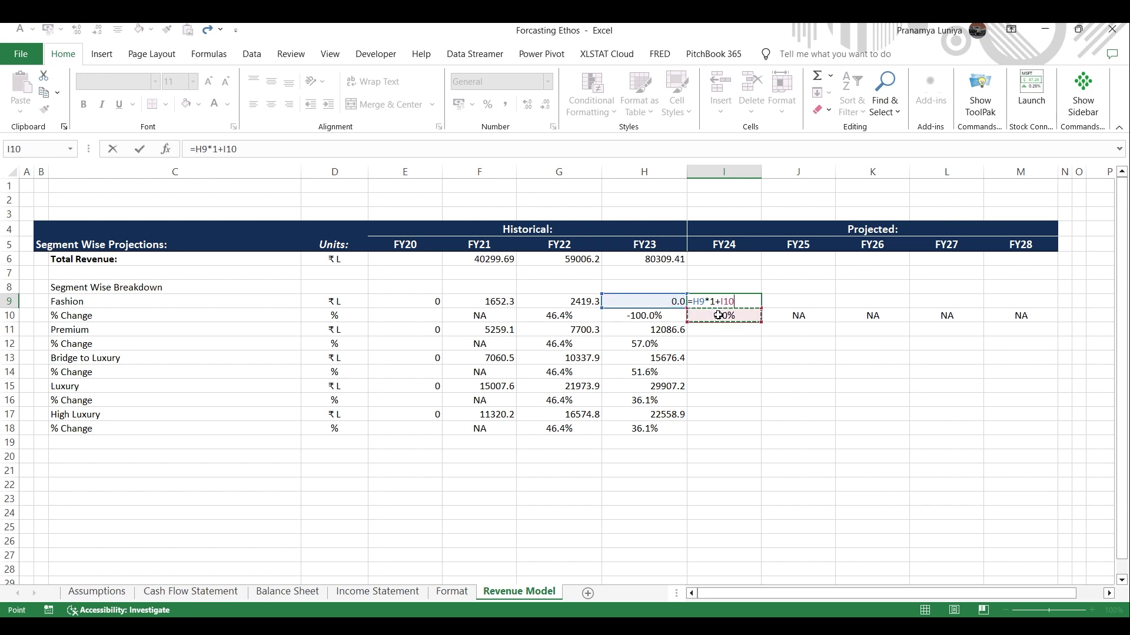
key("ctrl+Return")
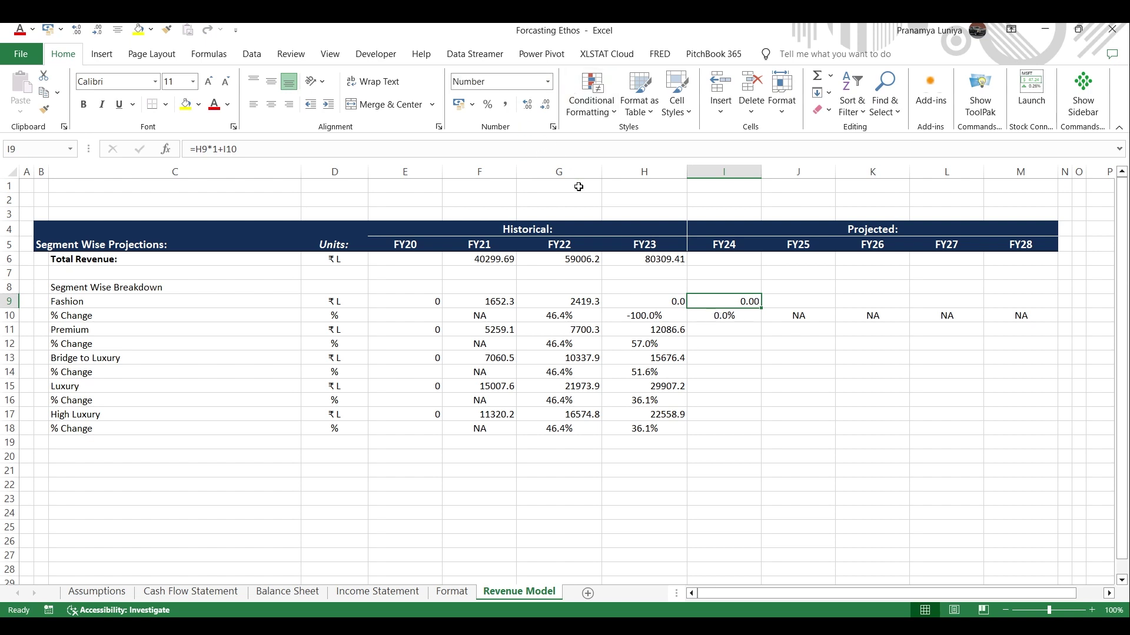
left_click(546, 107)
Step: Fill Fashion's FY24 revenue formula from I9 across FY25 to FY28 in J9:M9
key("shift+Right")
key("shift+Right")
key("shift+Right")
key("shift+Right")
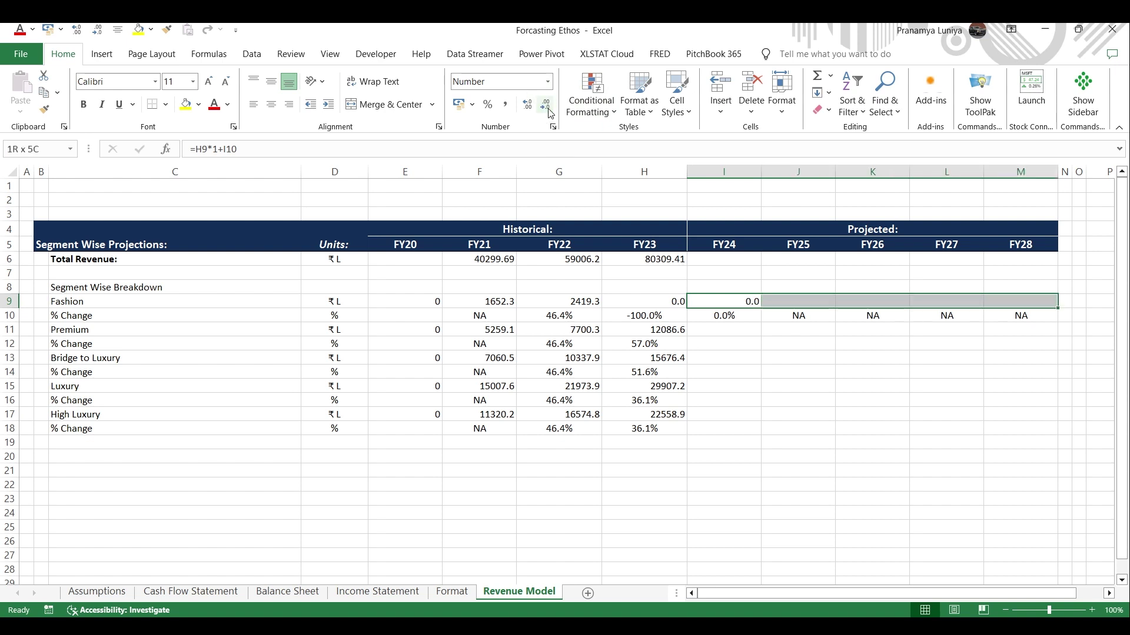
key("ctrl+r")
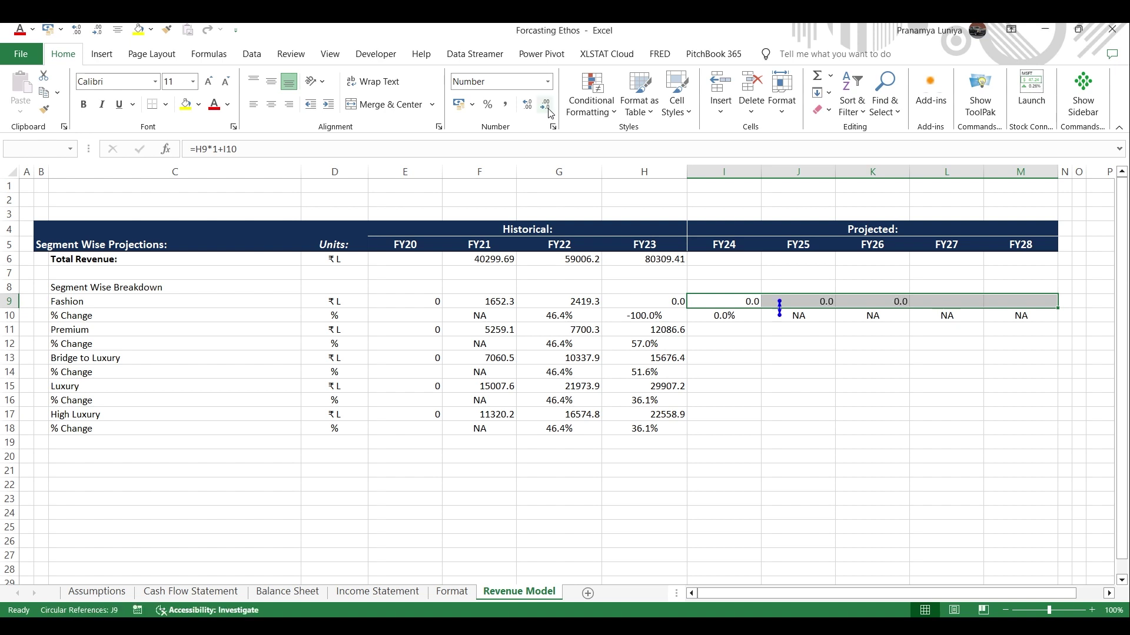
Step: Enter 0% as Fashion's % change for FY25 to FY28 in J10:M10
key("Down")
key("Right")
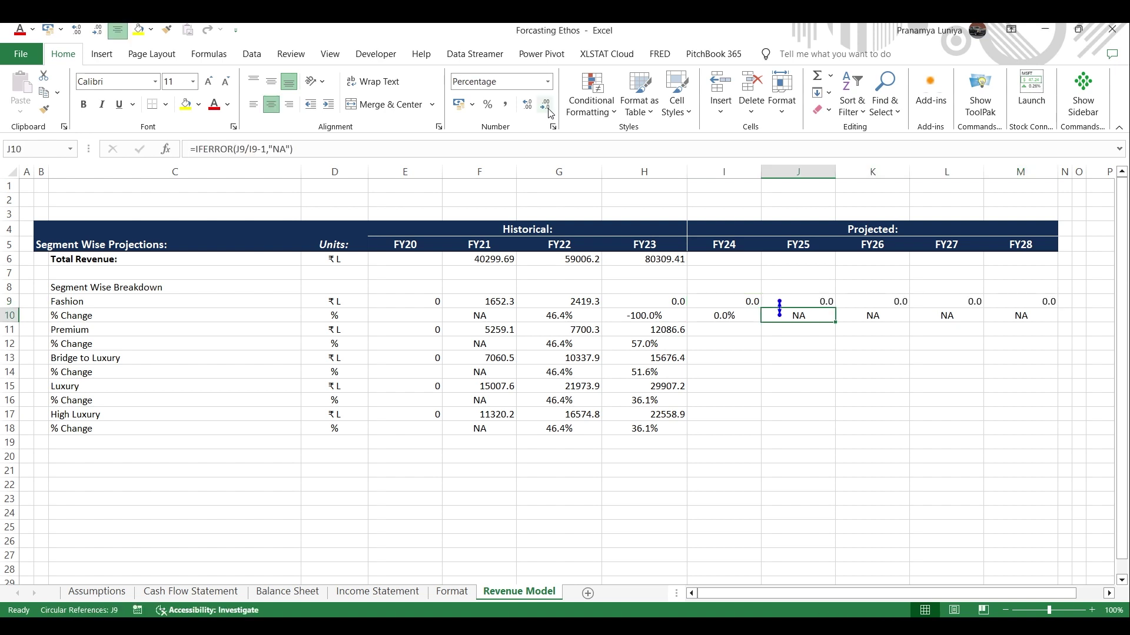
key("F2")
key("Tab")
key("F2")
key("Tab")
key("F2")
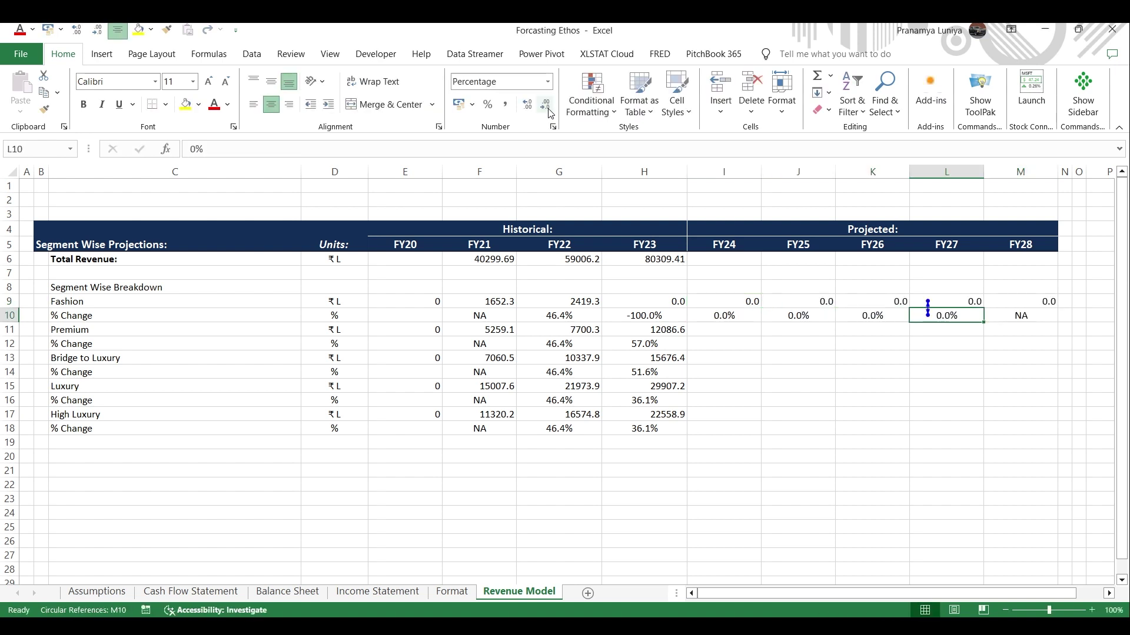
key("Tab")
key("F2")
key("Tab")
Step: Format Fashion's FY23 to FY28 revenue in H9:M9 to show no decimal places
key("Left")
key("Left")
key("Left")
key("Left")
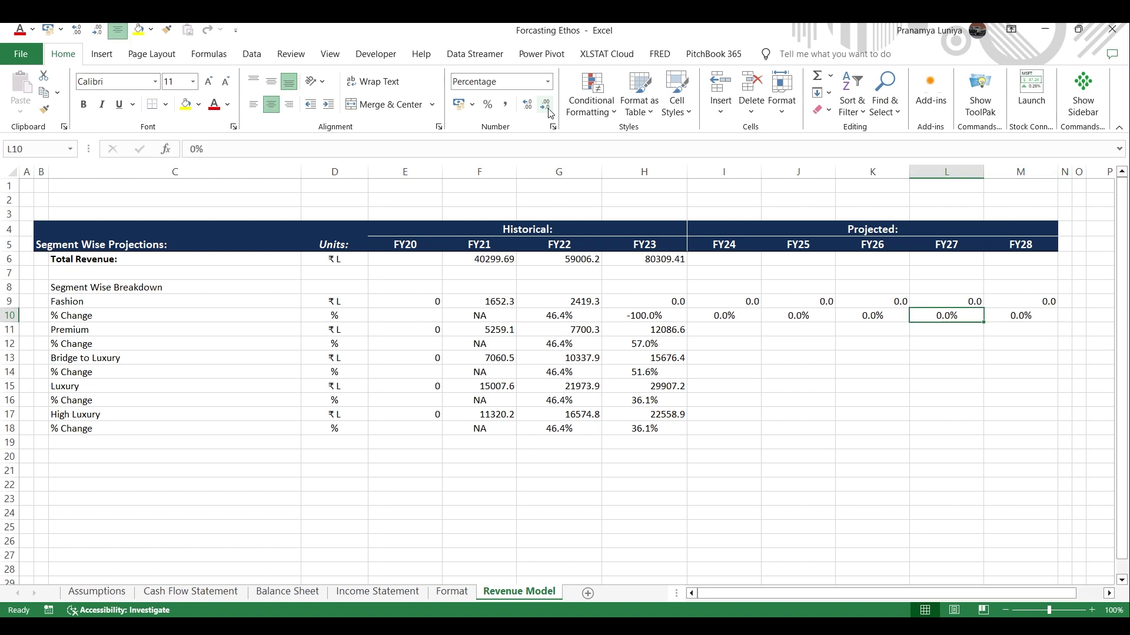
key("Up")
key("Left")
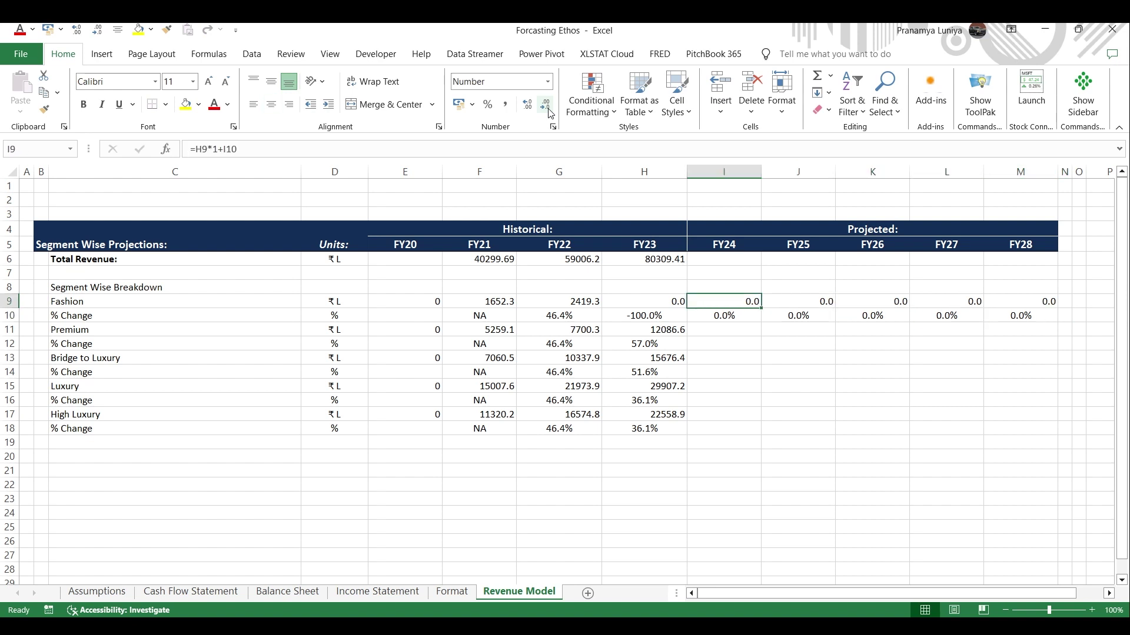
key("shift+Right")
key("shift+Right")
key("Left")
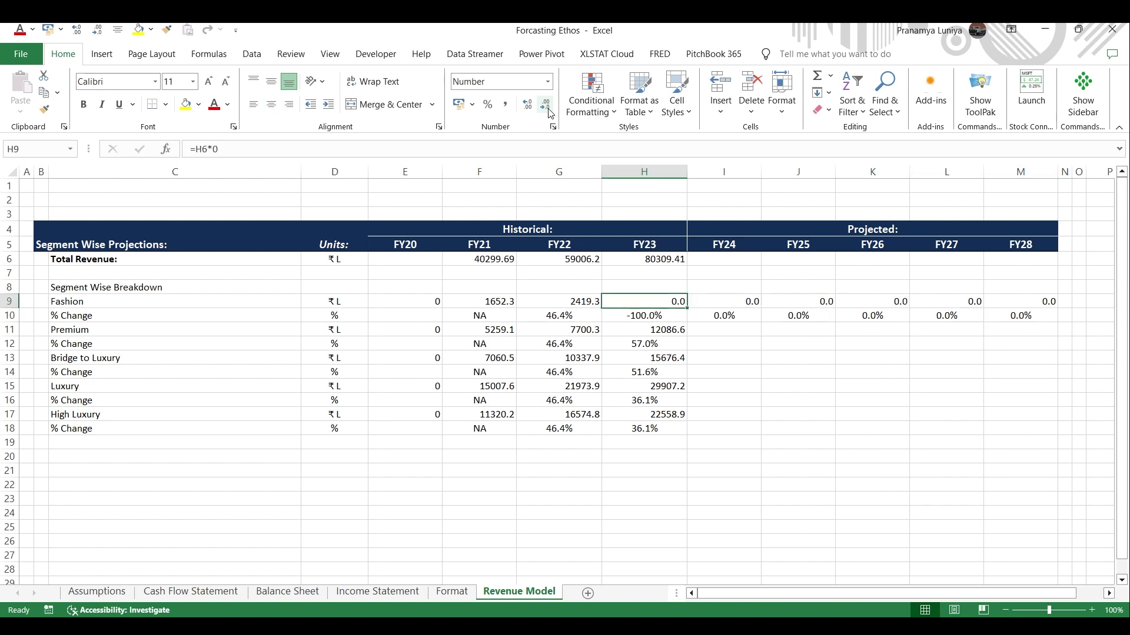
key("shift+Right")
key("shift+Right")
key("shift+Right")
key("shift+Right")
key("shift+Right")
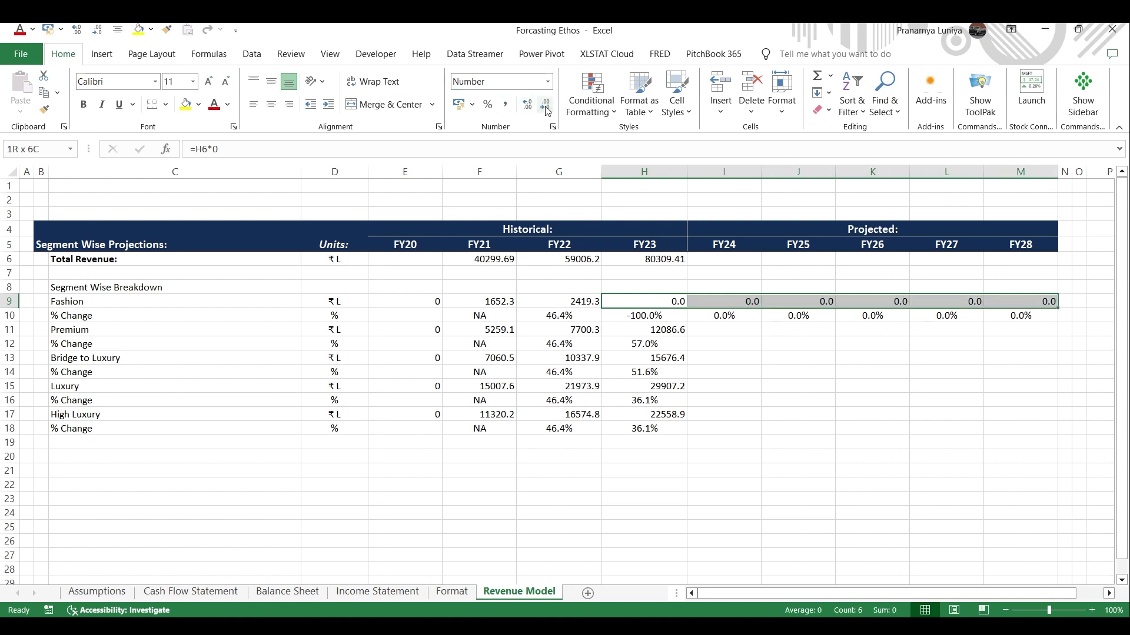
left_click(546, 108)
Step: Examine Fashion's revenue formulas in F9, G9 and I9, its growth formula in G10, and Premium's revenue formula in F11
left_click(568, 303)
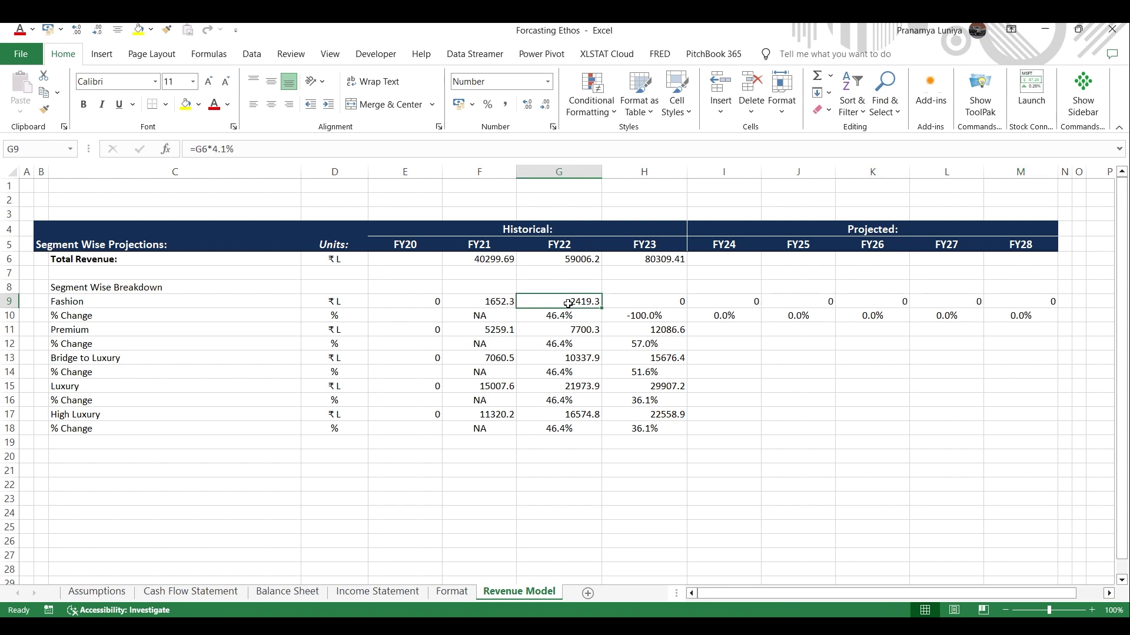
double_click(568, 303)
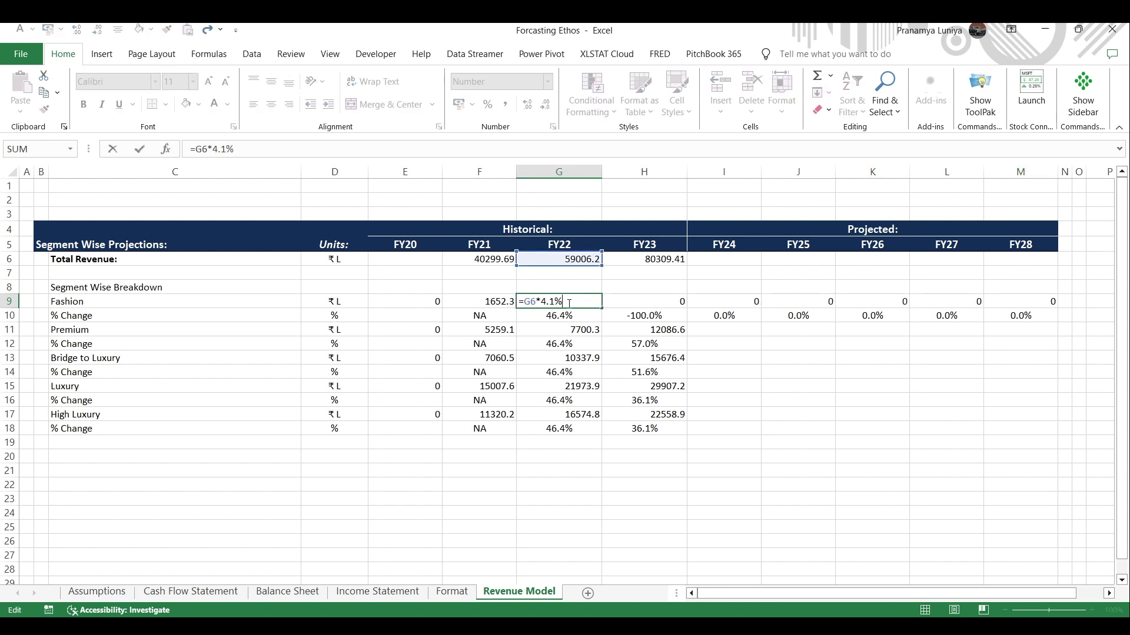
key("Return")
key("Up")
key("Right")
key("Right")
key("F2")
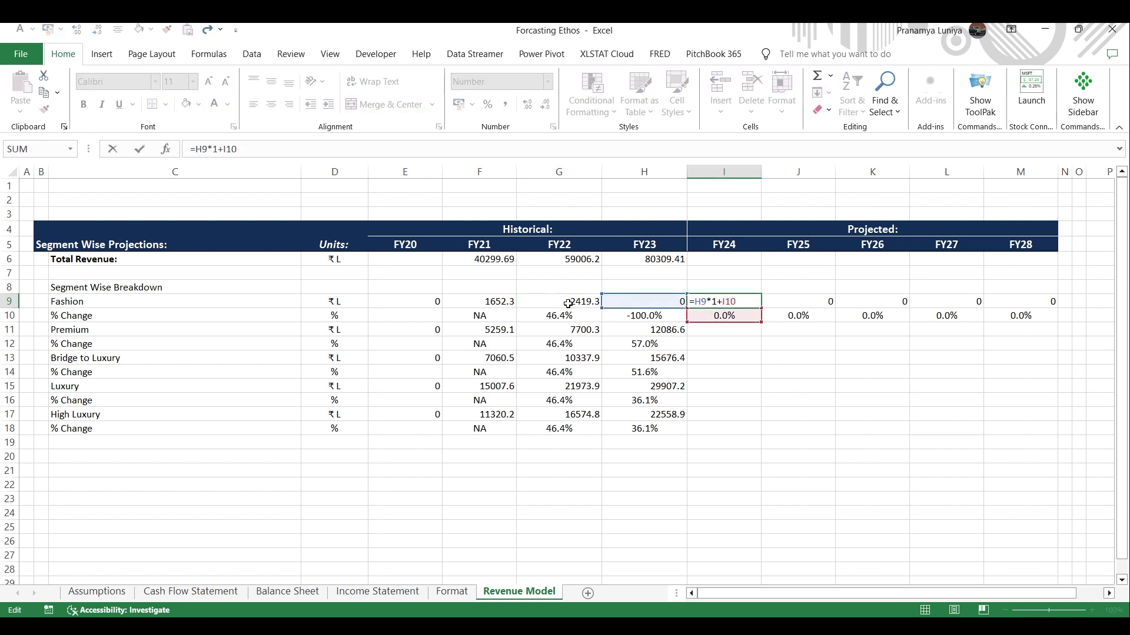
key("Escape")
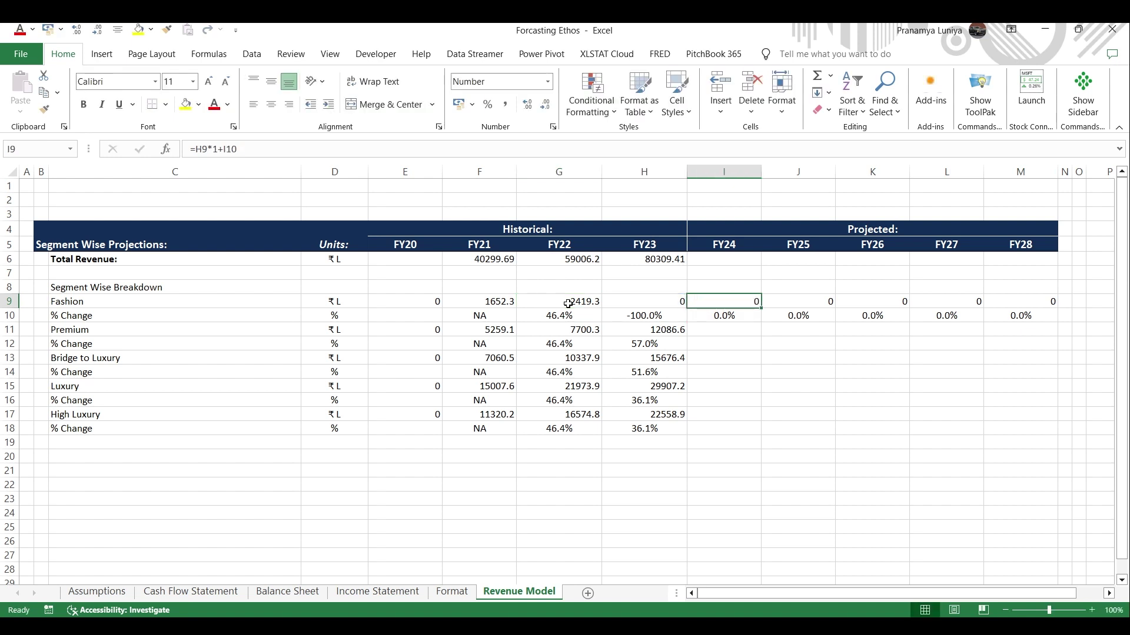
key("Left")
key("Left")
key("Down")
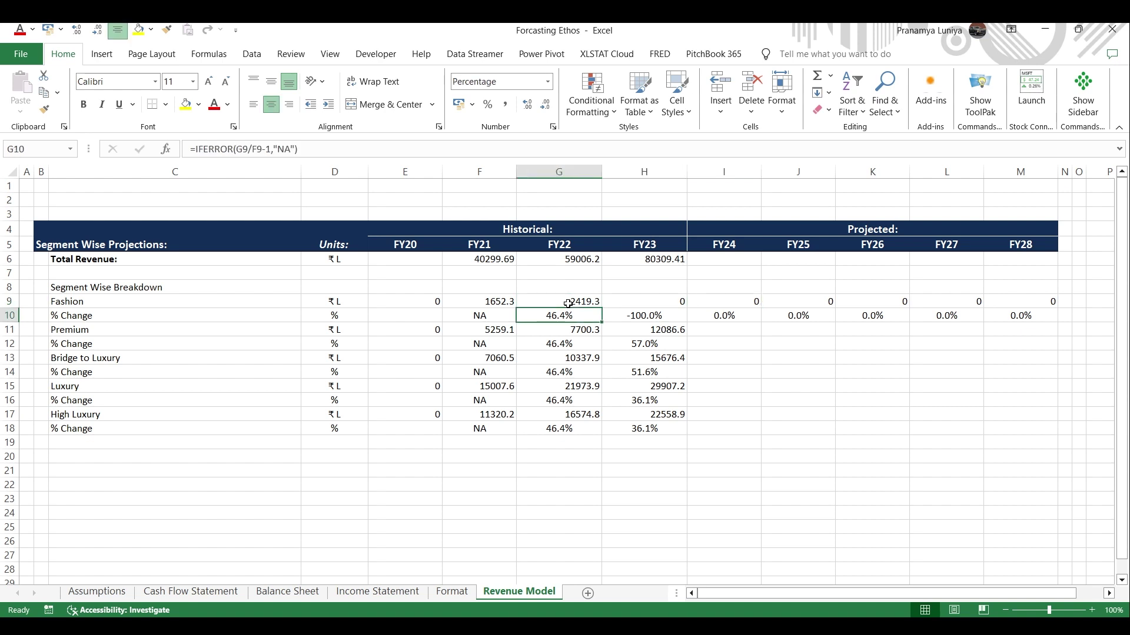
key("Left")
key("Up")
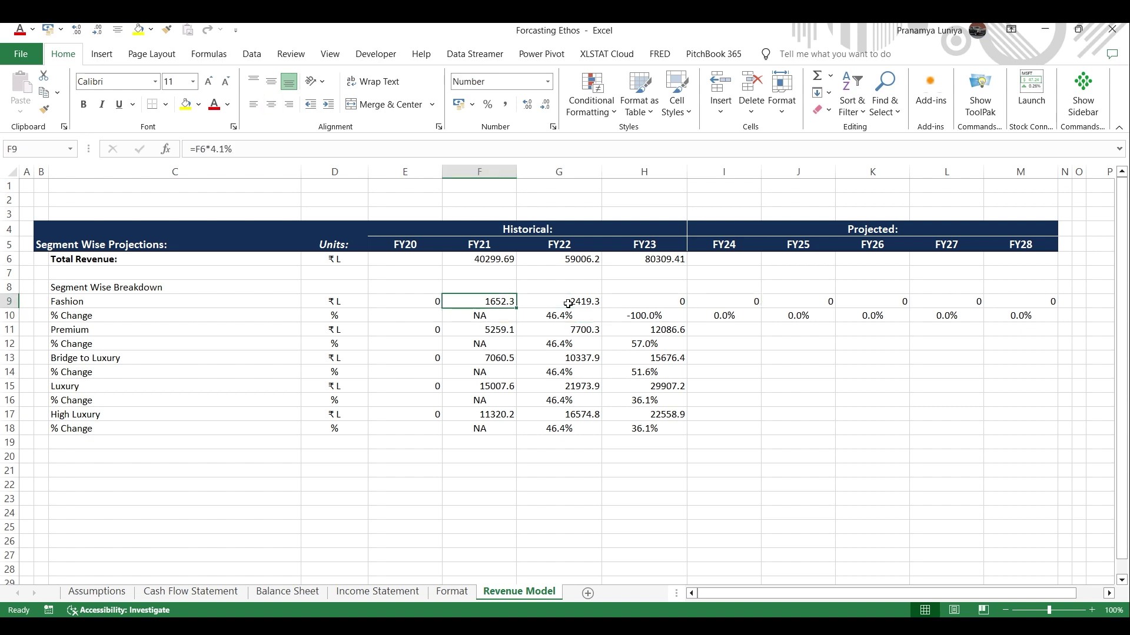
key("Down")
key("Down")
key("Down")
key("Down")
key("Up")
key("Up")
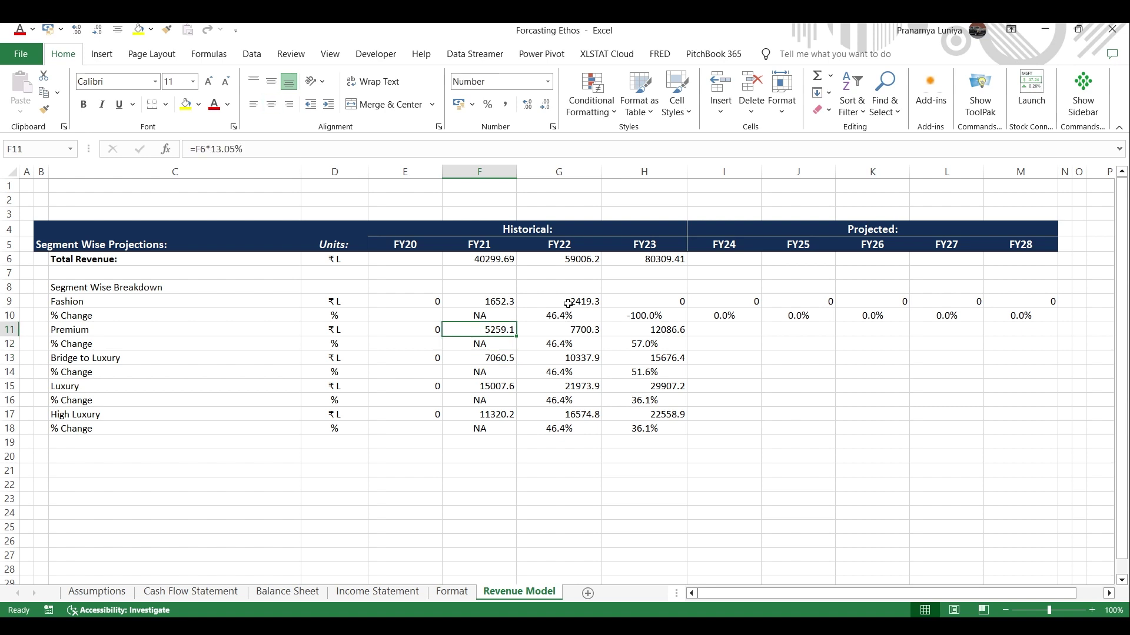
key("Up")
key("Right")
key("Right")
key("Right")
key("Up")
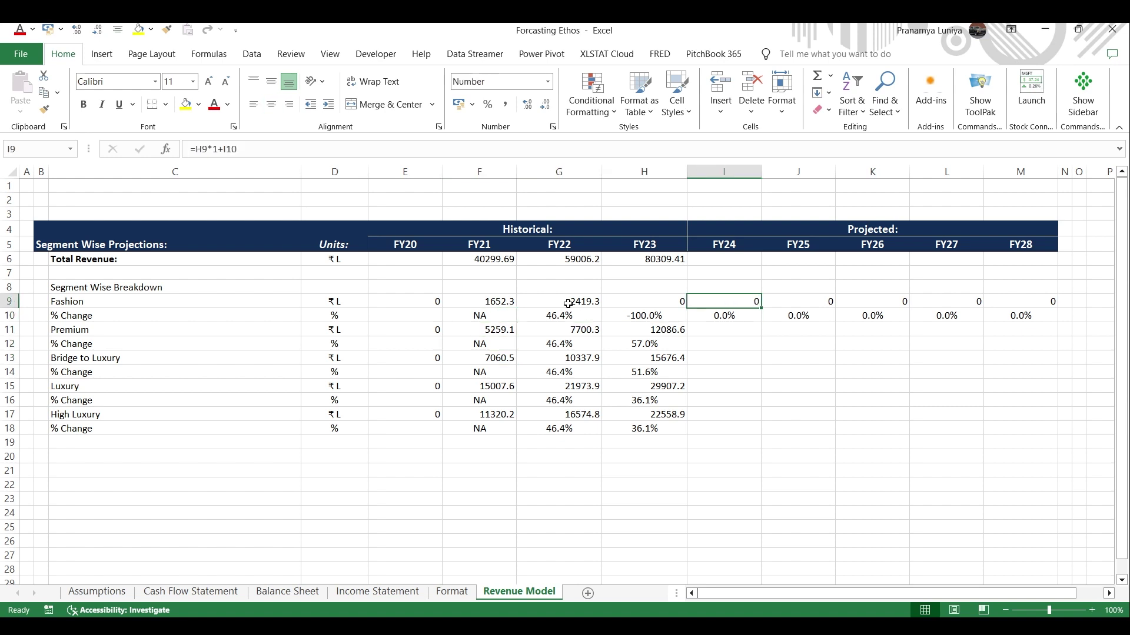
Step: Fill Premium's FY23 growth formula from H12 across FY24 to FY28 in I12:M12
key("Down")
key("Down")
key("Left")
key("Down")
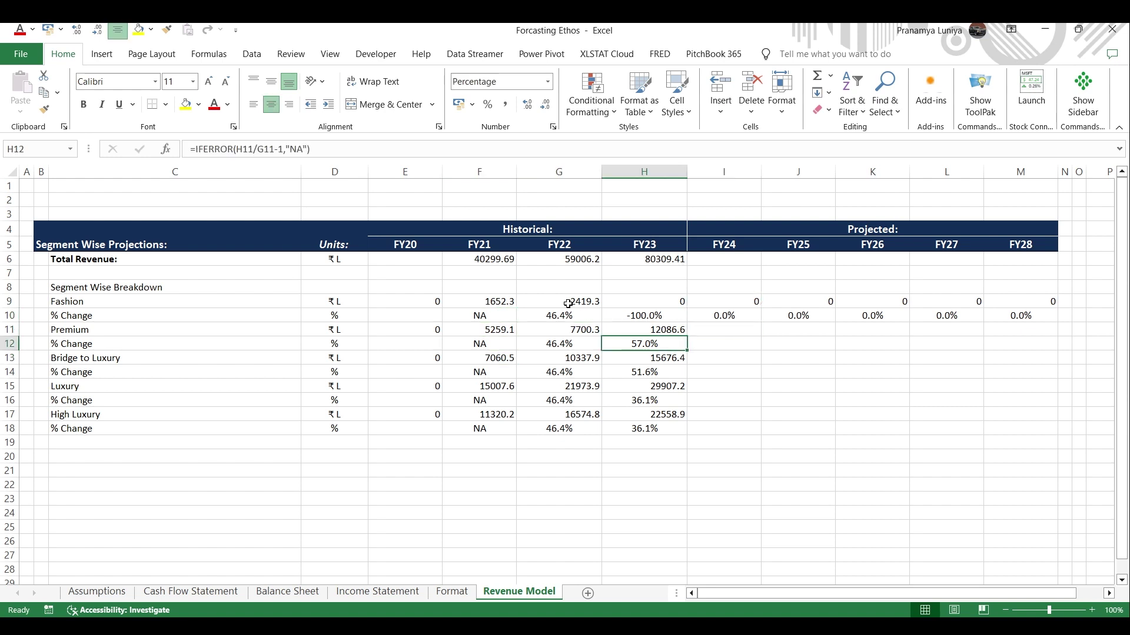
key("shift+Right")
key("shift+Right")
key("shift+Right")
key("shift+Right")
key("shift+Right")
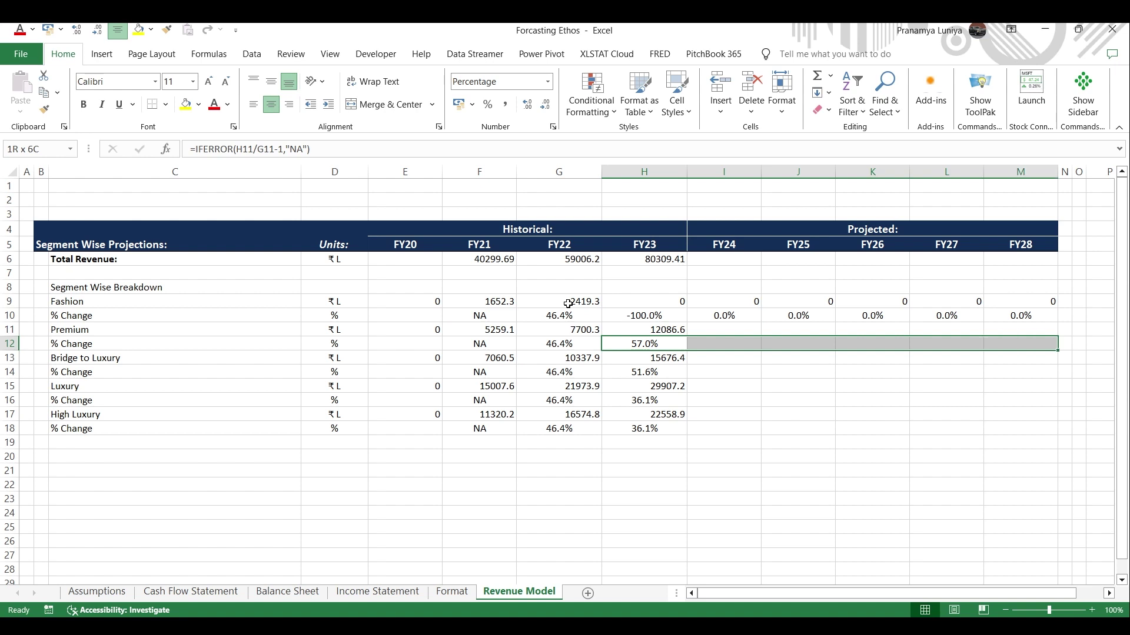
key("ctrl+r")
Step: Fill Bridge to Luxury's FY23 growth formula from H14 across FY24 to FY28 in I14:M14
key("Down")
key("Down")
key("shift+Right")
key("shift+Right")
key("shift+Right")
key("shift+Right")
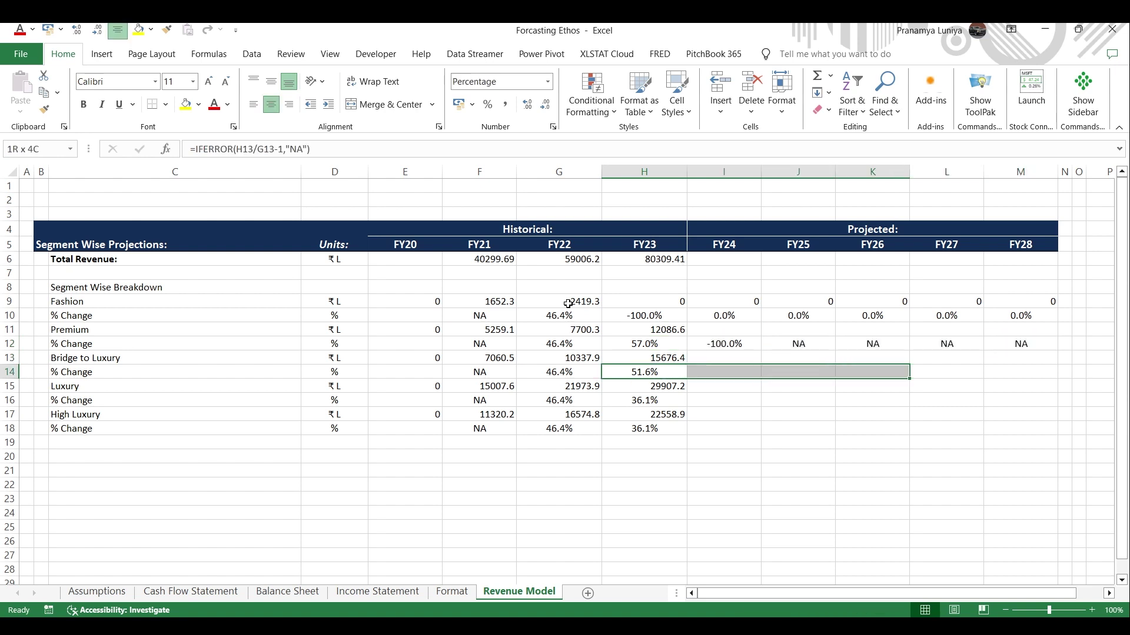
key("ctrl+r")
Step: Fill Luxury's FY23 growth formula from H16 across FY24 to FY28 in I16:M16
key("Down")
key("Down")
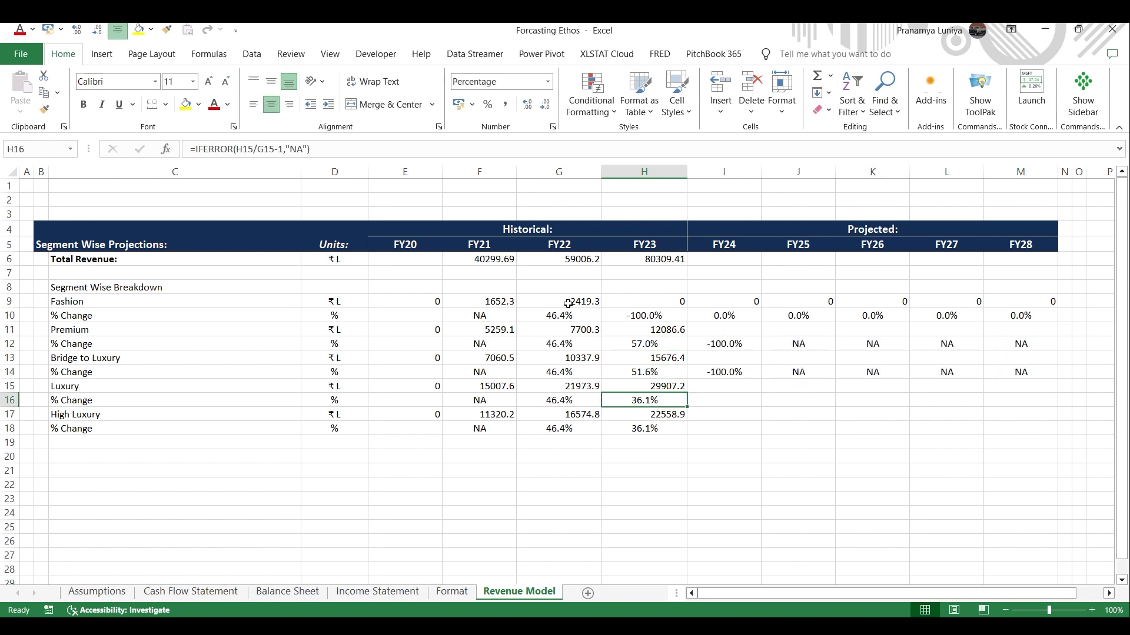
key("Down")
key("Up")
key("shift+Right")
key("shift+Right")
key("shift+Right")
key("shift+Right")
key("shift+Right")
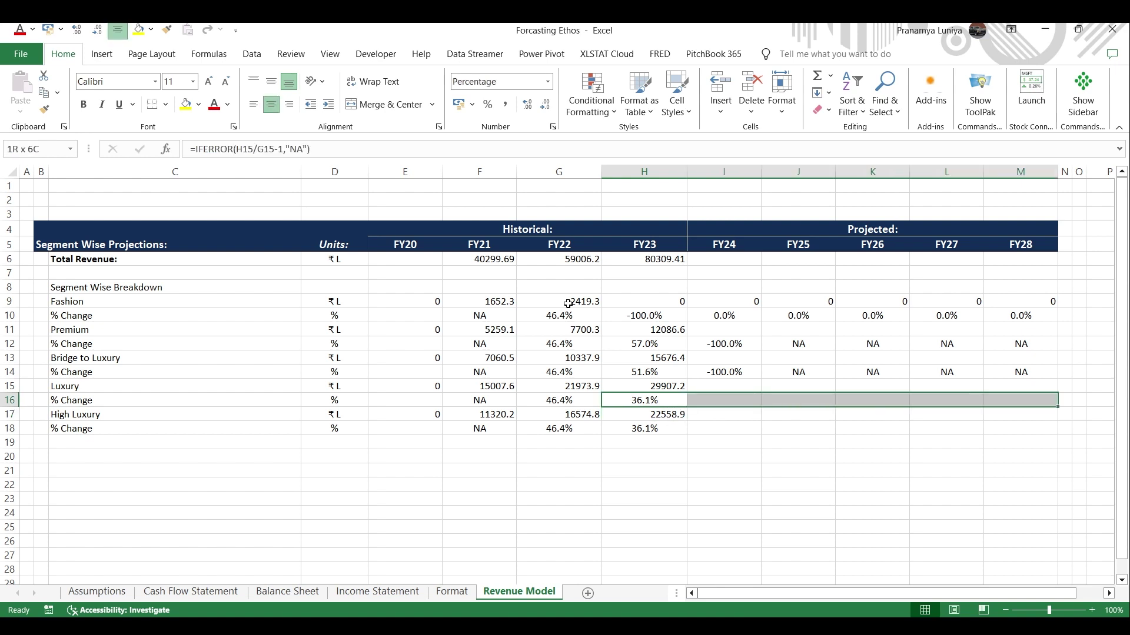
key("ctrl+r")
Step: Fill High Luxury's FY23 growth formula from H18 across FY24 to FY28 in I18:M18
key("Down")
key("Down")
key("shift+Right")
key("shift+Right")
key("shift+Right")
key("shift+Right")
key("shift+Right")
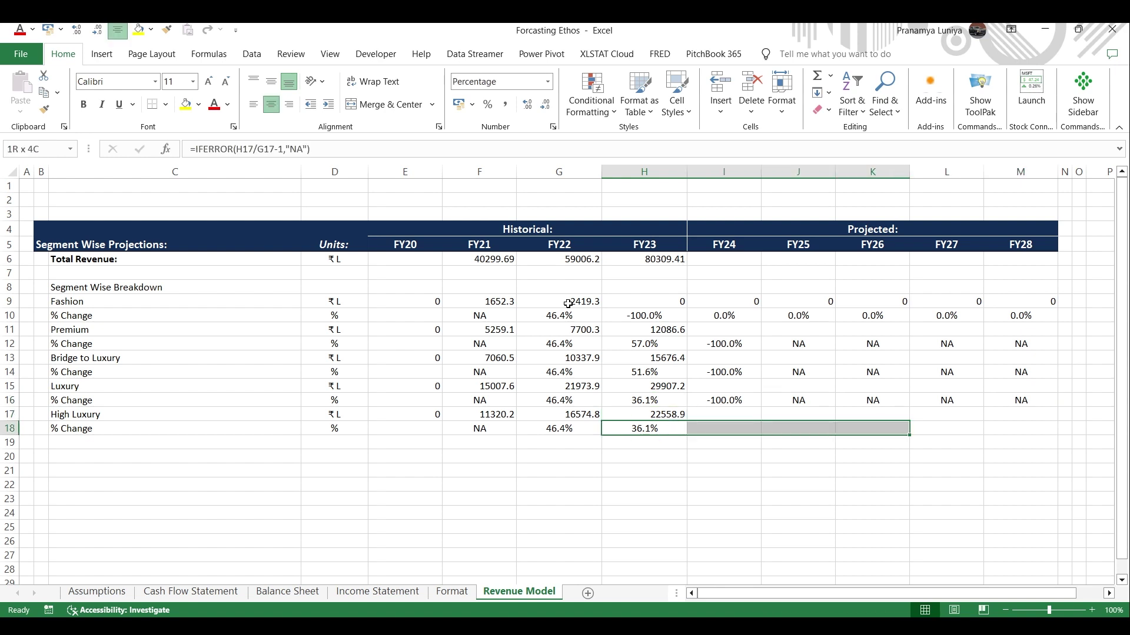
key("ctrl+r")
Step: Examine the FY22 growth formulas of Premium, Bridge to Luxury, Luxury and High Luxury in G12, G14, G16 and G18
key("Up")
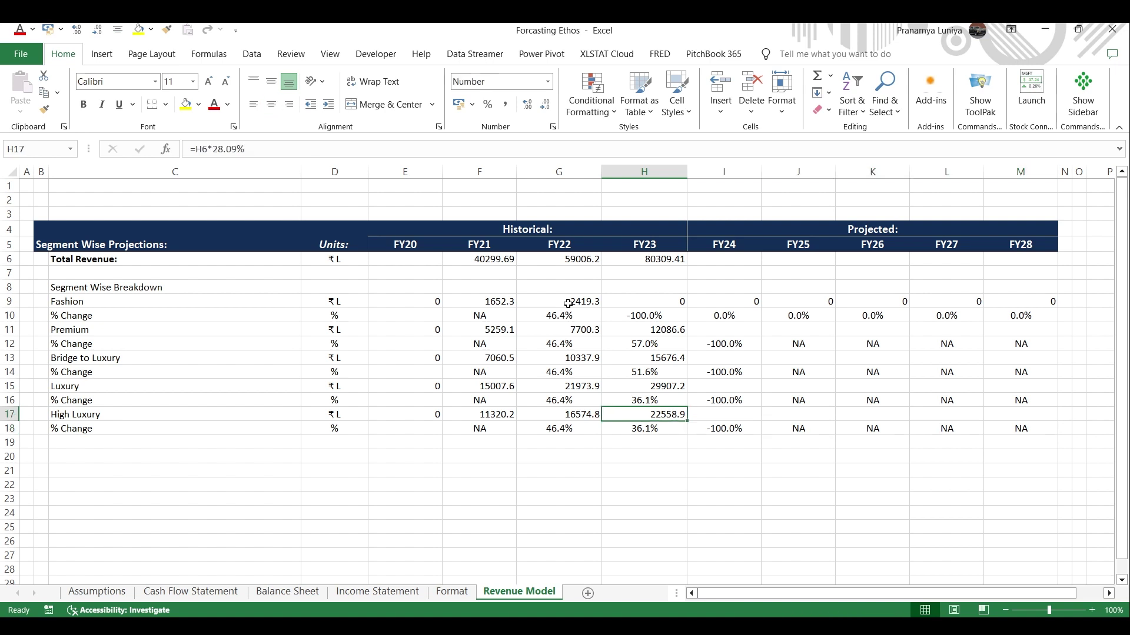
key("Right")
key("Up")
key("Up")
key("Up")
key("Up")
key("Up")
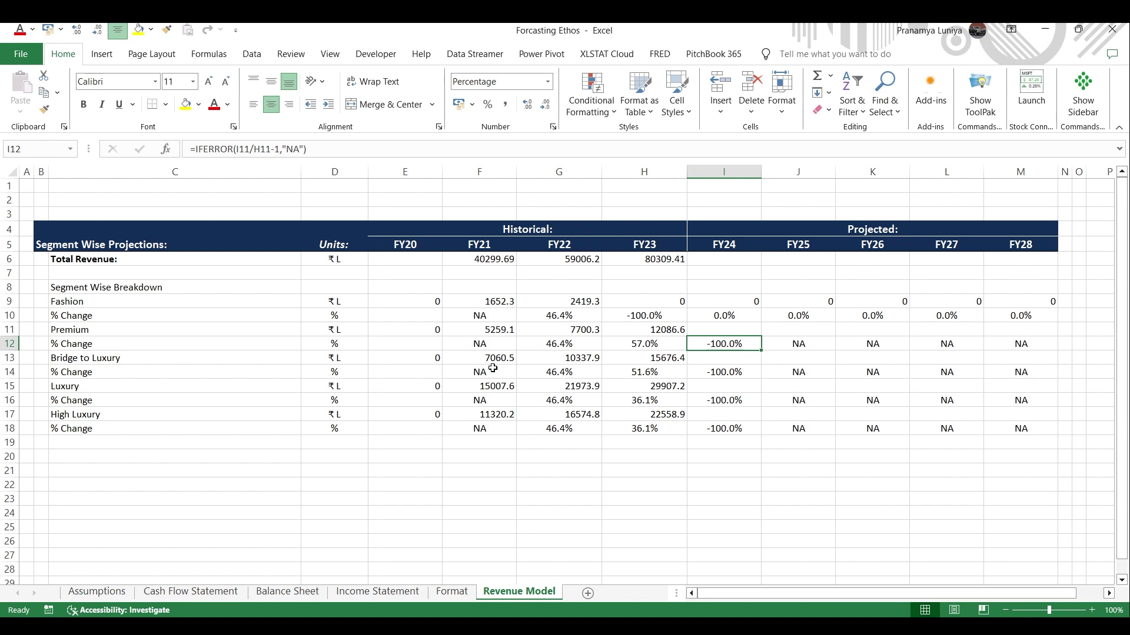
left_click(575, 344)
double_click(575, 344)
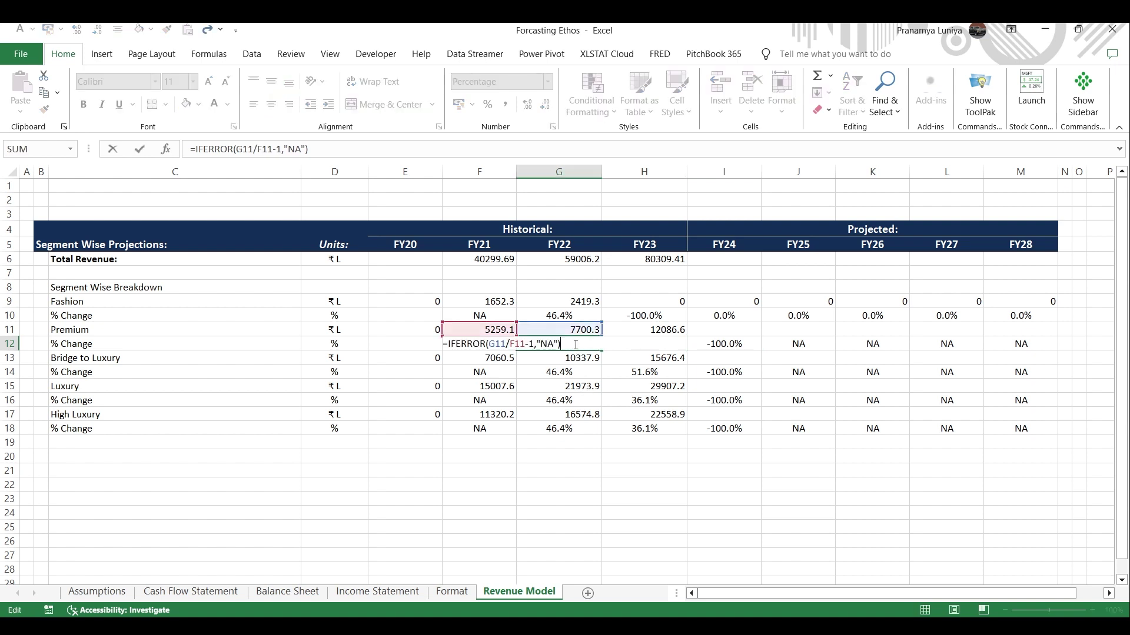
key("Escape")
key("Down")
key("Down")
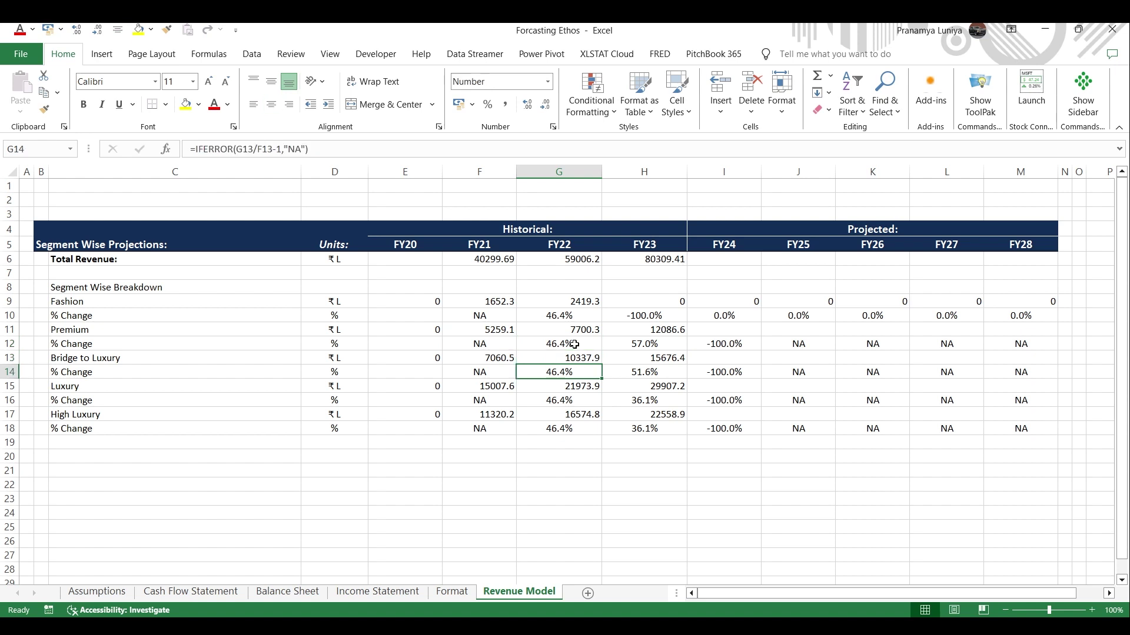
key("F2")
key("Escape")
key("Down")
key("Down")
key("F2")
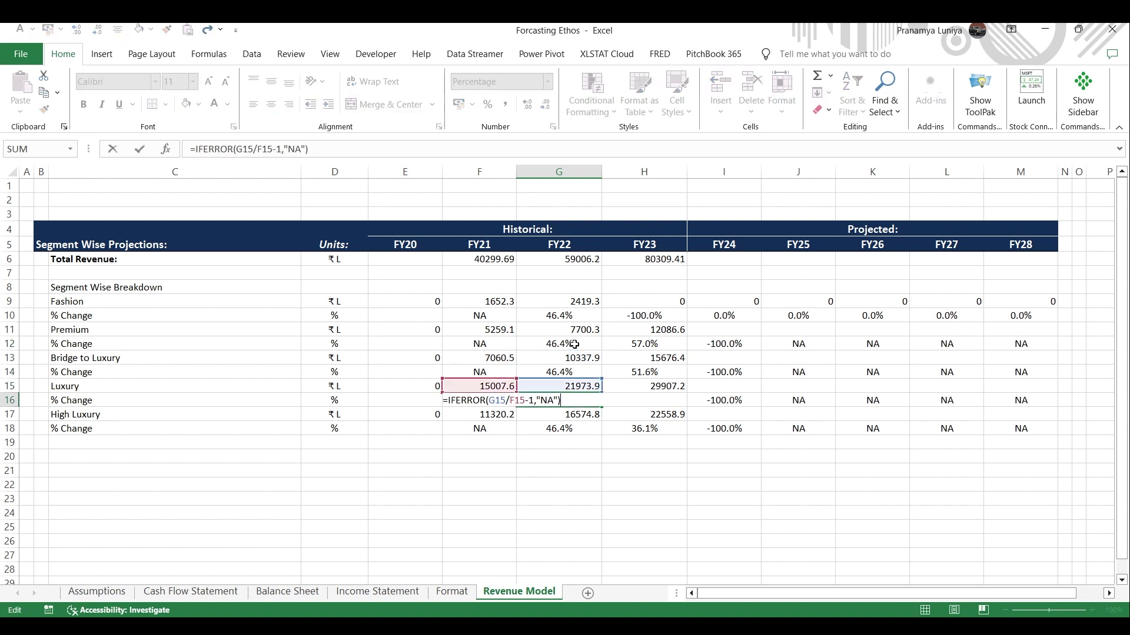
key("Escape")
key("Down")
key("Down")
key("F2")
key("Escape")
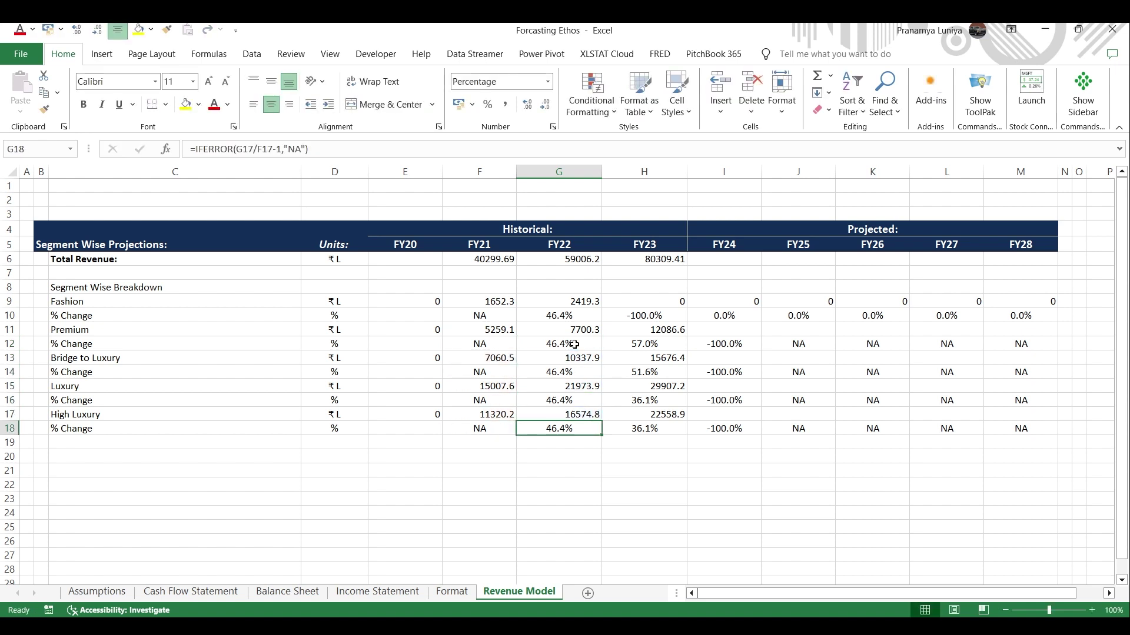
Step: Examine the FY23 growth formulas of Premium, Bridge to Luxury, Luxury and High Luxury in H12, H14, H16 and H18
key("Right")
key("Up")
key("Up")
key("Up")
key("Up")
key("Up")
key("Up")
key("F2")
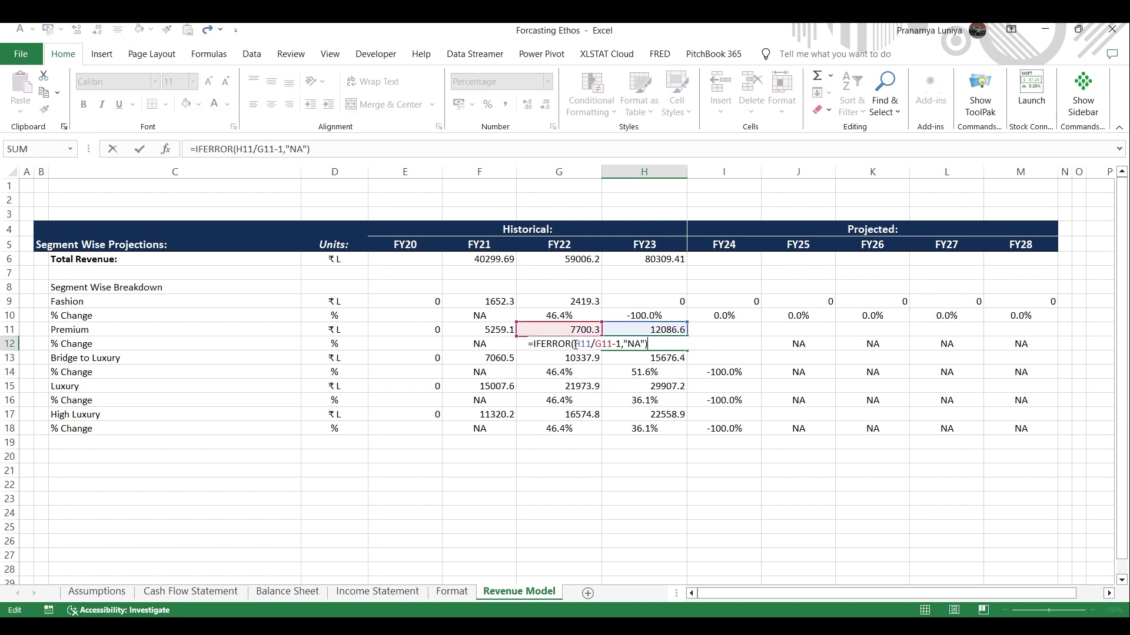
key("Escape")
key("Down")
key("Down")
key("F2")
key("Escape")
key("Down")
key("Down")
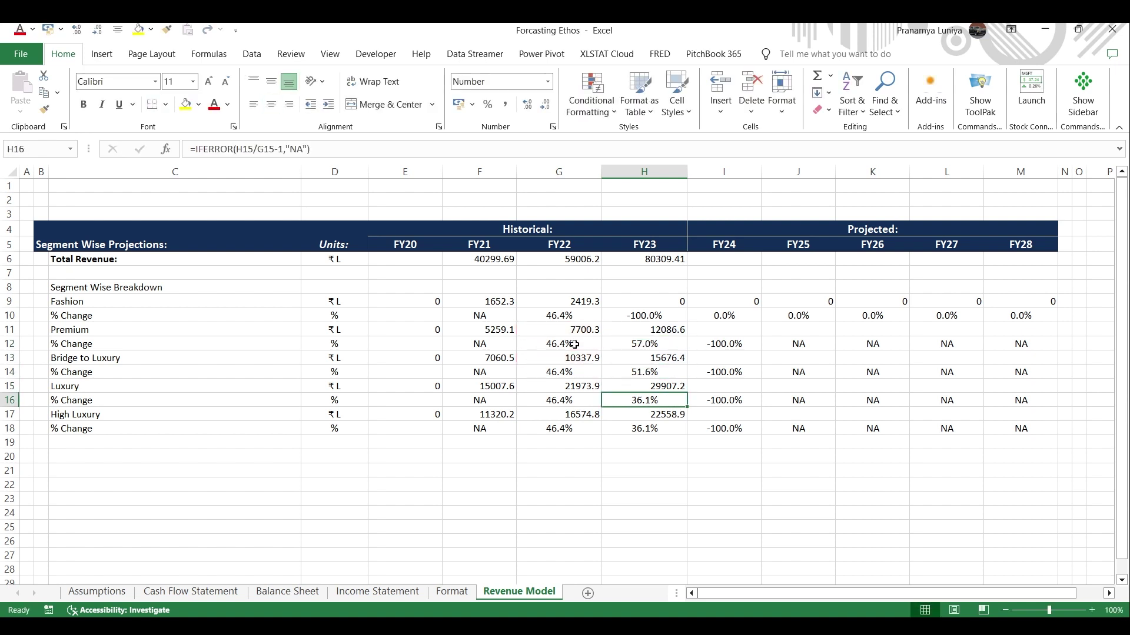
key("F2")
key("Escape")
key("Down")
key("Down")
key("F2")
key("Escape")
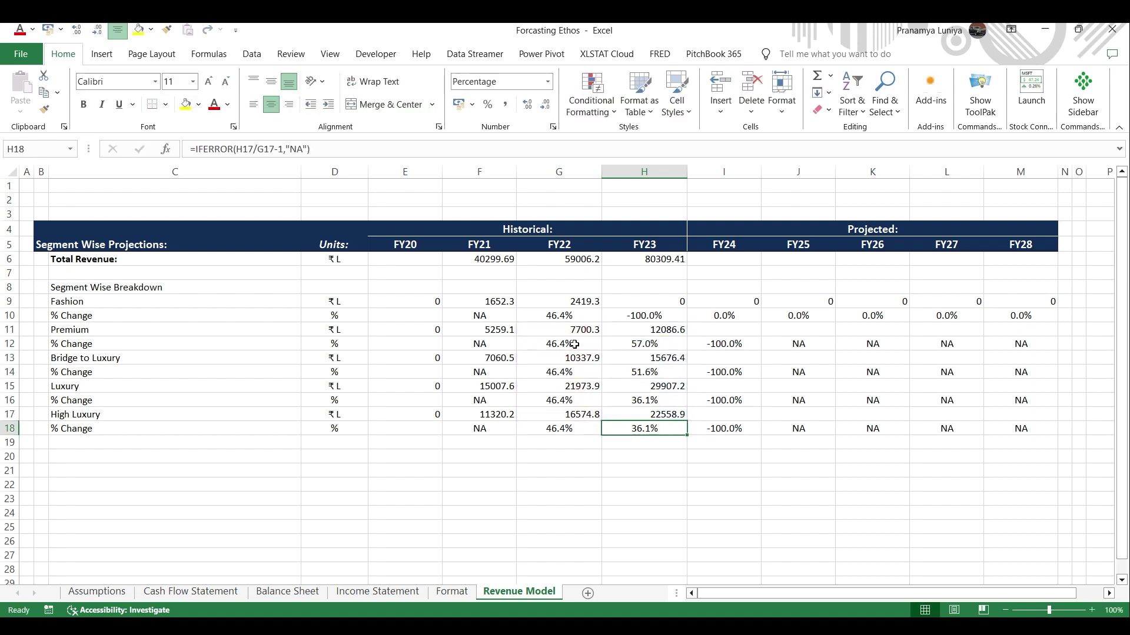
Step: Check the cells referenced by Fashion's FY23 growth formula in H10
key("Up")
key("Up")
key("Up")
key("Up")
key("Up")
key("Up")
key("Up")
key("Up")
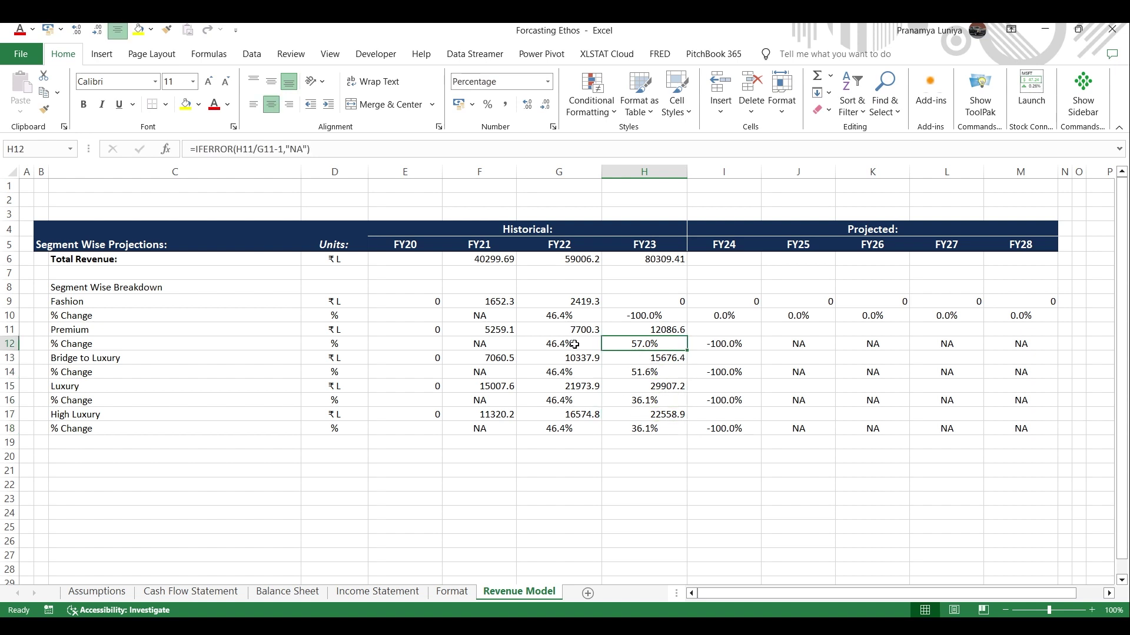
key("F2")
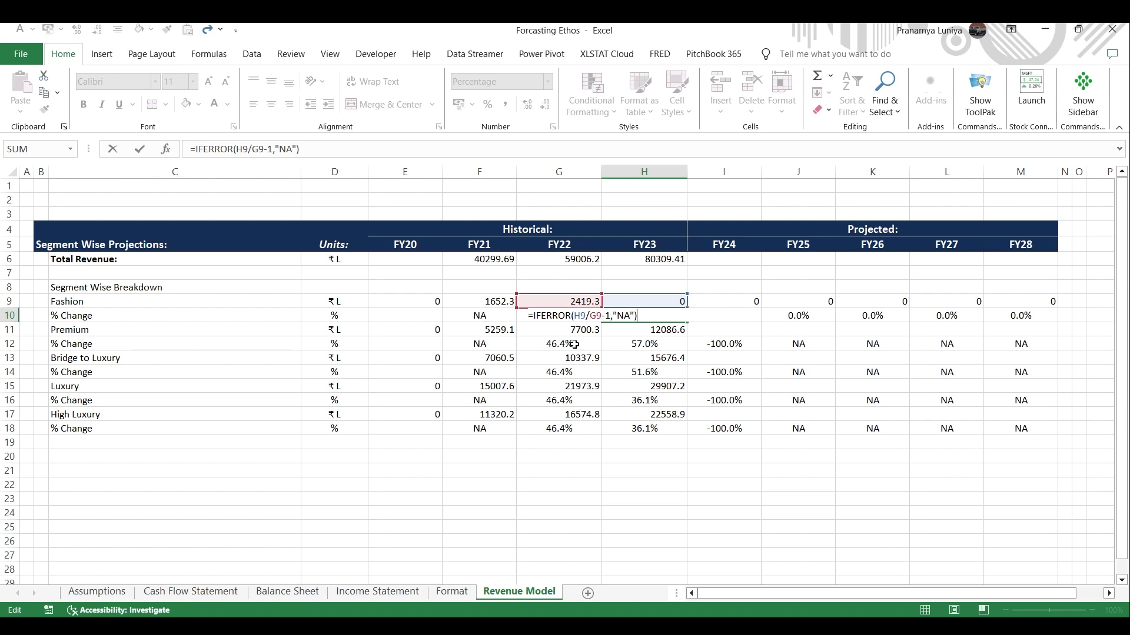
key("ctrl+Return")
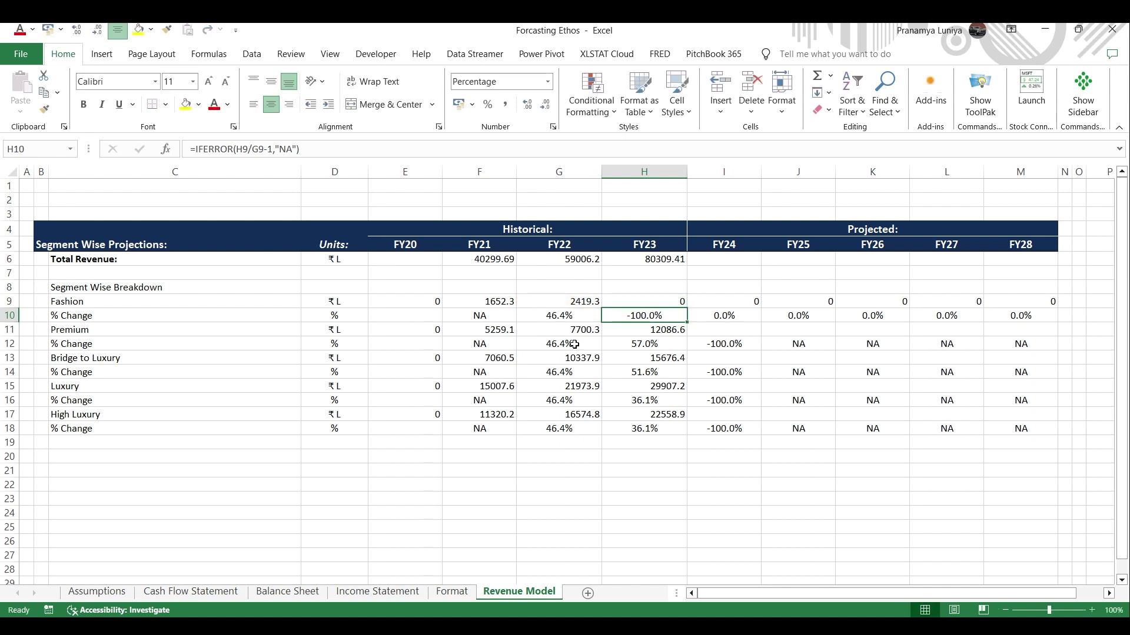
Step: Copy Fashion's FY21 to FY23 growth formulas from F10:H10 into F7:H7 beneath Total Revenue
key("Left")
key("Left")
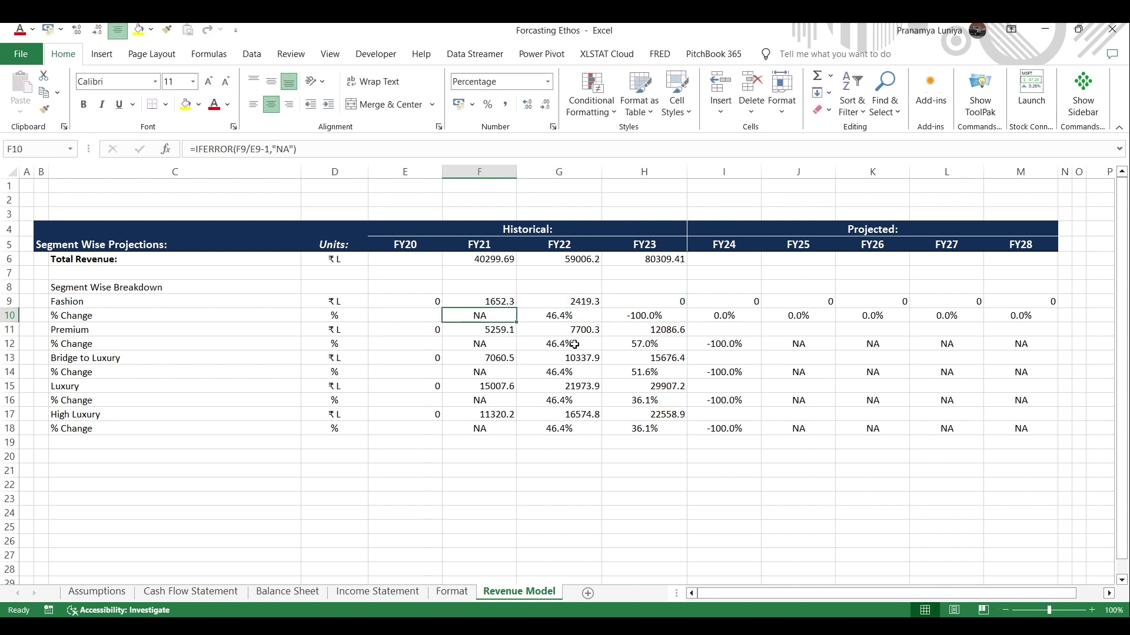
key("shift+Right")
key("shift+Right")
key("ctrl+c")
key("Up")
key("Up")
key("Up")
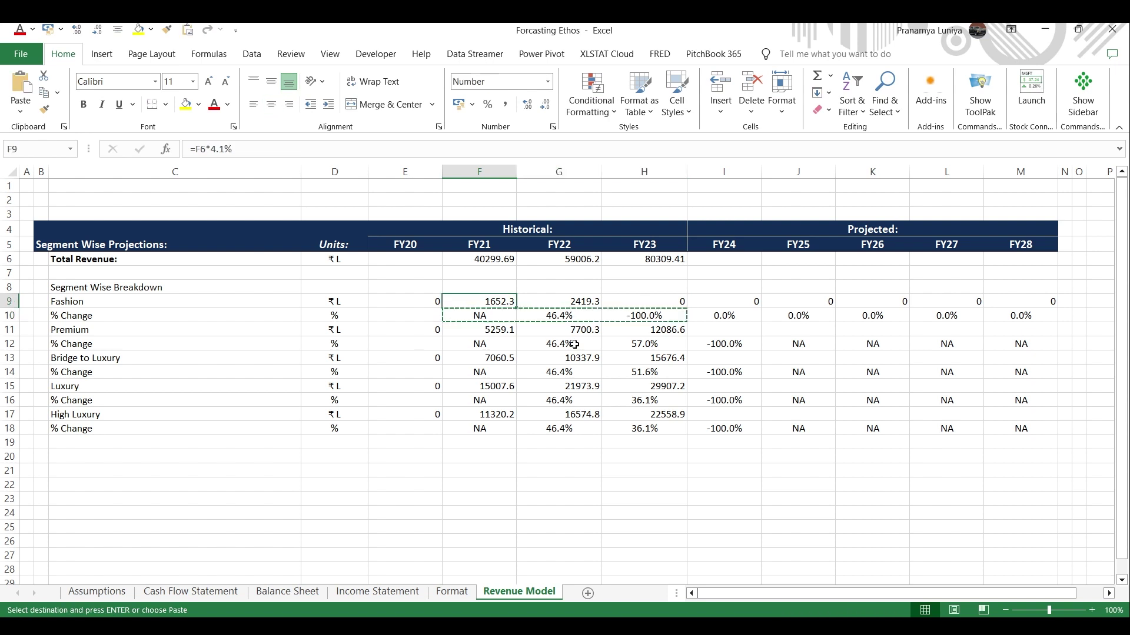
key("ctrl+v")
Step: Insert a blank row at row 8, above the Segment Wise Breakdown heading
key("Left")
key("Left")
key("Left")
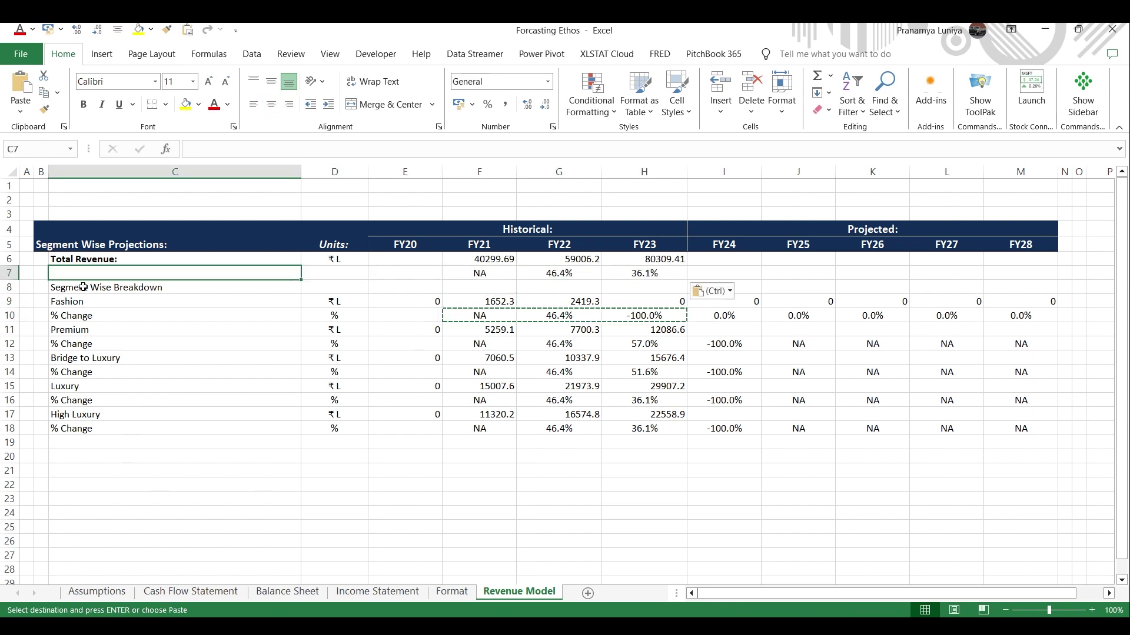
left_click(12, 289)
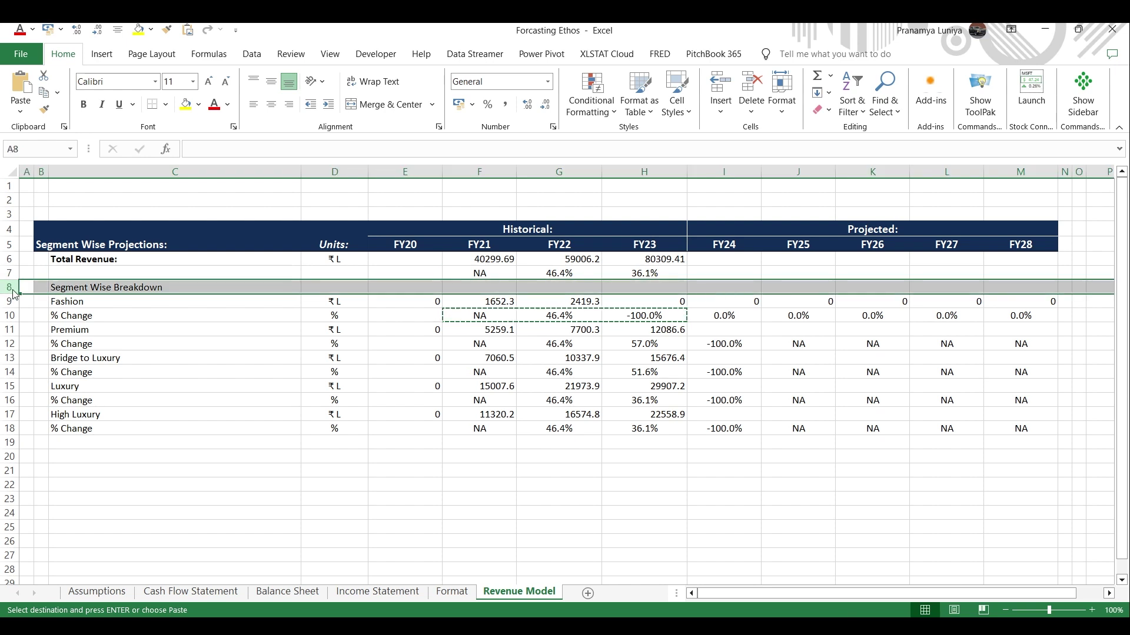
key("ctrl+shift+equal")
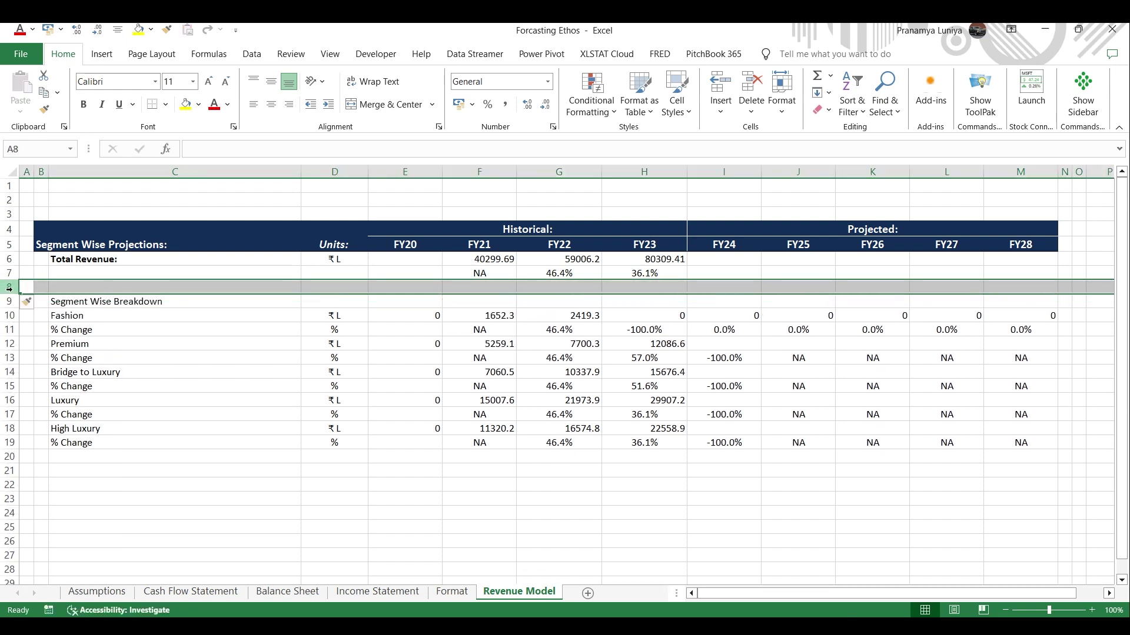
Step: Label the row beneath Total Revenue "% Revenue Growth" in C7
left_click(80, 272)
type("%")
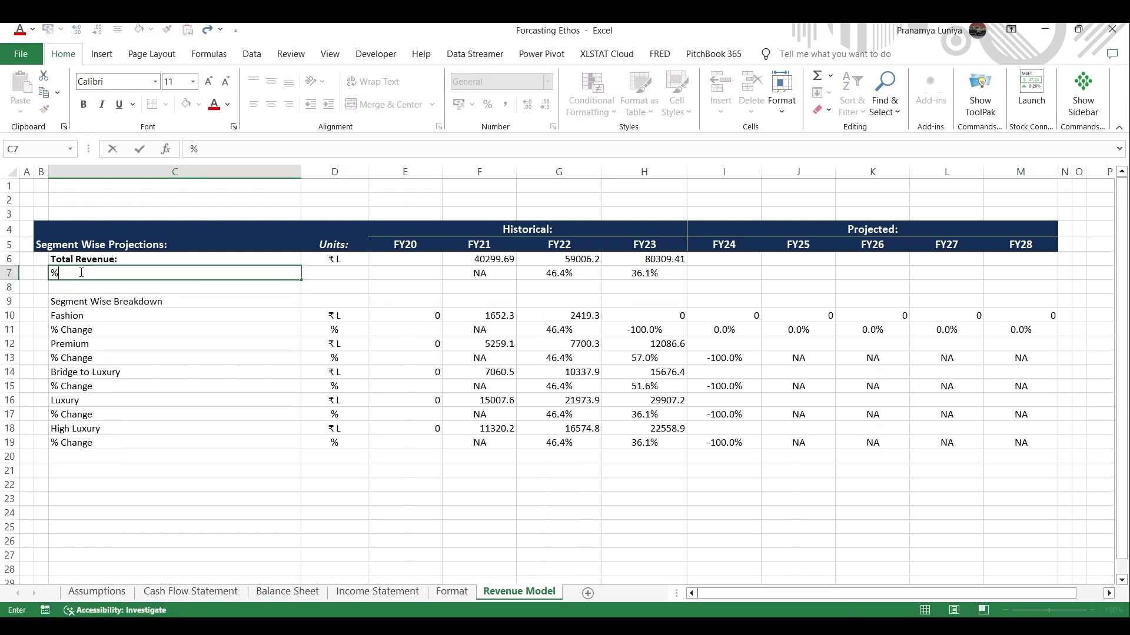
type(" Revenue Growt")
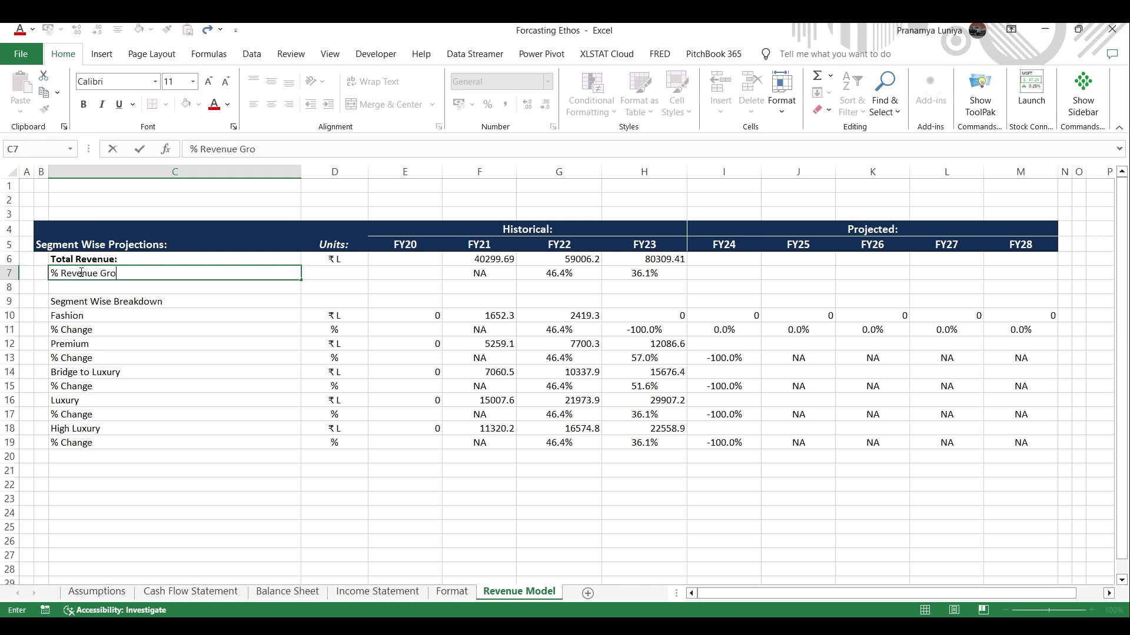
key("ctrl+Return")
Step: Enter 0 as Total Revenue for FY20 in E6
key("Right")
key("Right")
key("Right")
key("Right")
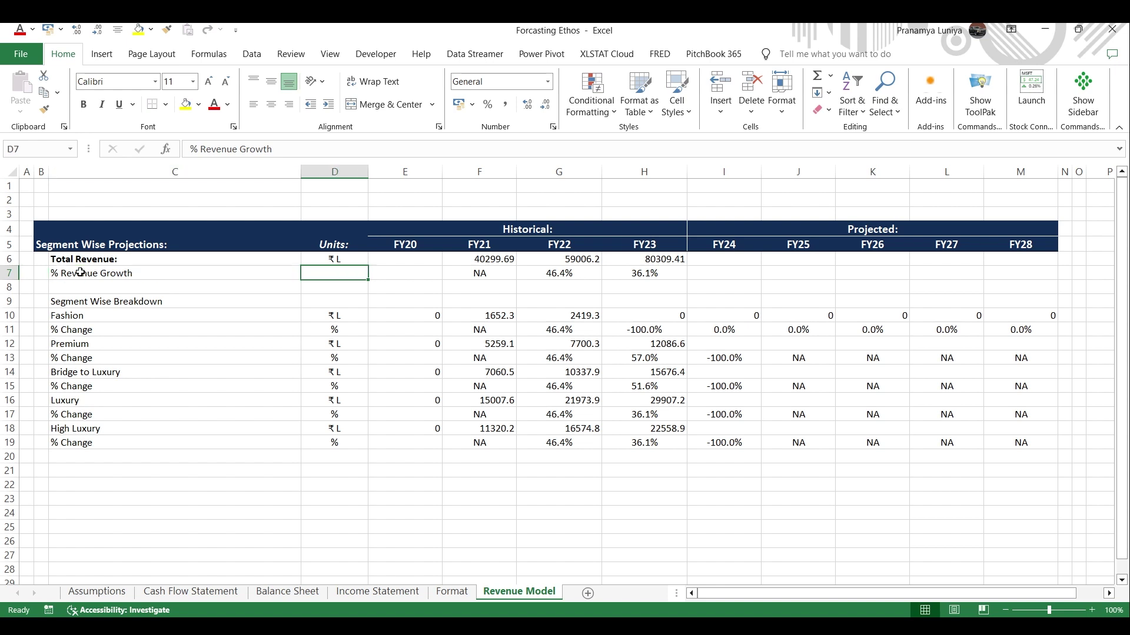
key("Left")
key("Up")
key("Left")
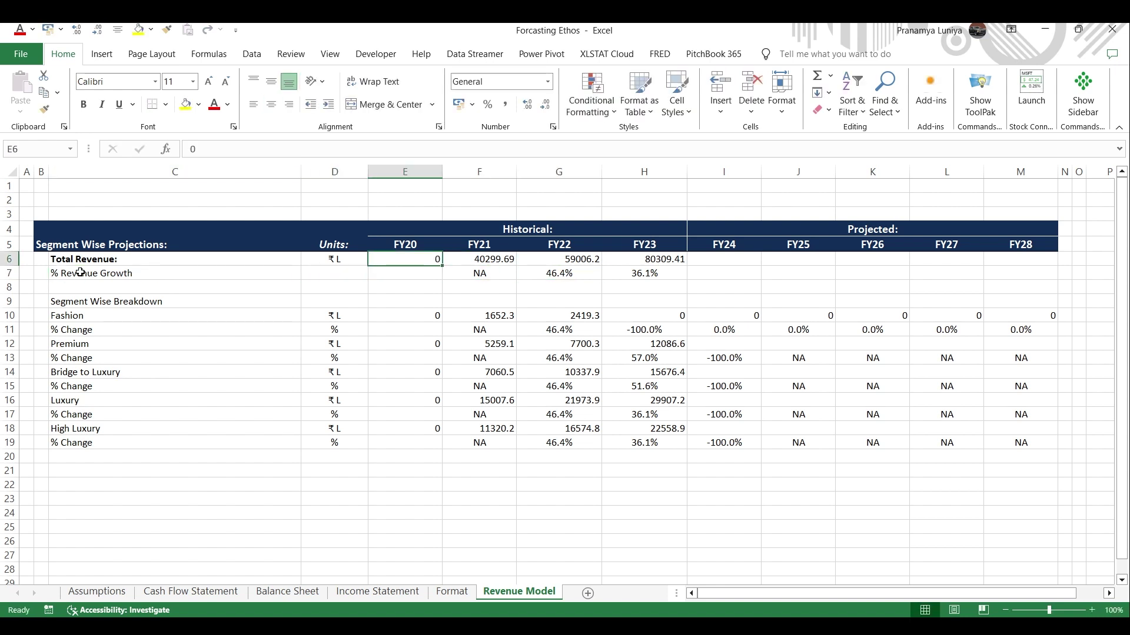
Step: Fill the total revenue growth formula for FY23 from H7 across FY24 to FY28 in I7:M7
key("Right")
key("Right")
key("Down")
key("Left")
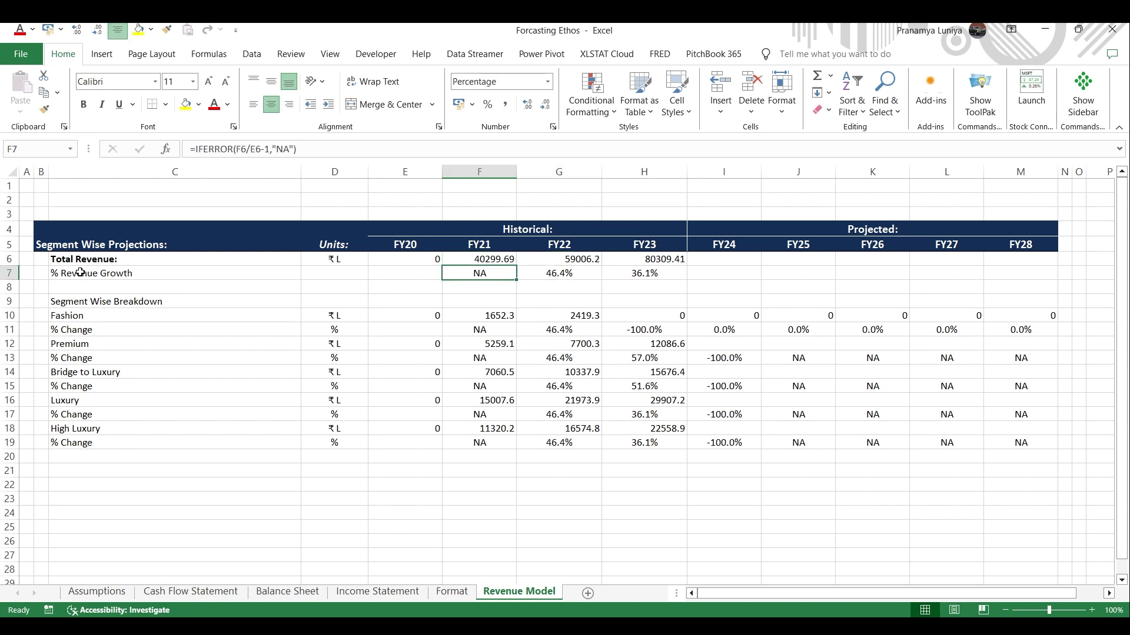
key("Right")
key("Right")
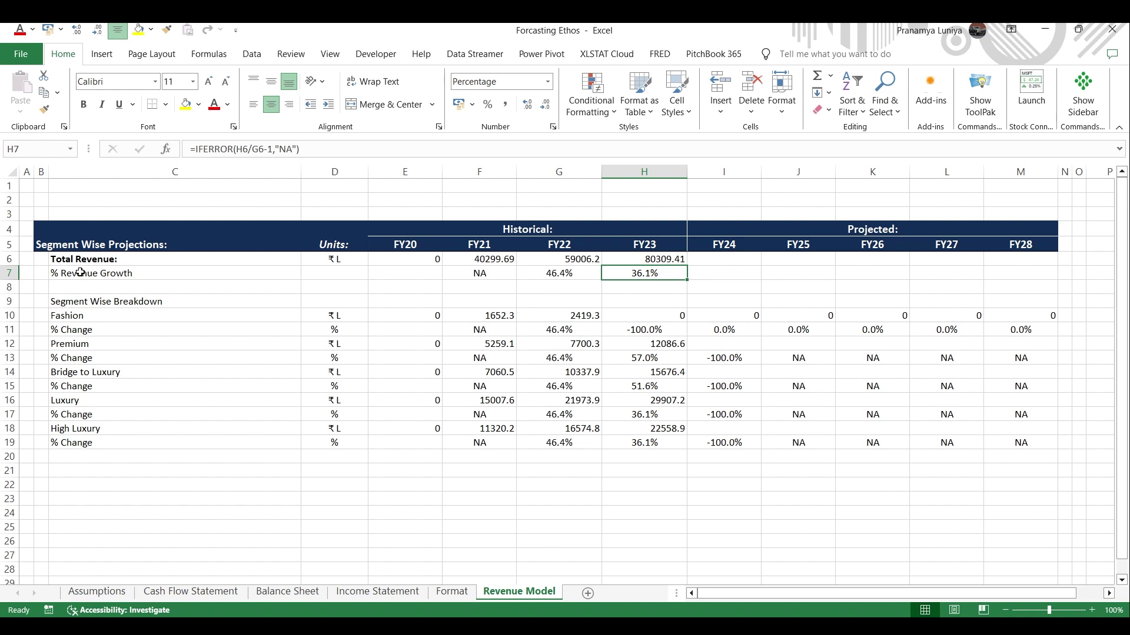
key("shift+Right")
key("shift+Right")
key("shift+Right")
key("shift+Right")
key("shift+Right")
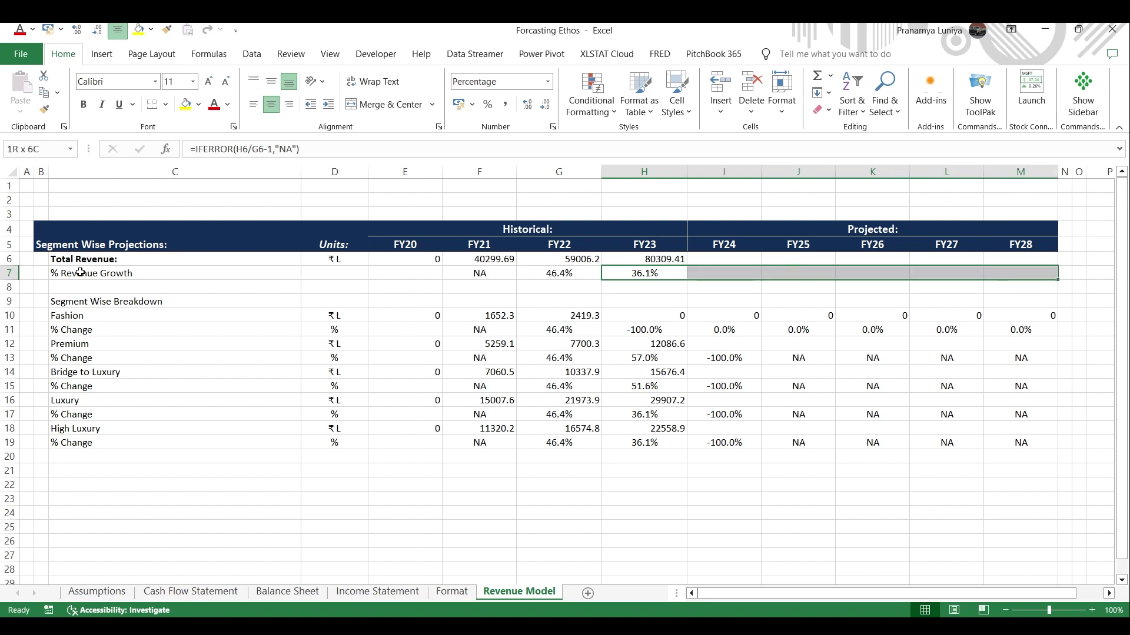
key("ctrl+r")
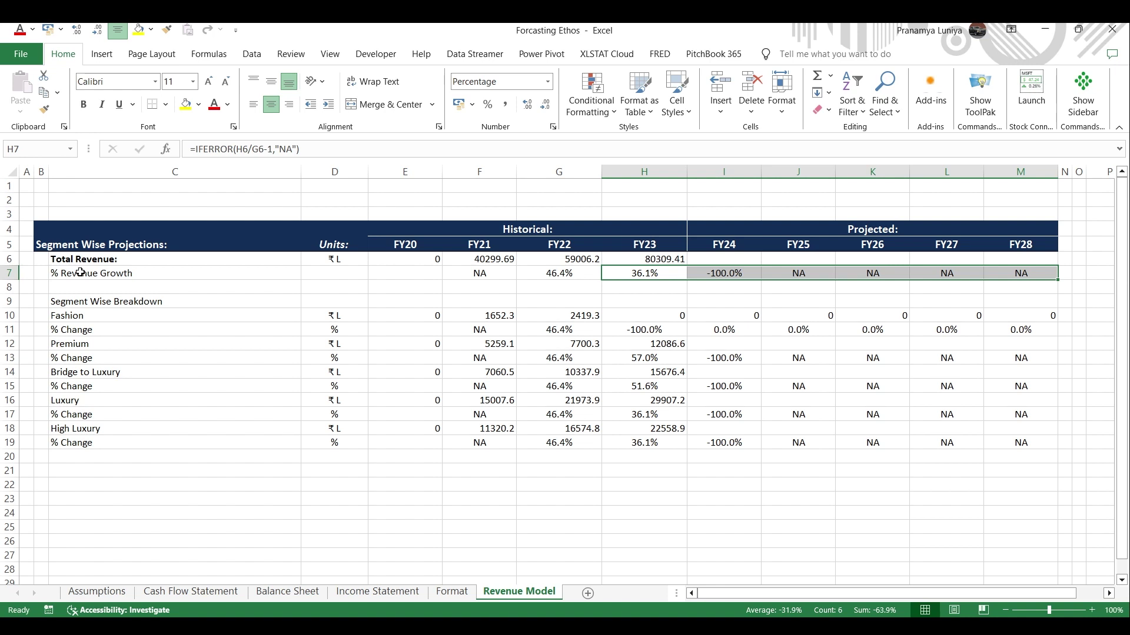
Step: Examine the FY23 growth of Premium in H13 and Bridge to Luxury in H15
key("Down")
key("Down")
key("Down")
key("Down")
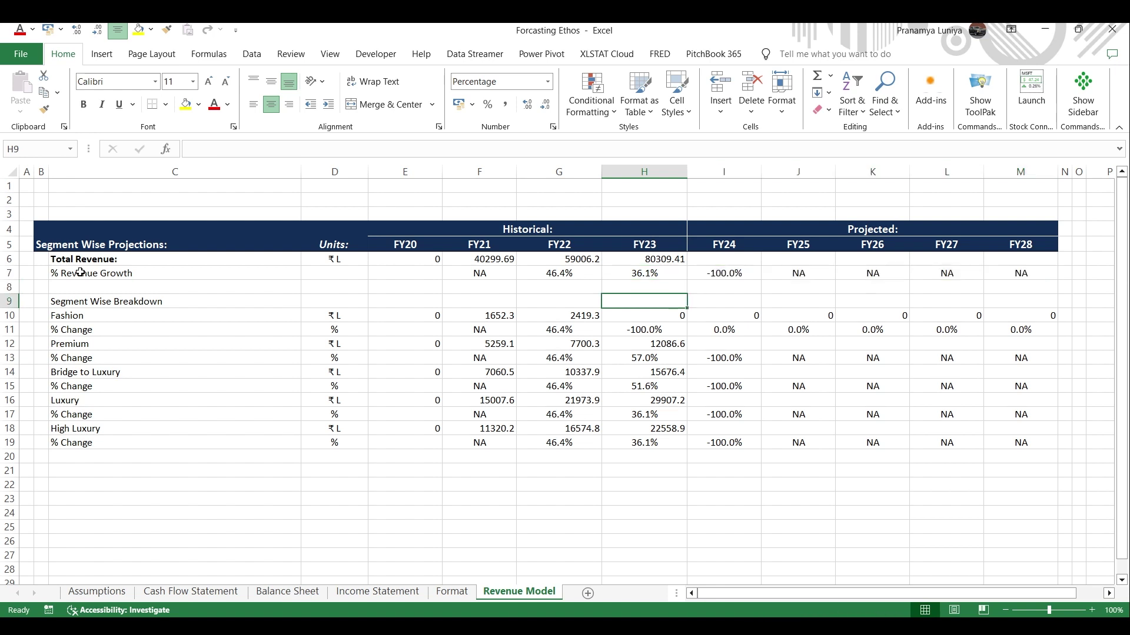
key("Right")
key("Down")
key("Down")
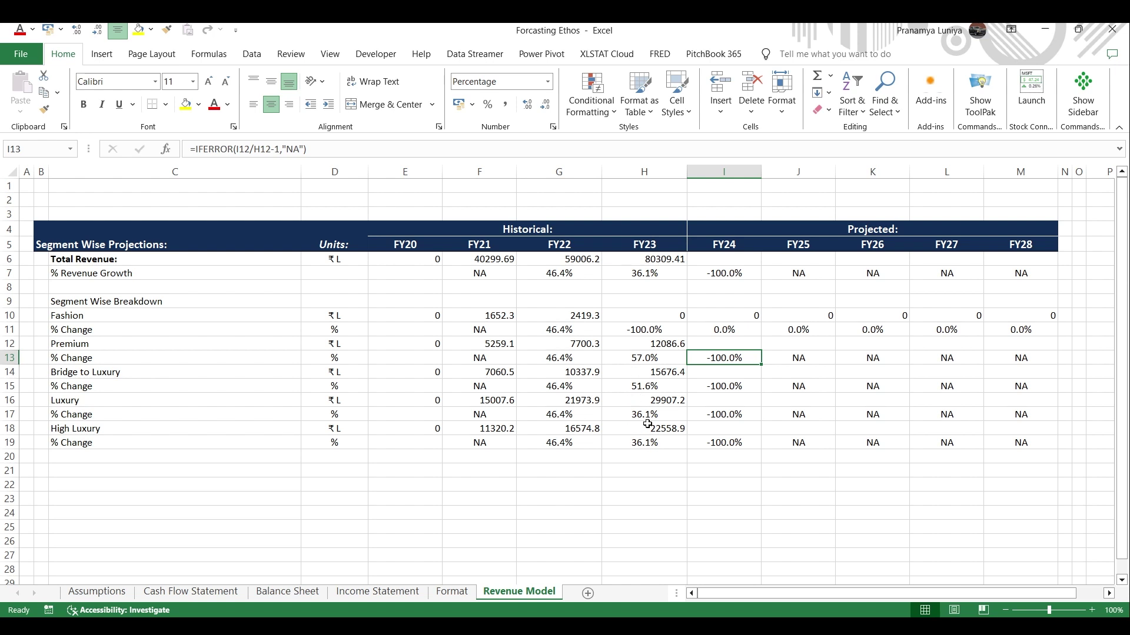
left_click(636, 360)
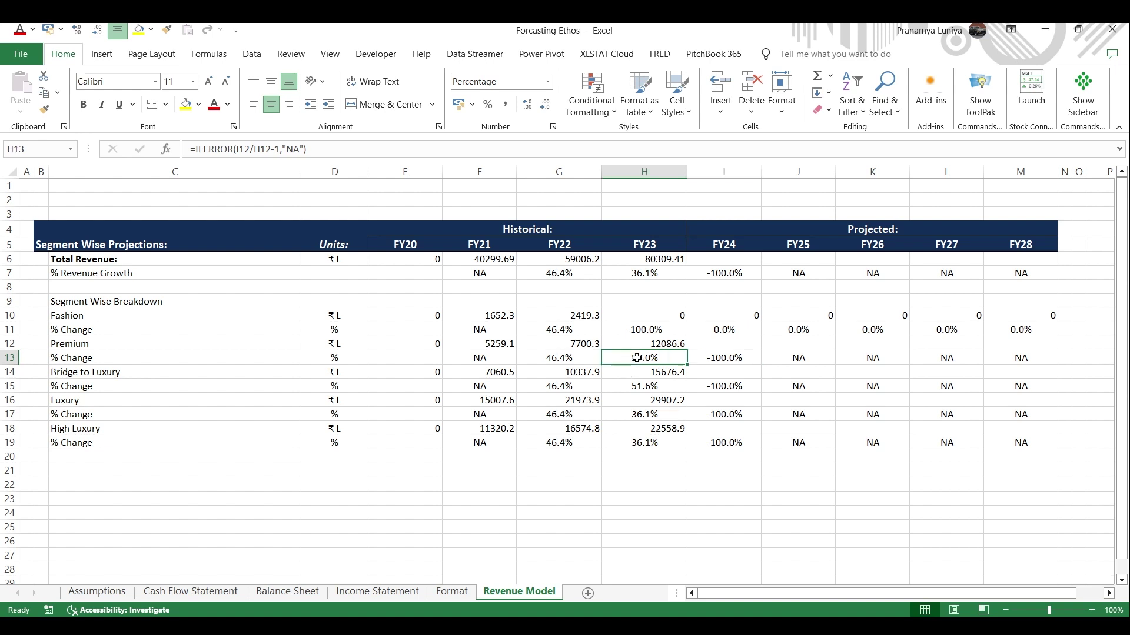
left_click(106, 350)
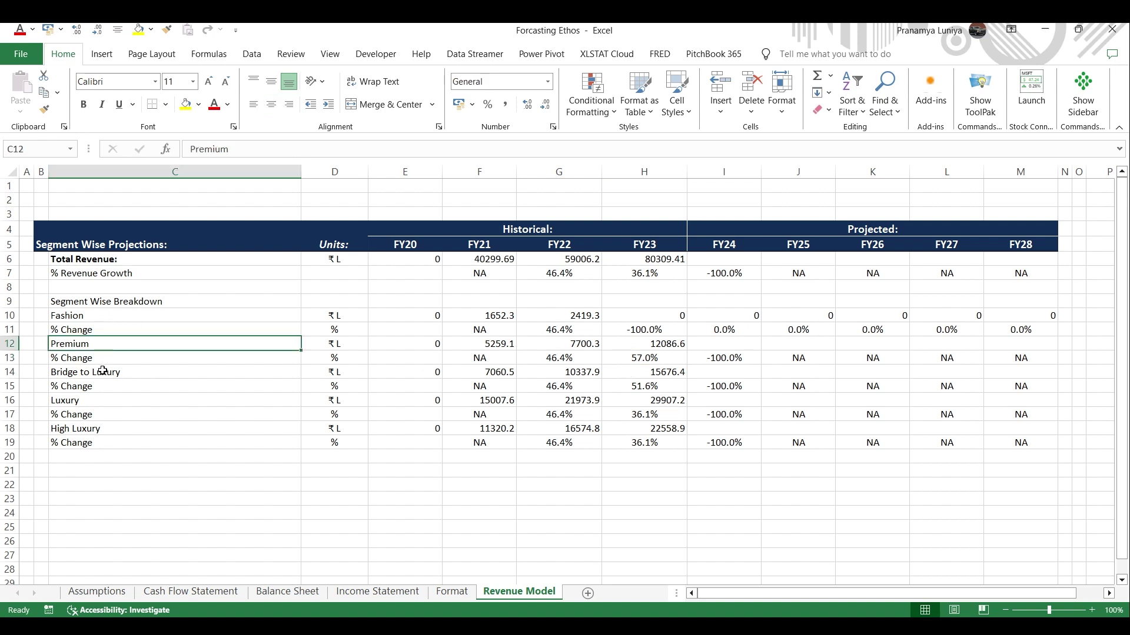
left_click(102, 372)
left_click(633, 356)
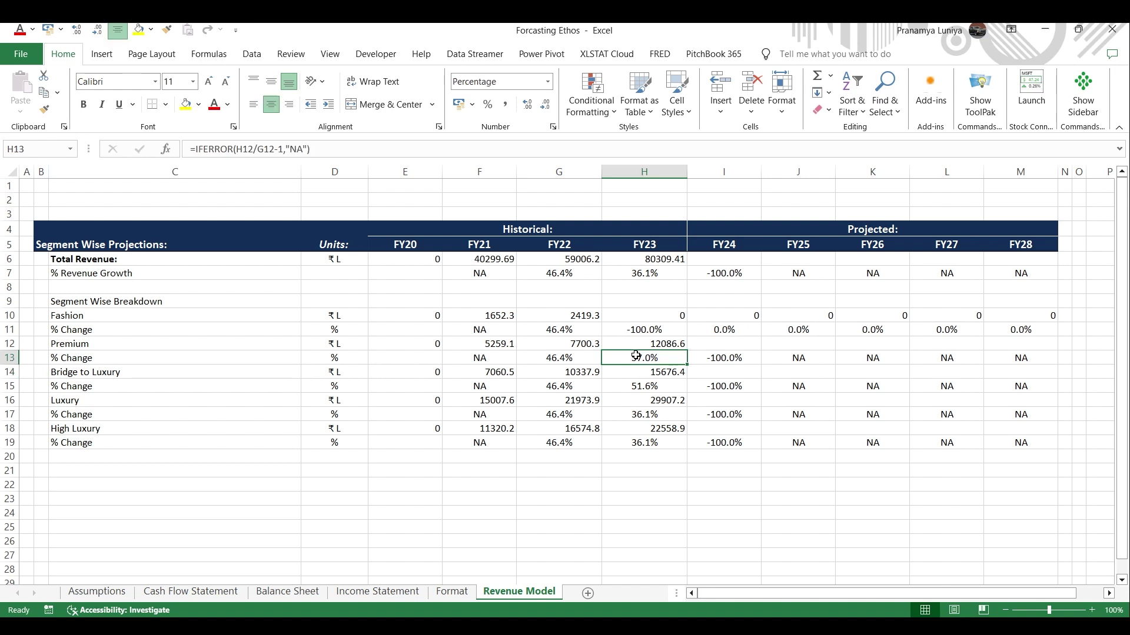
left_click(651, 389)
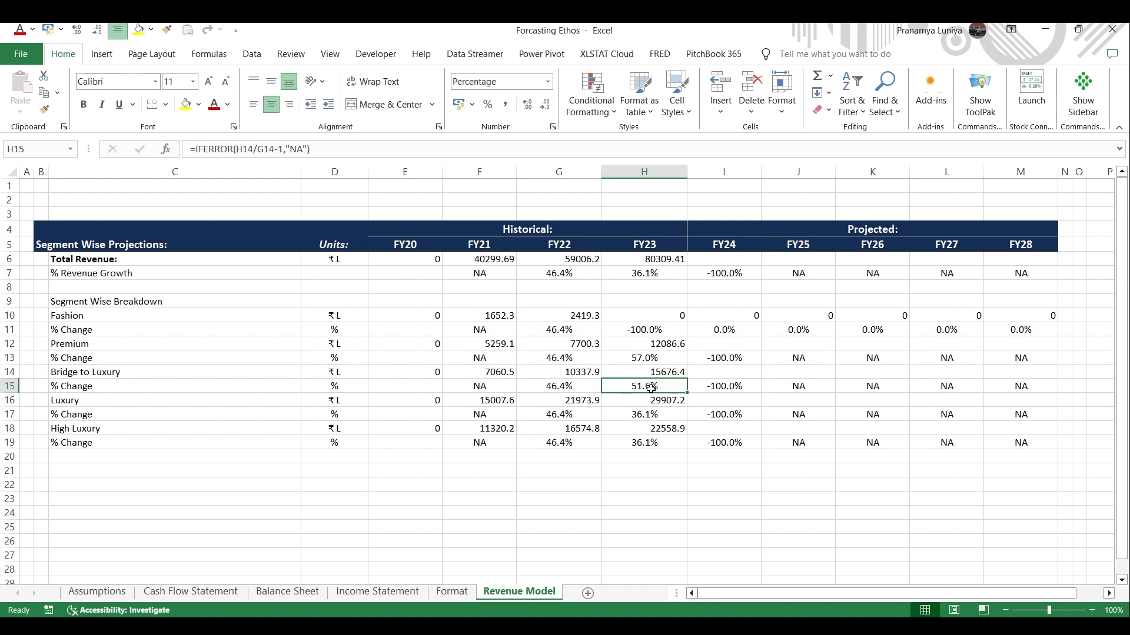
Step: Examine the FY23 Fashion revenue formula in H10 and the FY23 growth of Luxury in H17 and High Luxury in H19
left_click(646, 317)
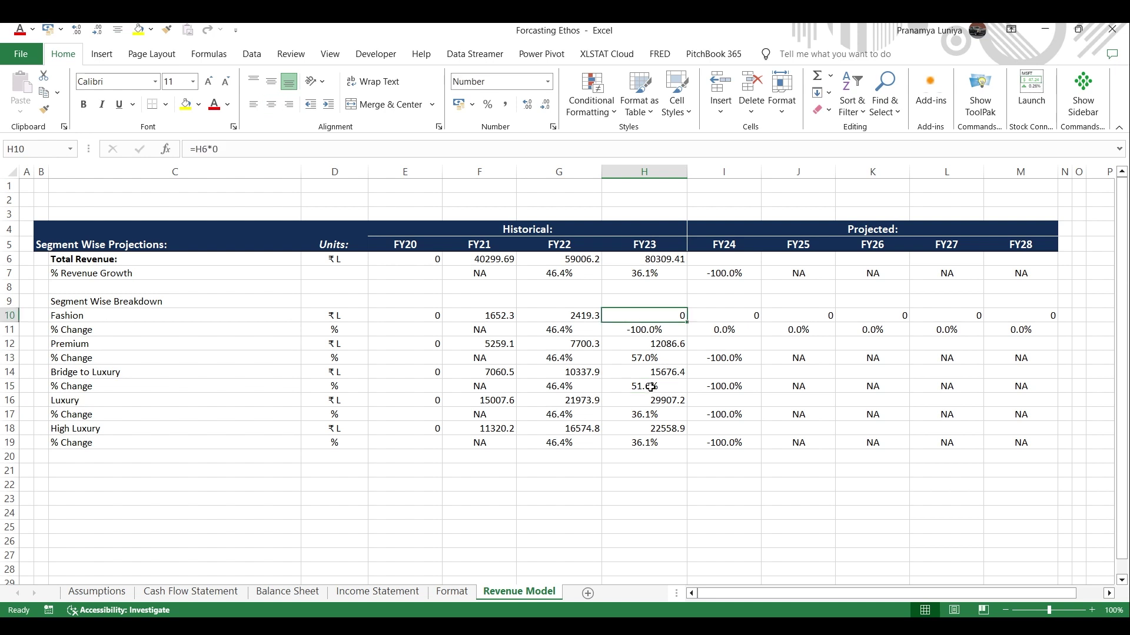
left_click(646, 413)
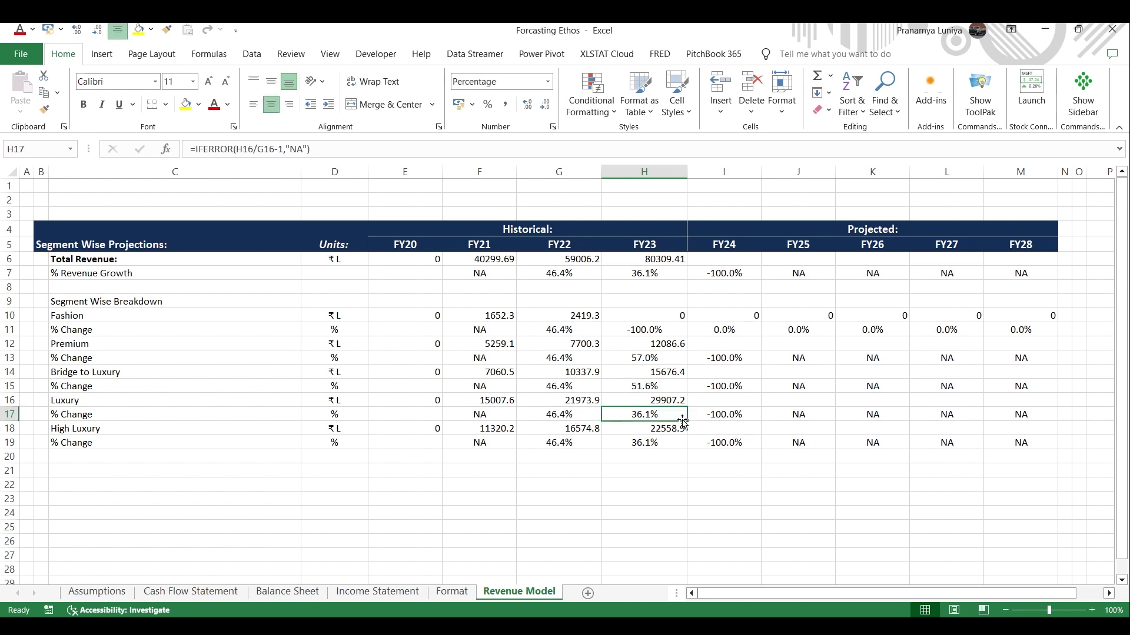
left_click(653, 442)
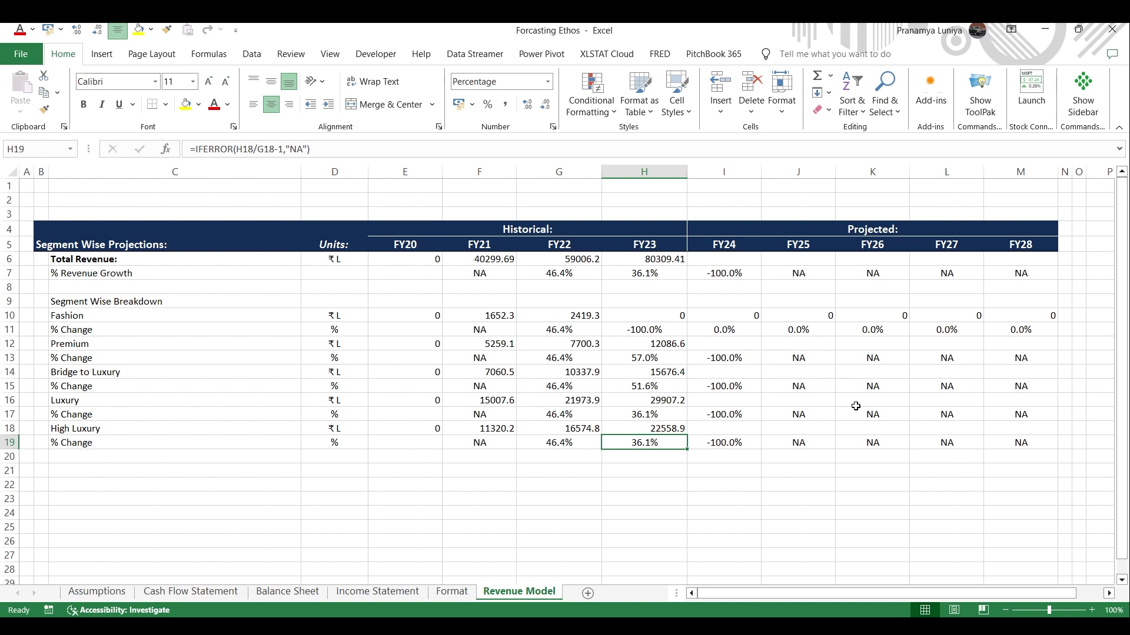
Step: Set the FY24 % change to 60% for Premium in I13 and 55% for Bridge to Luxury in I15
left_click(735, 360)
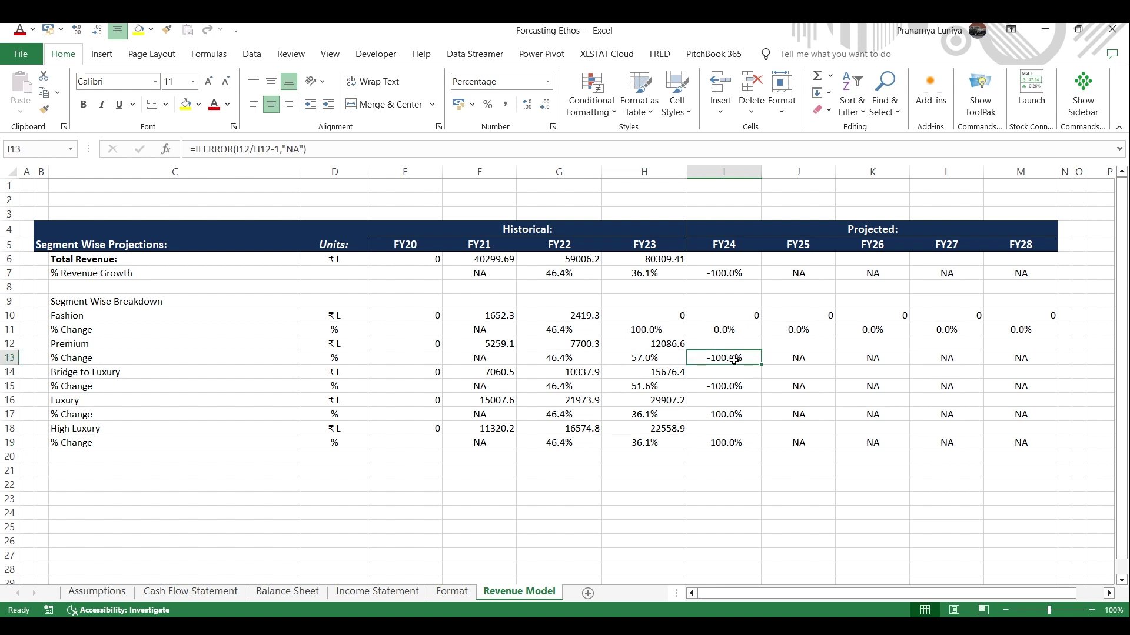
type("60")
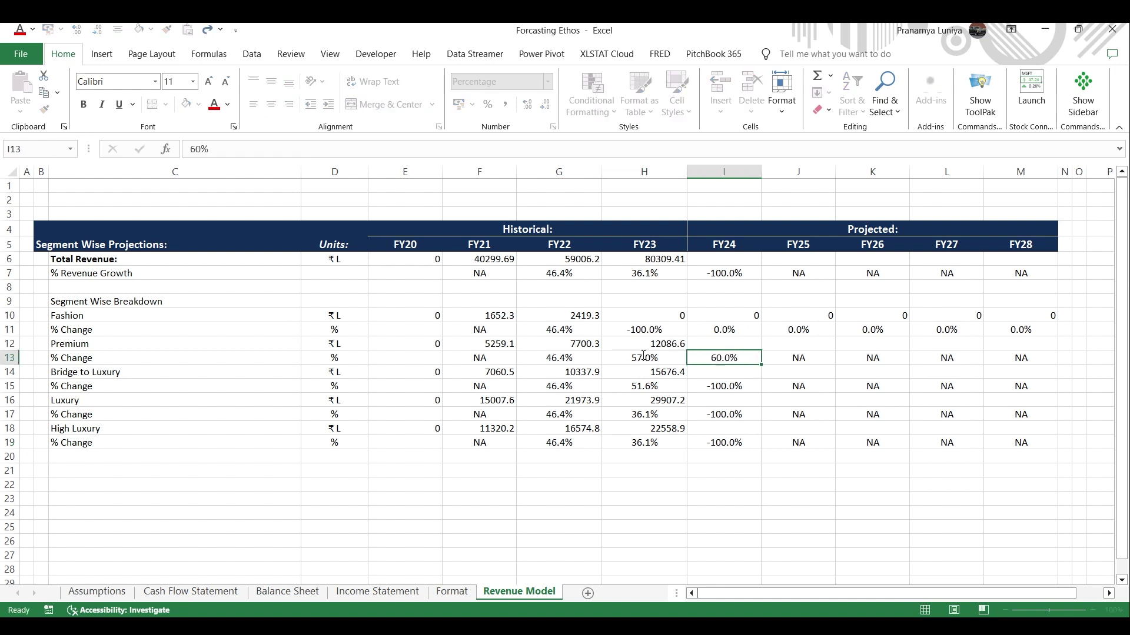
key("ctrl+Return")
key("Down")
key("Down")
type("55")
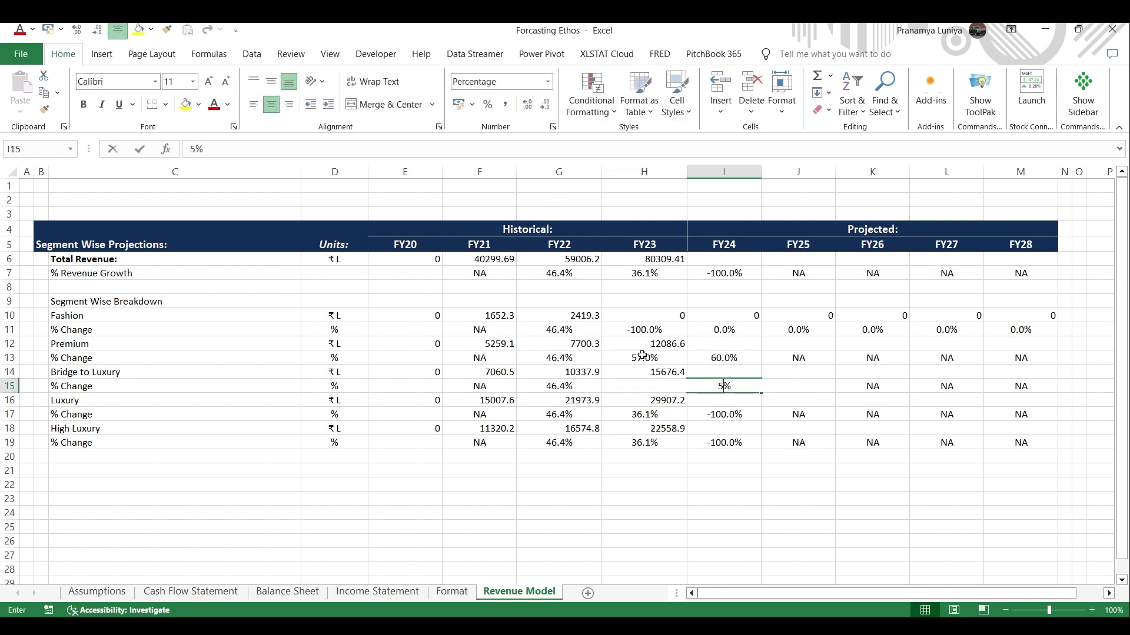
key("ctrl+Return")
Step: Set the FY25 % change to 60% for Premium in J13 and 55% for Bridge to Luxury in J15
key("Up")
key("Up")
key("Right")
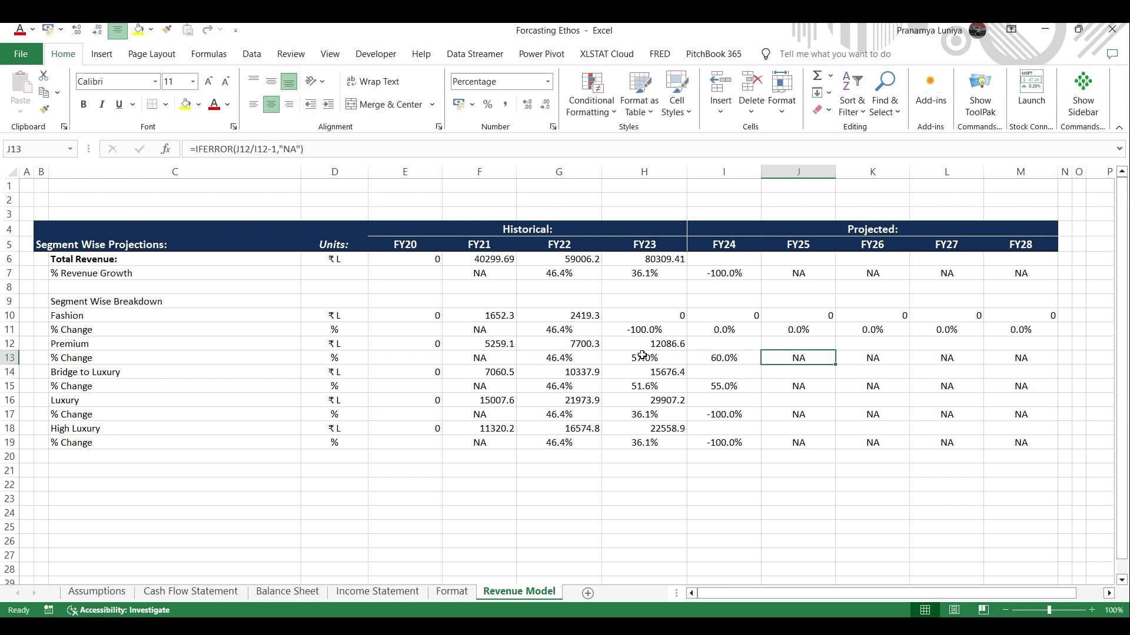
type("060")
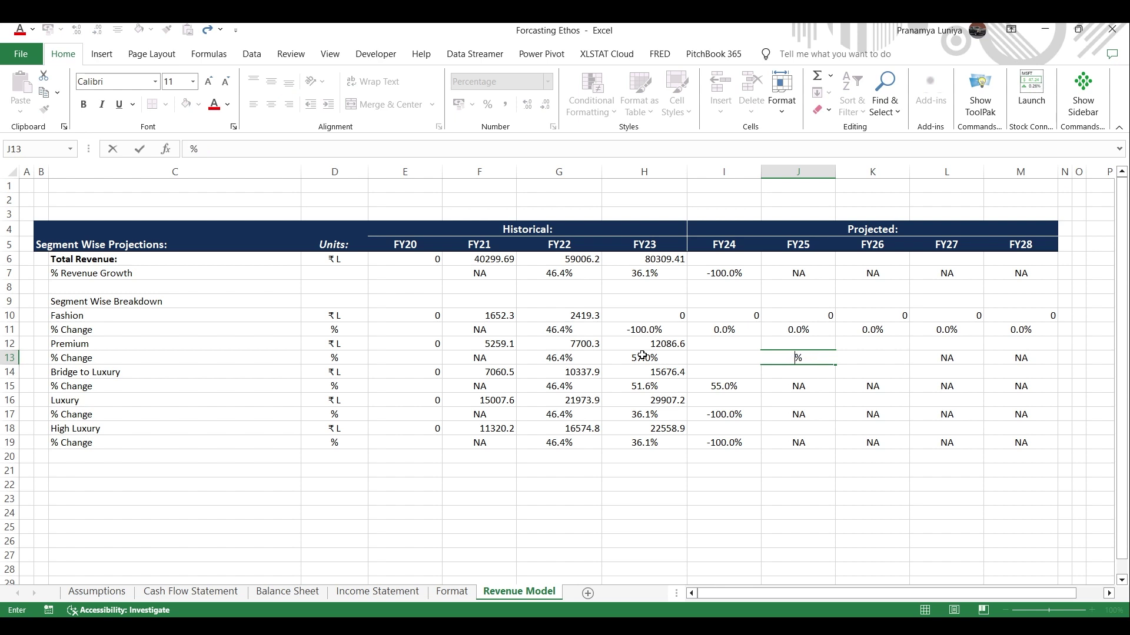
key("ctrl+Return")
key("Down")
key("Down")
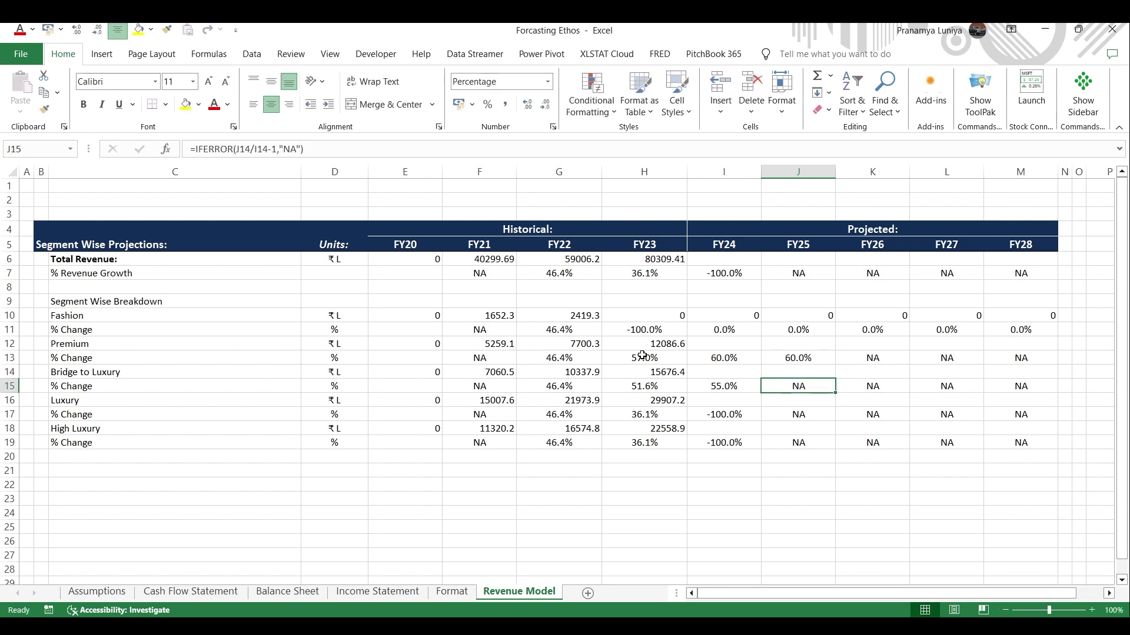
type("055")
key("ctrl+Return")
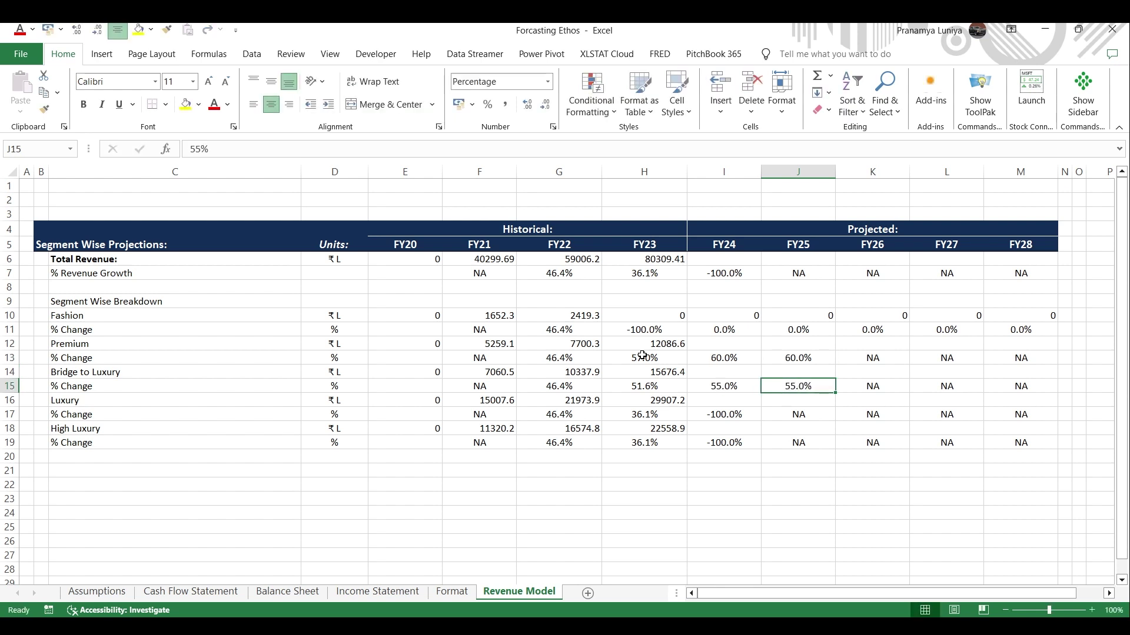
Step: Set Premium's % change to 55% for FY26 and FY27 in K13:L13 and 50% for FY28 in M13
key("Up")
key("Up")
key("Right")
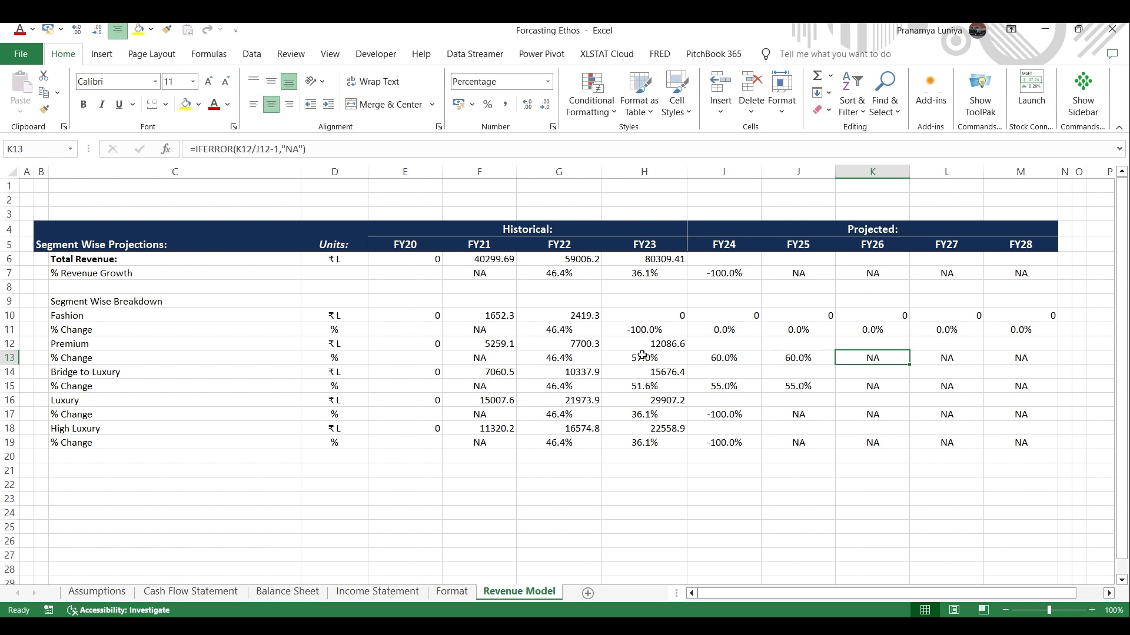
type("55")
key("ctrl+Return")
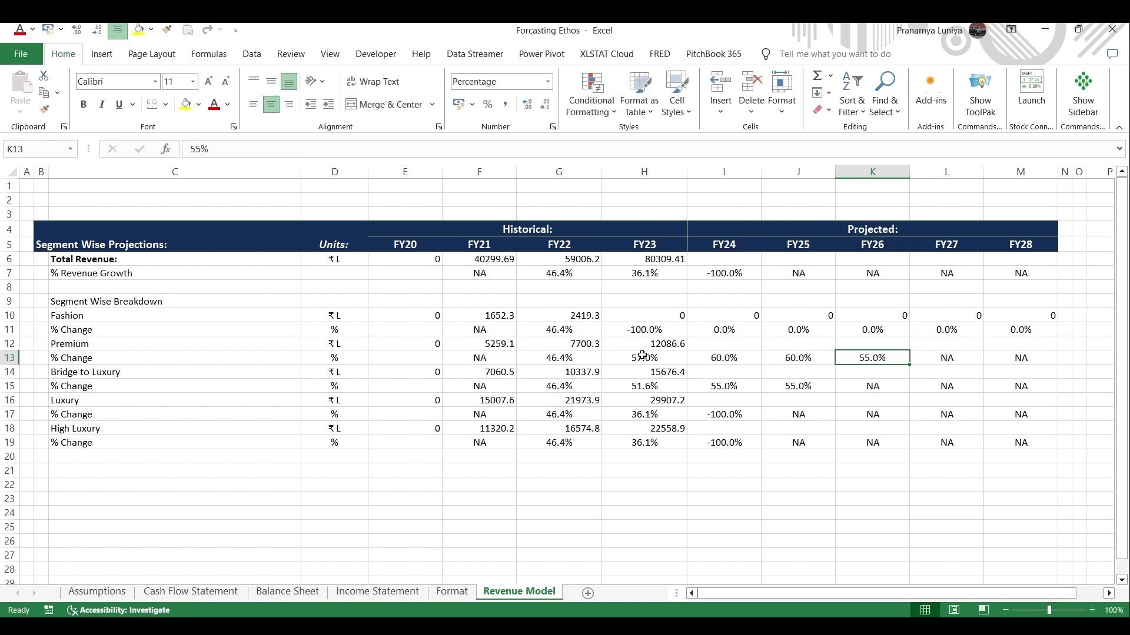
key("Right")
type("55")
key("ctrl+Return")
key("Right")
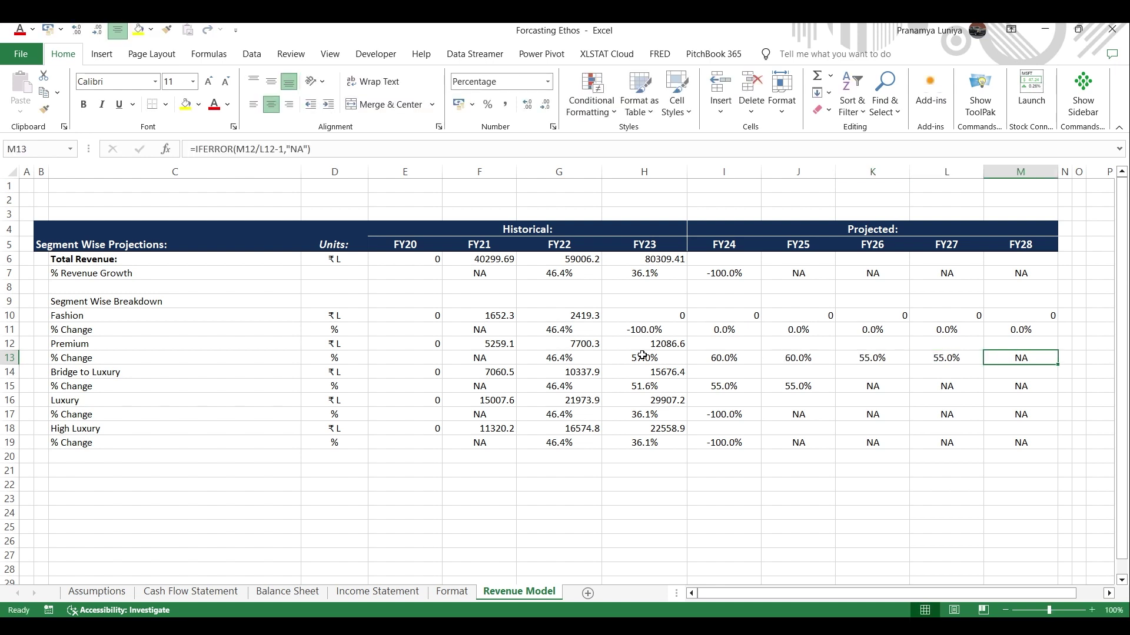
type("50")
key("ctrl+Return")
Step: Set Bridge to Luxury's FY26 % change in K15 to 50%
key("Left")
key("Left")
key("Down")
key("Down")
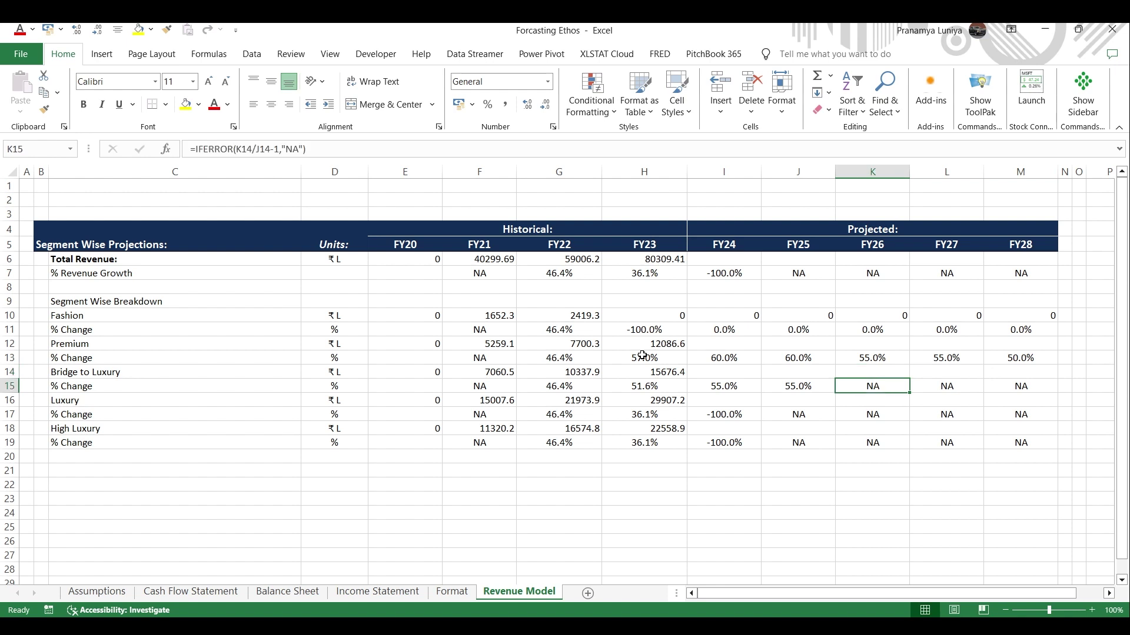
type("50")
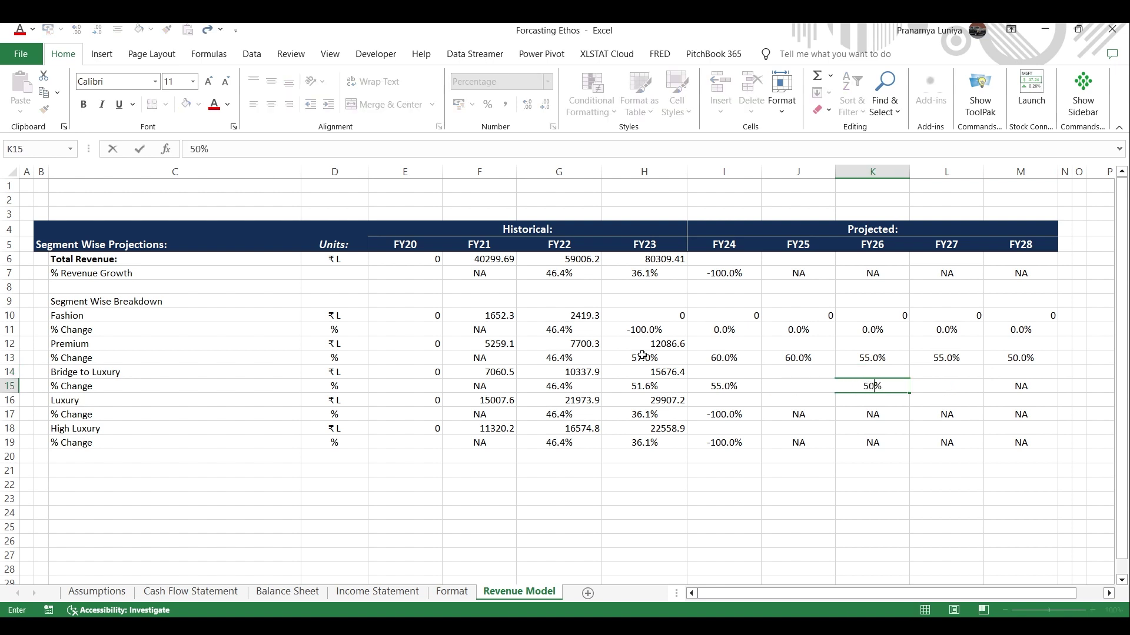
key("ctrl+Return")
Step: Set Bridge to Luxury's FY27 % change in L15 to 40%
key("Right")
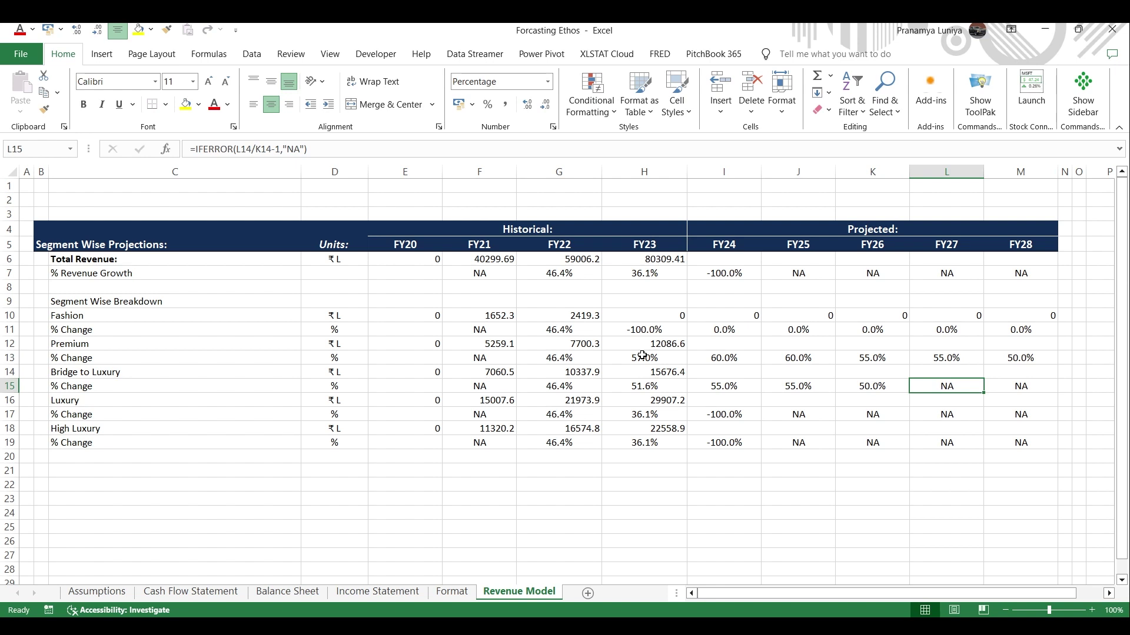
type("40")
key("ctrl+Return")
key("Right")
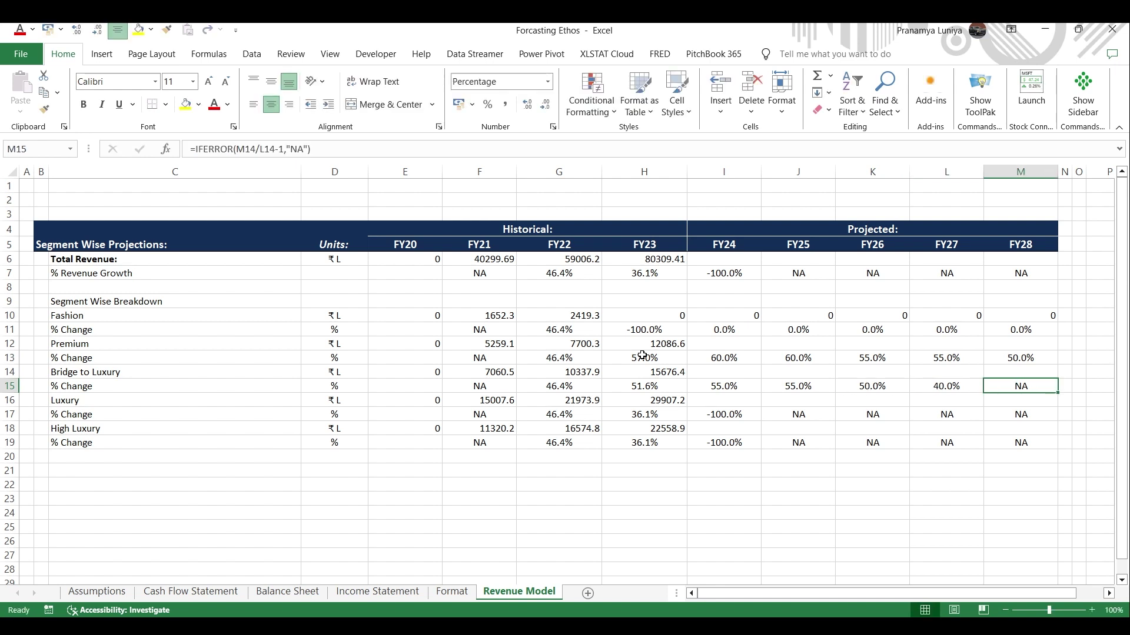
Step: Set Bridge to Luxury's % change to 50% for FY27 in L15 and 48% for FY28 in M15
key("Left")
type("50")
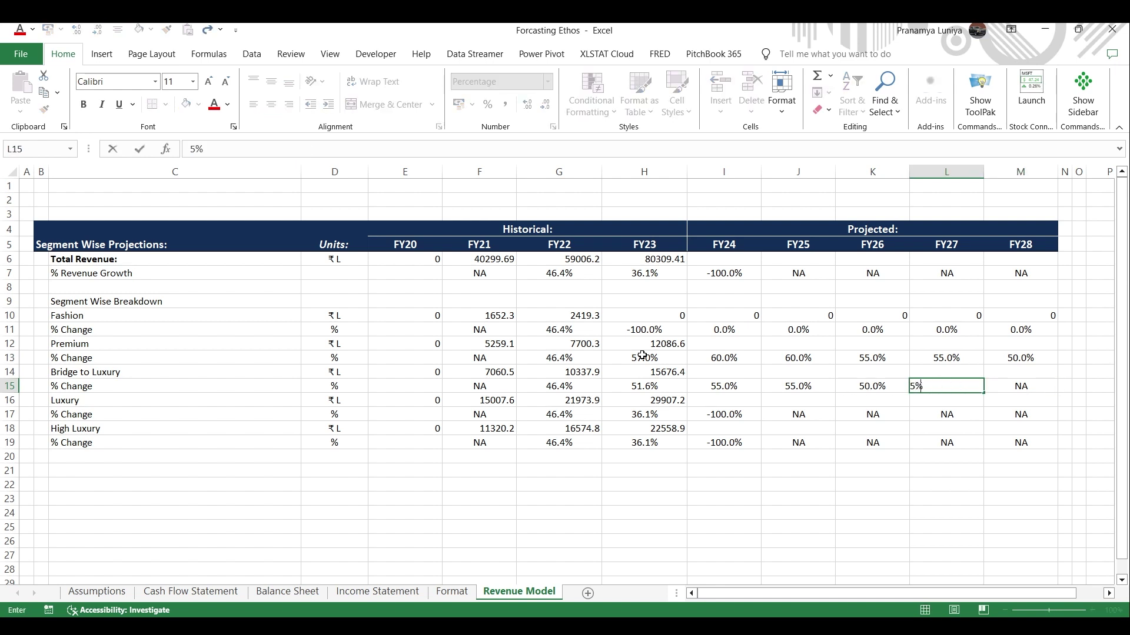
key("ctrl+Return")
key("Right")
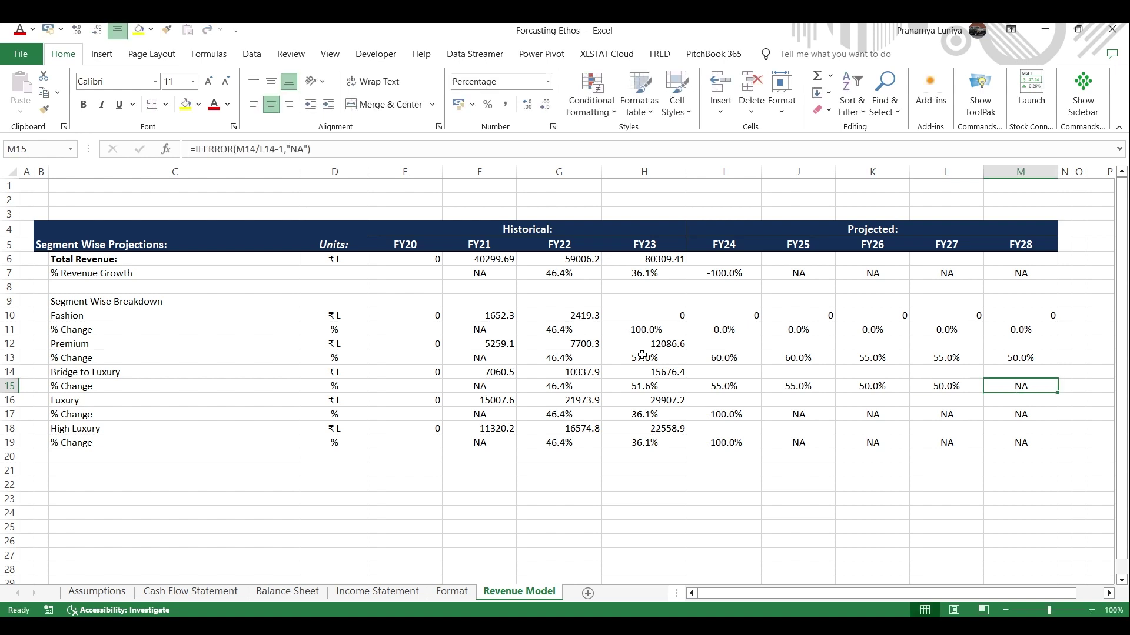
type("48")
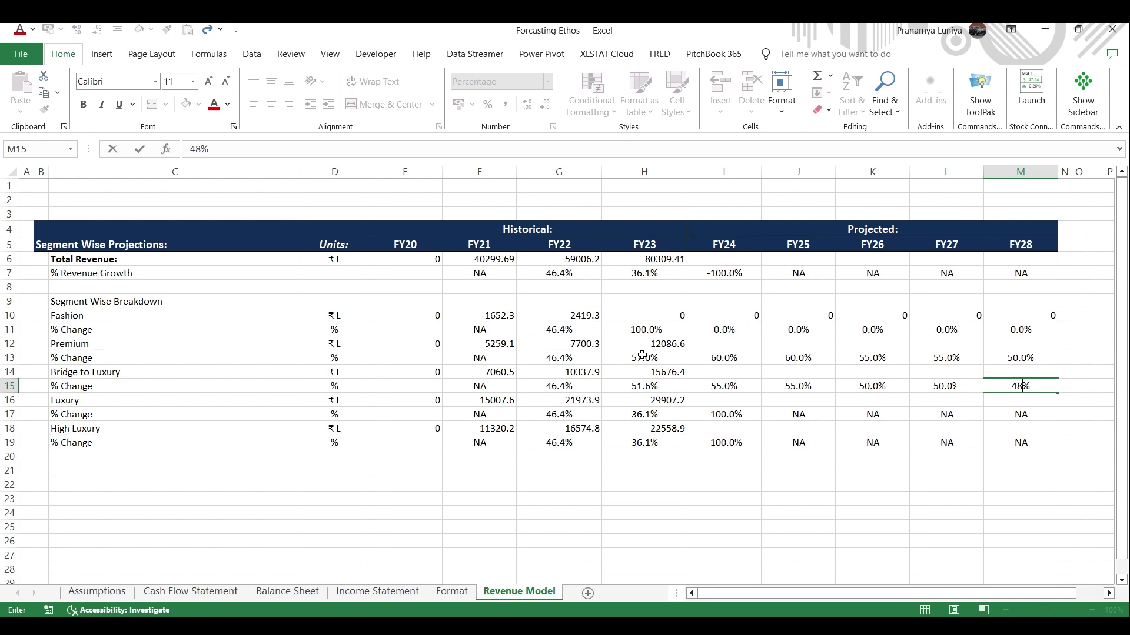
key("ctrl+Return")
Step: Set the FY24 % change to 35% for both Luxury in I17 and High Luxury in I19
key("Left")
key("Left")
key("Left")
key("Left")
key("Left")
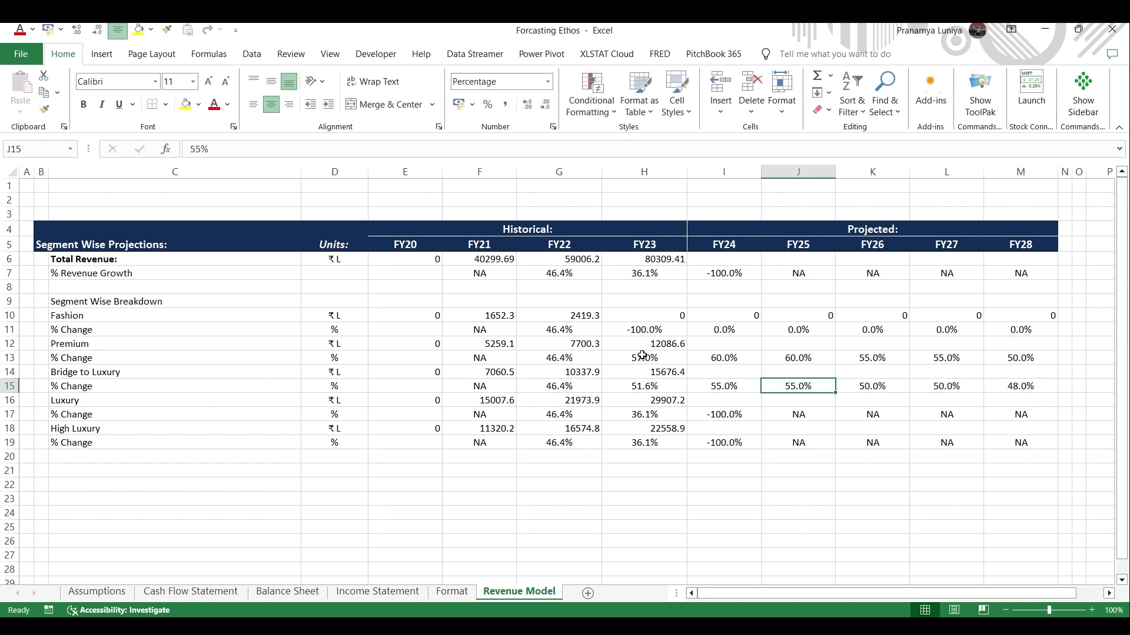
key("Down")
key("Right")
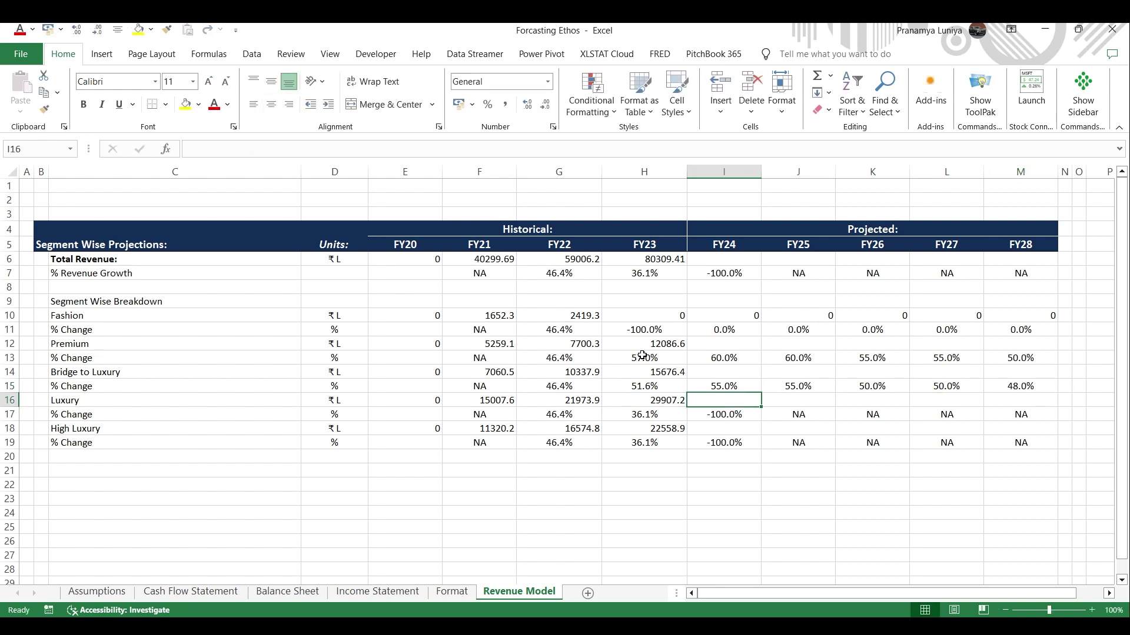
key("Down")
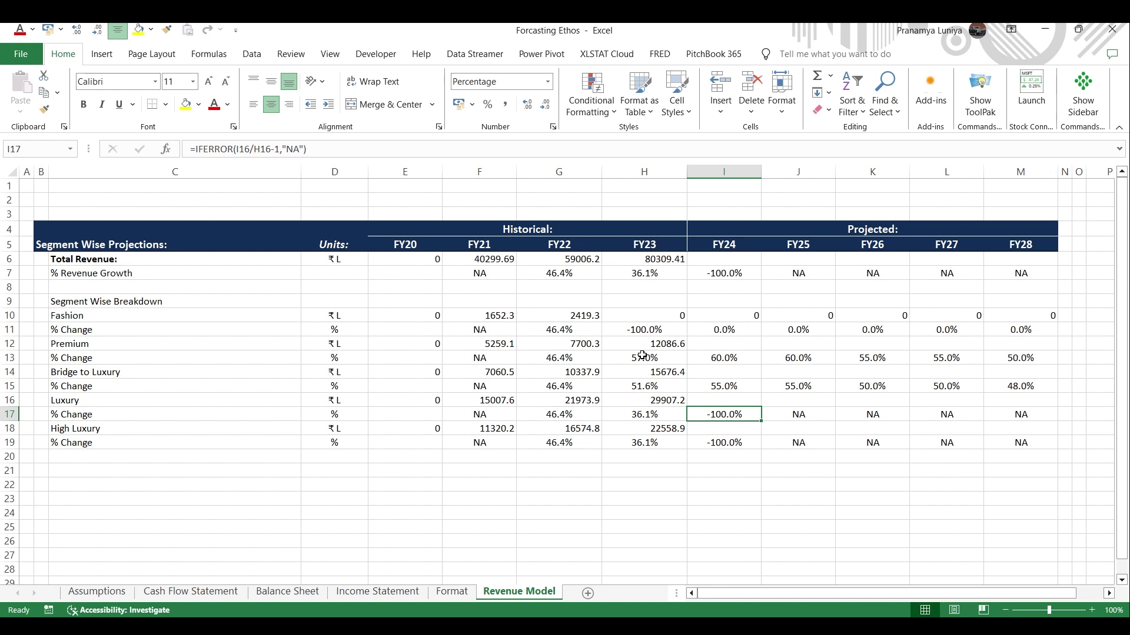
type("35")
key("Return")
key("Down")
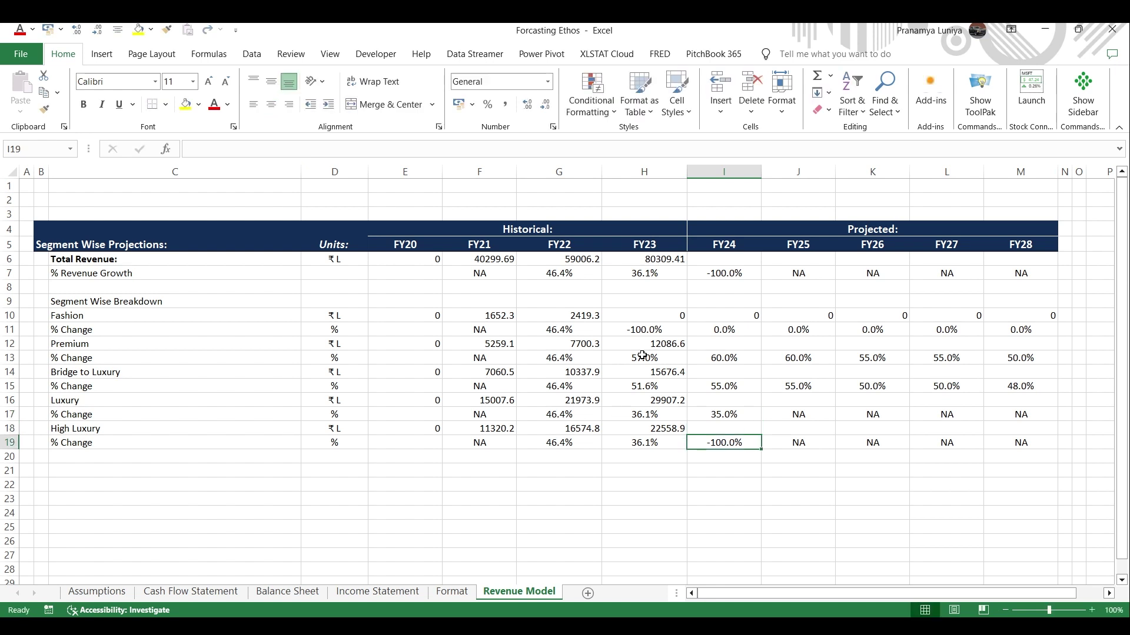
type("35")
key("Tab")
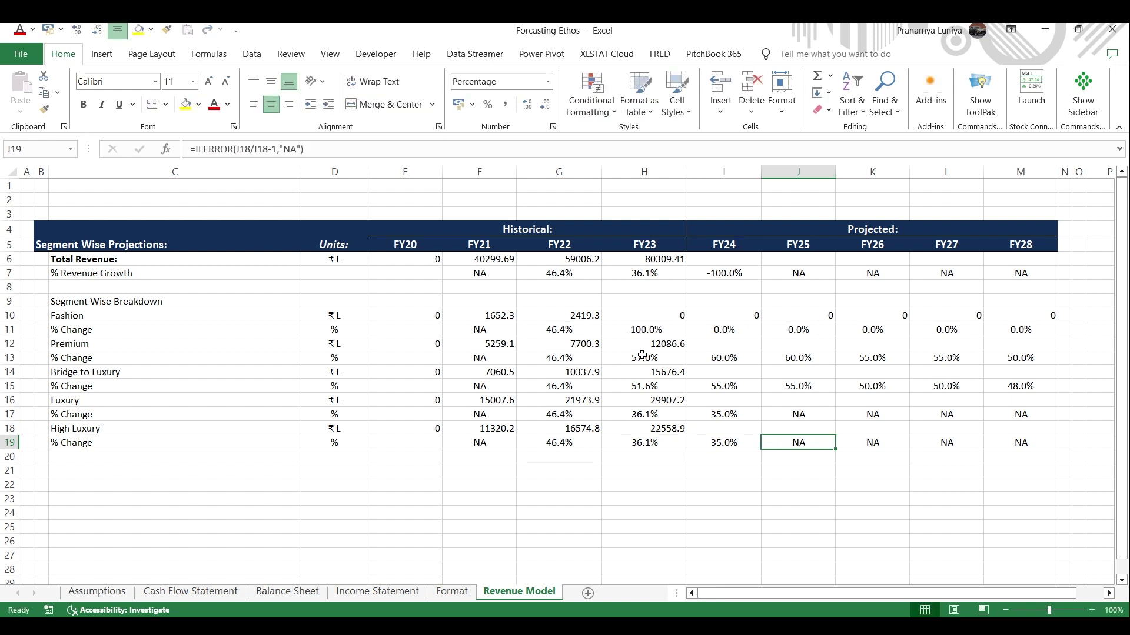
Step: Set the FY25 % change to 35% for both Luxury in J17 and High Luxury in J19
key("Up")
key("Up")
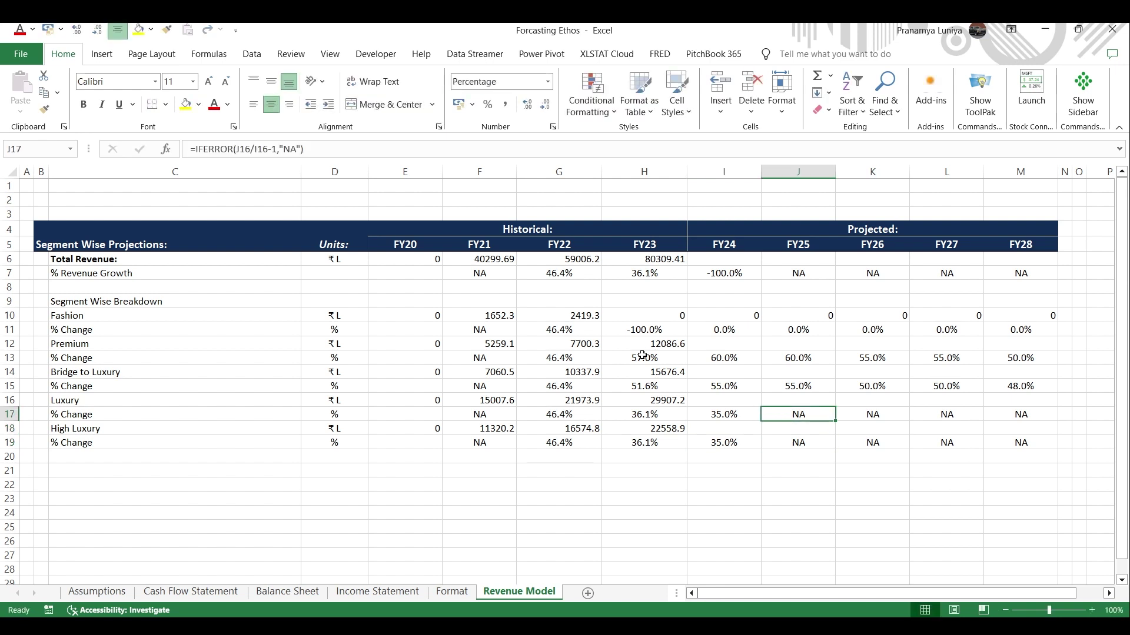
type("35")
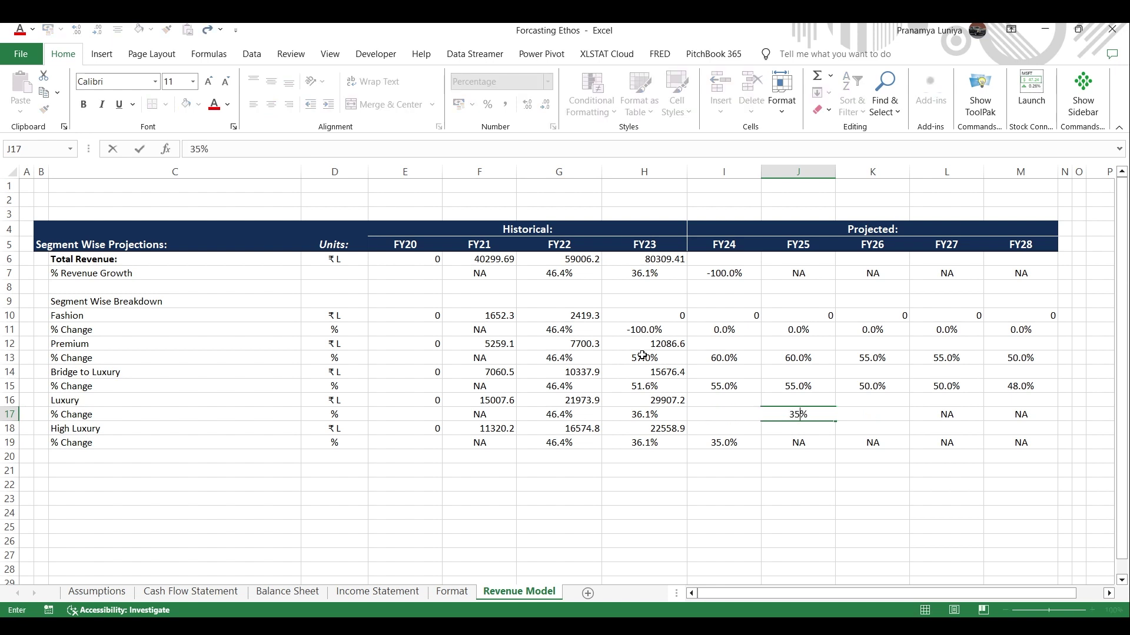
key("Return")
type("3")
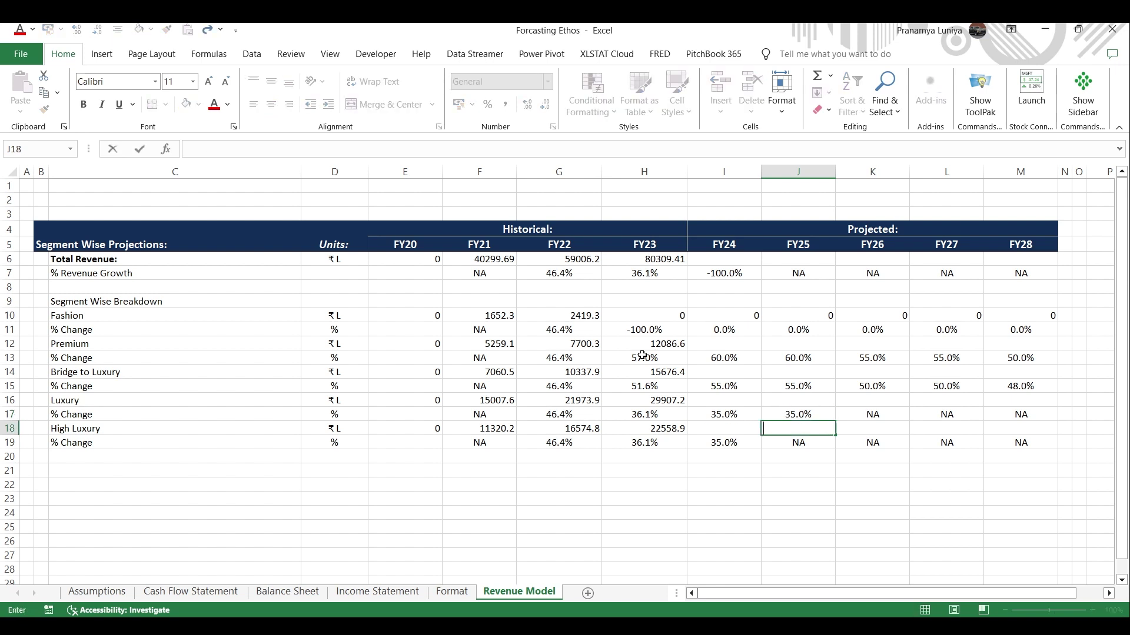
key("Return")
type("35")
key("Tab")
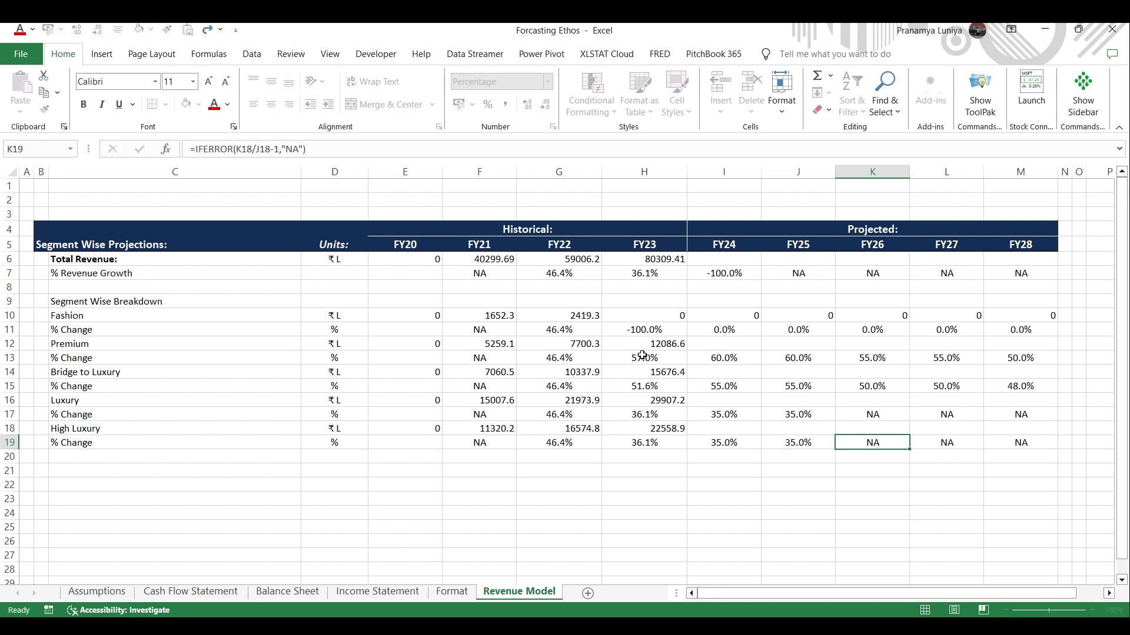
Step: Set the FY26 % change to 40% for both Luxury in K17 and High Luxury in K19
key("Up")
key("Up")
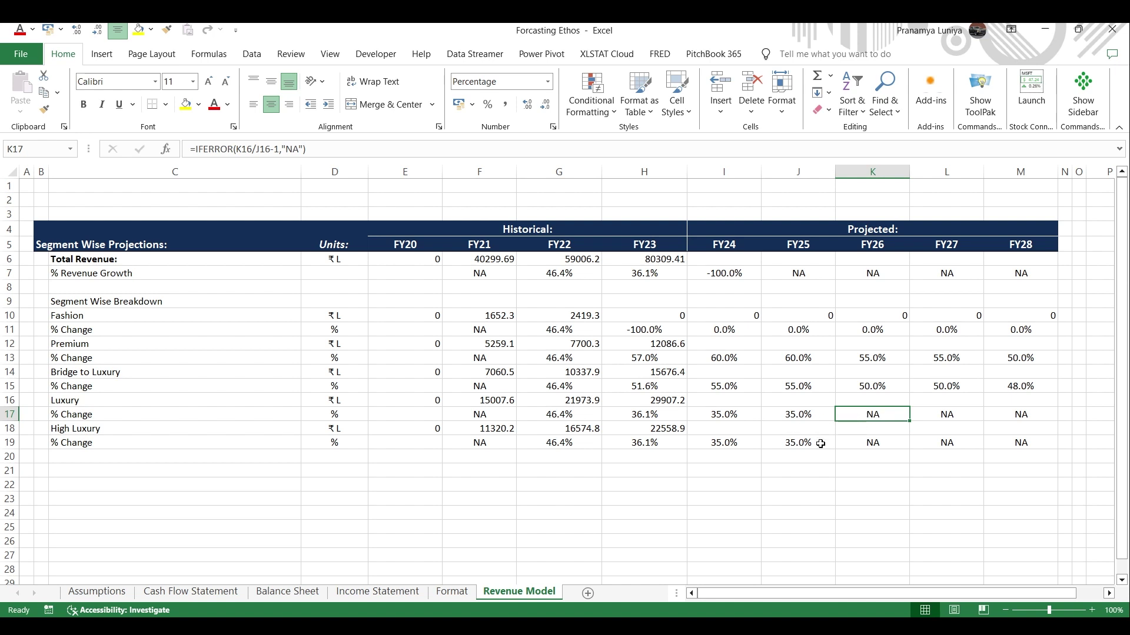
type("6")
key("BackSpace")
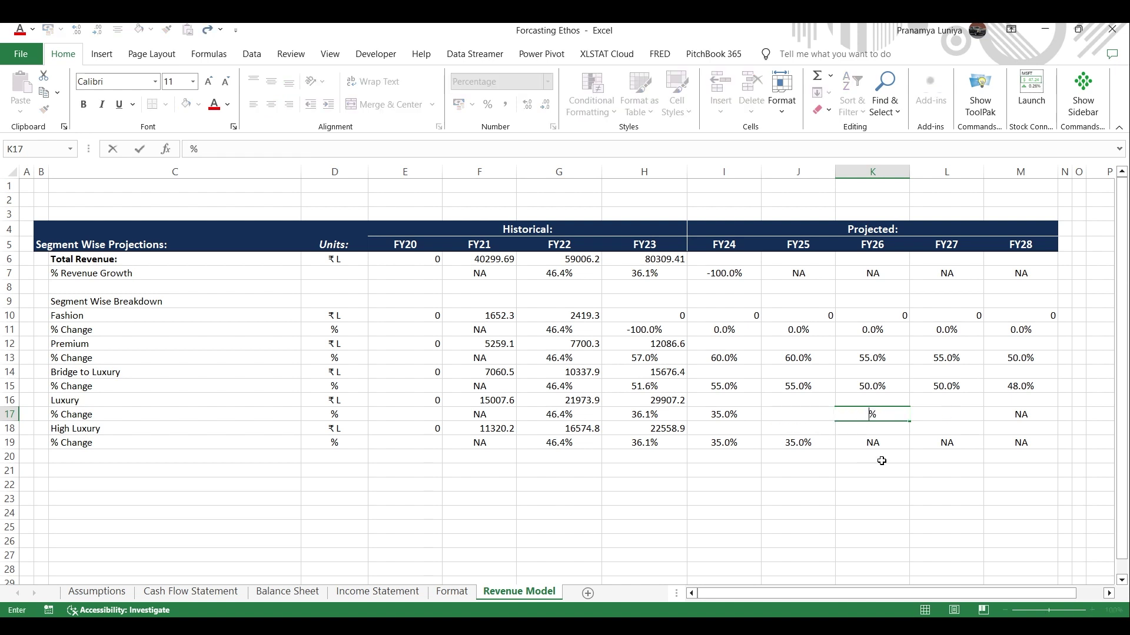
type("40")
key("Return")
key("Return")
type("40")
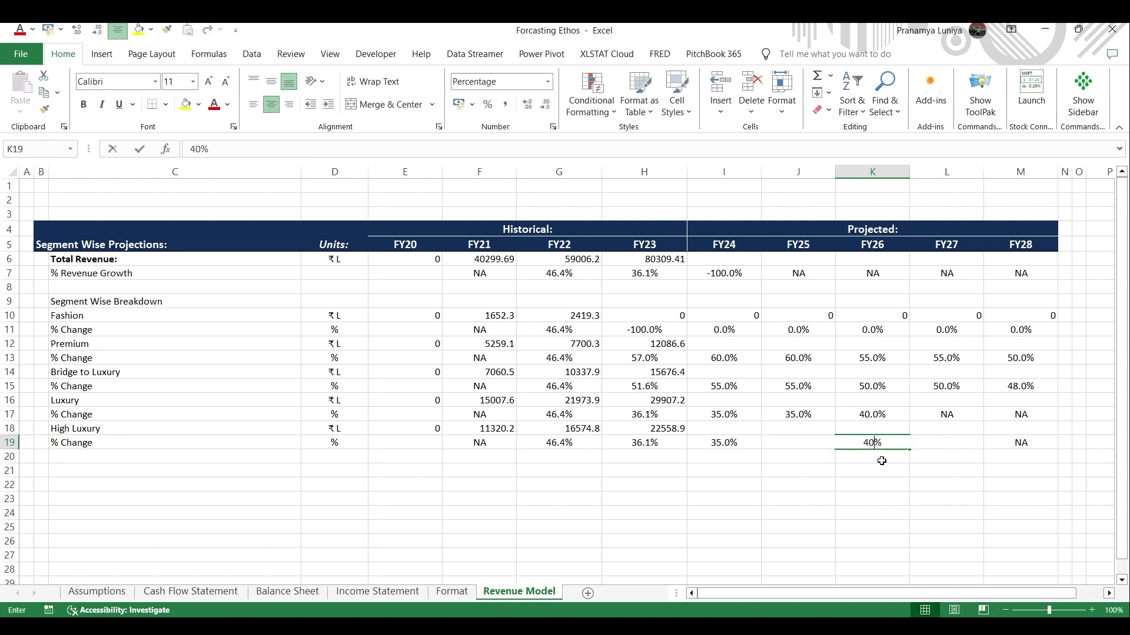
key("Tab")
Step: Set the FY27 % change to 40% for both Luxury in L17 and High Luxury in L19
key("Up")
key("Up")
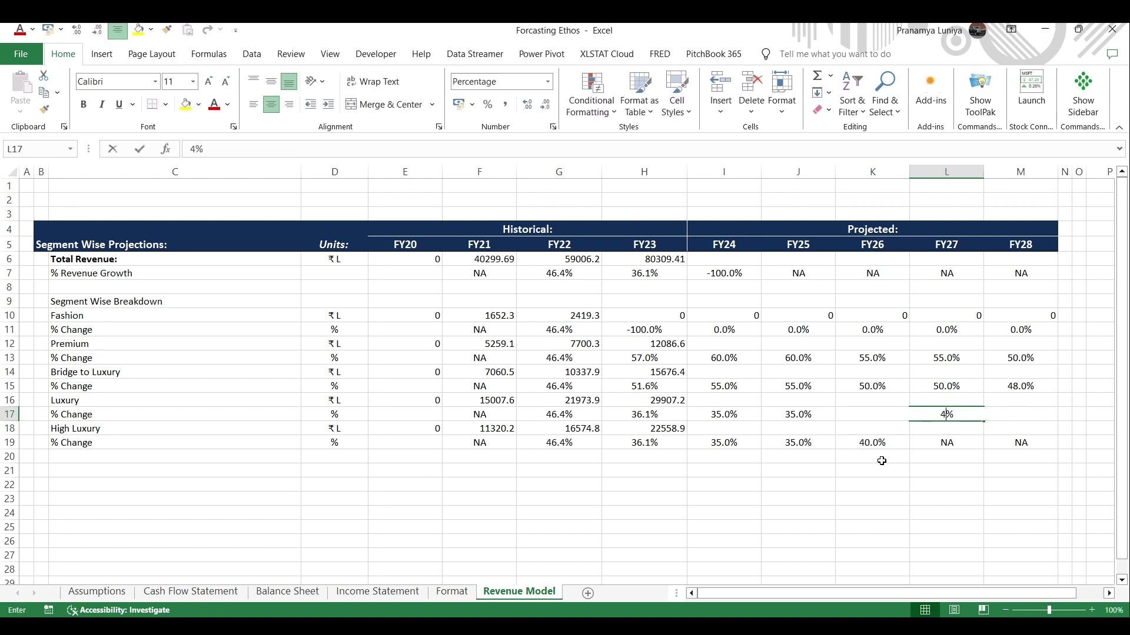
type("40")
key("Return")
key("Return")
type("40")
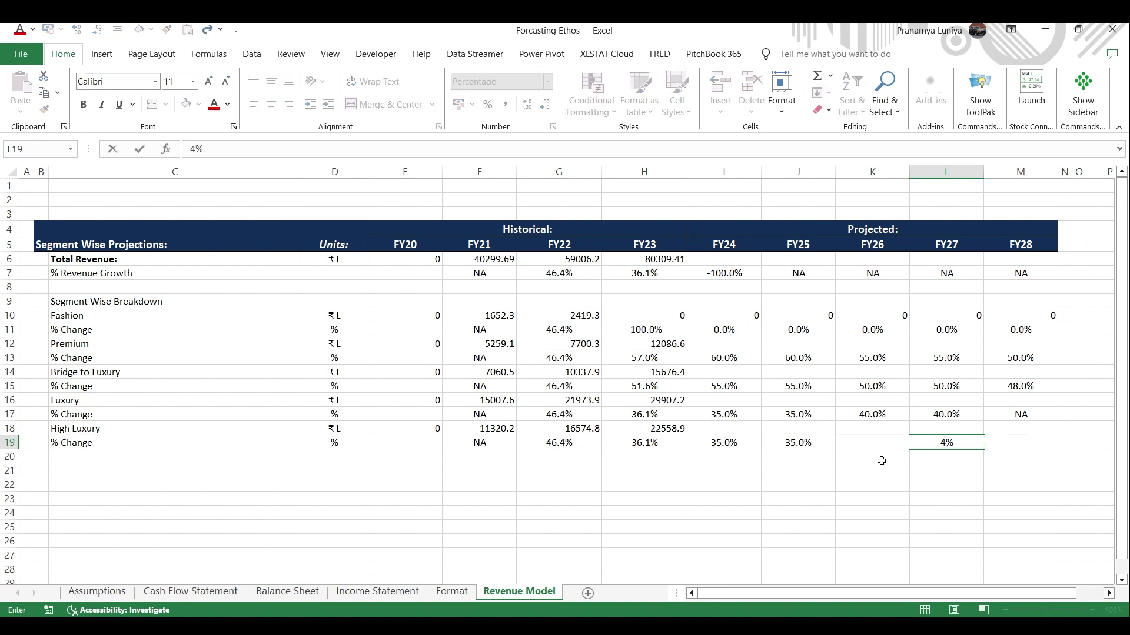
key("Tab")
key("Up")
key("Up")
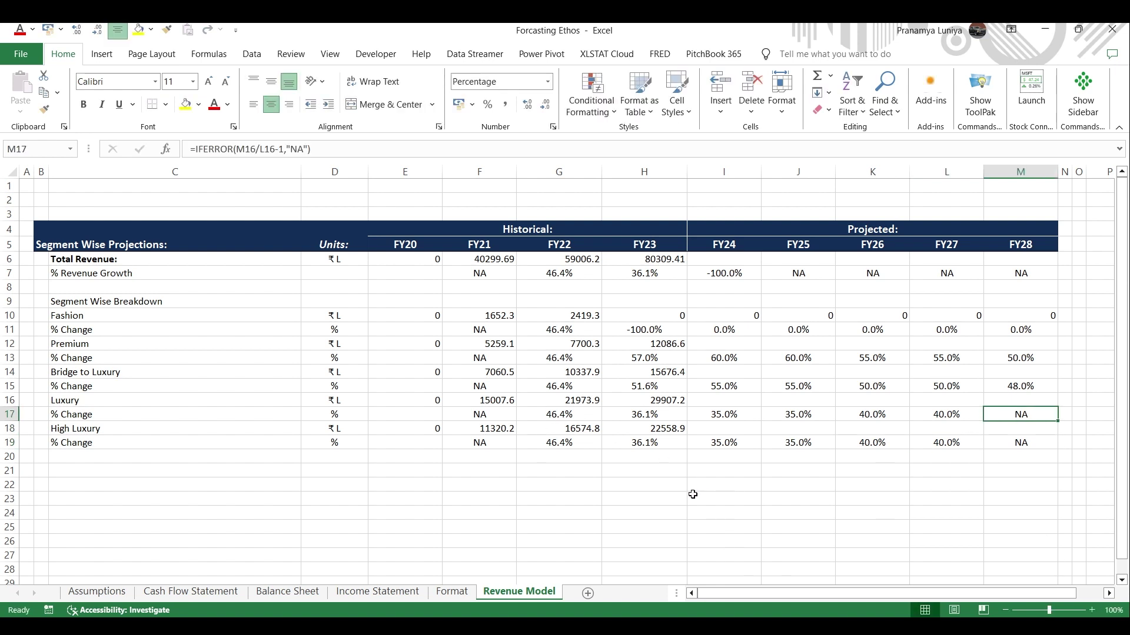
Step: Set the FY28 % change to 45% for both Luxury in M17 and High Luxury in M19
type("45")
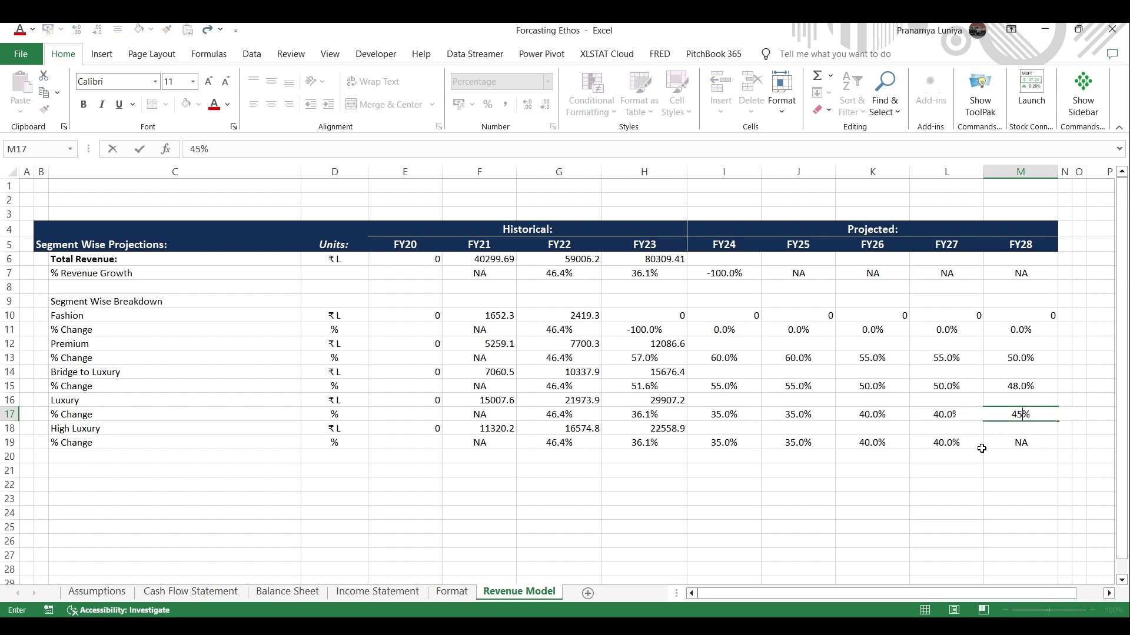
key("Down")
key("Down")
key("F2")
key("Escape")
type("45")
key("Return")
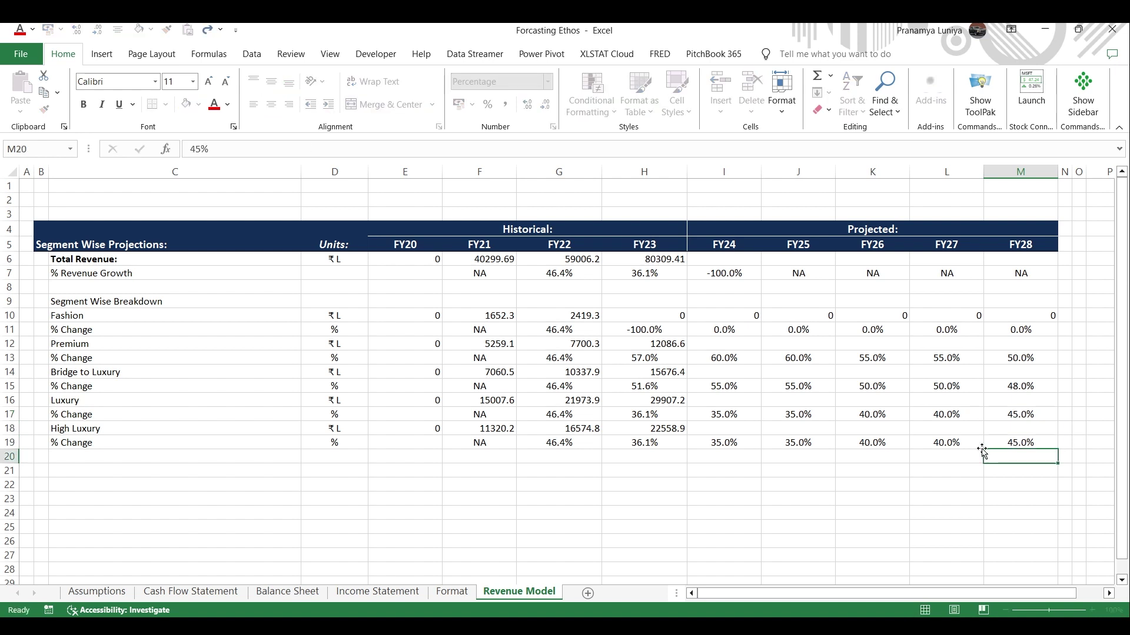
Step: Copy the Fashion FY24 revenue formula from I10 to the Premium row in I12
left_click(744, 312)
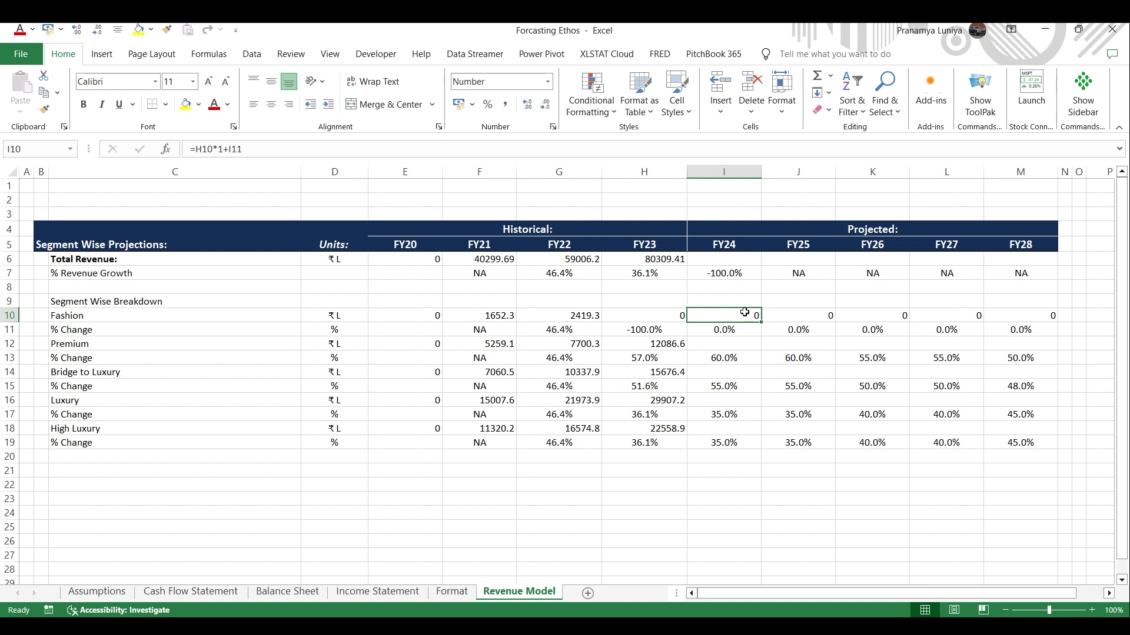
key("ctrl+c")
key("Down")
key("Down")
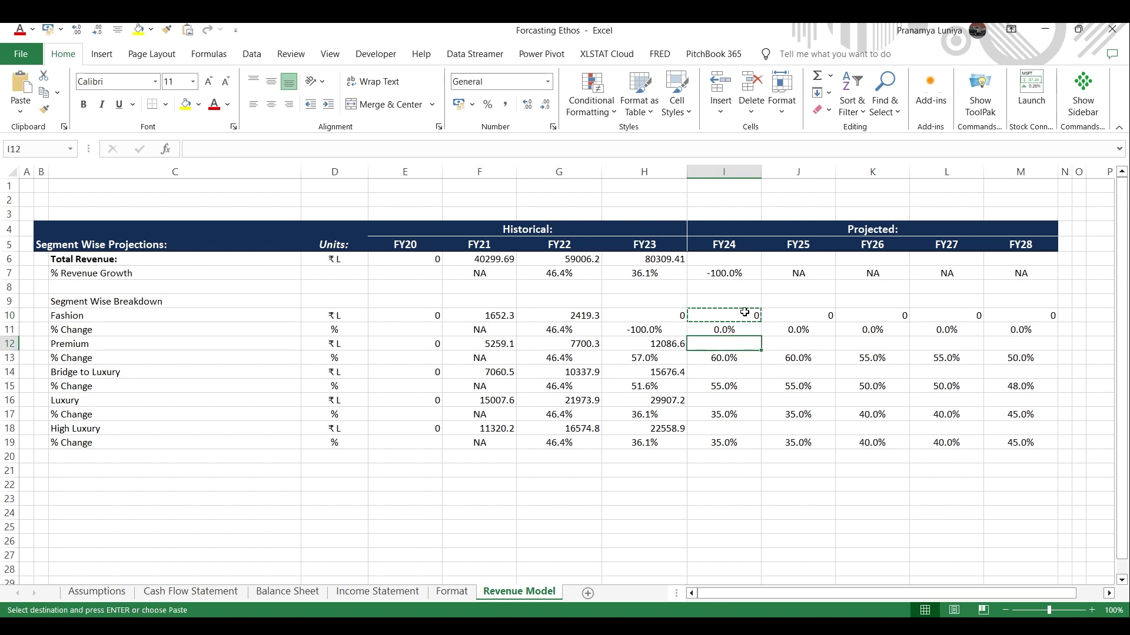
key("ctrl+v")
key("Up")
key("Up")
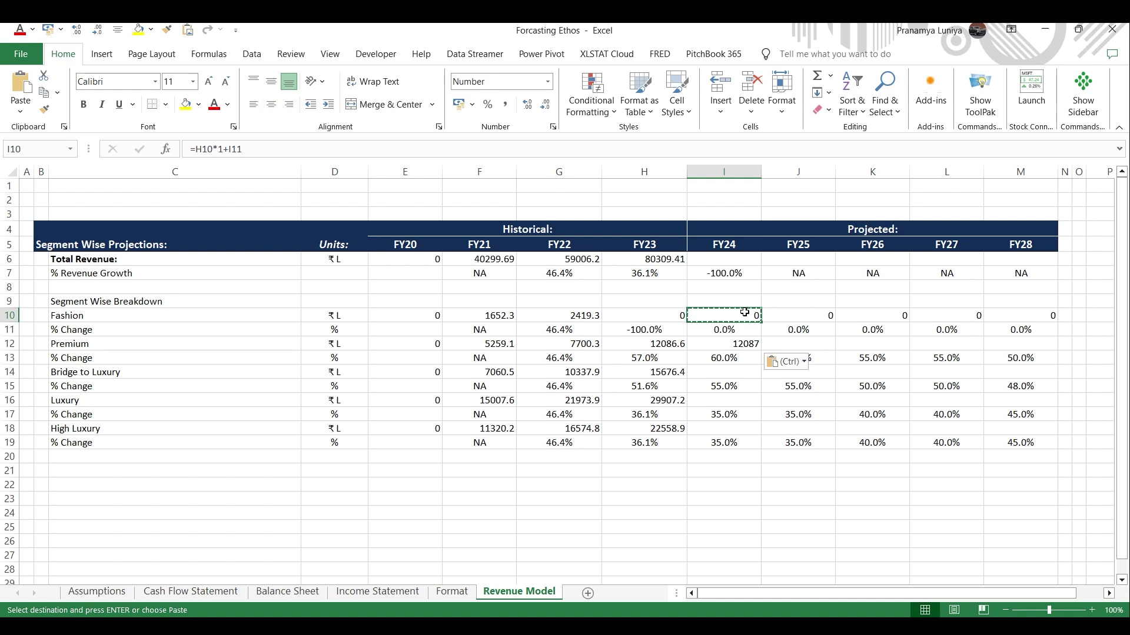
Step: Copy the Fashion FY24–FY28 revenue formulas in I10:M10 to the Premium row in I12:M12
key("shift+Right")
key("shift+Right")
key("shift+Right")
key("shift+Left")
key("shift+Left")
key("shift+Left")
key("shift+Right")
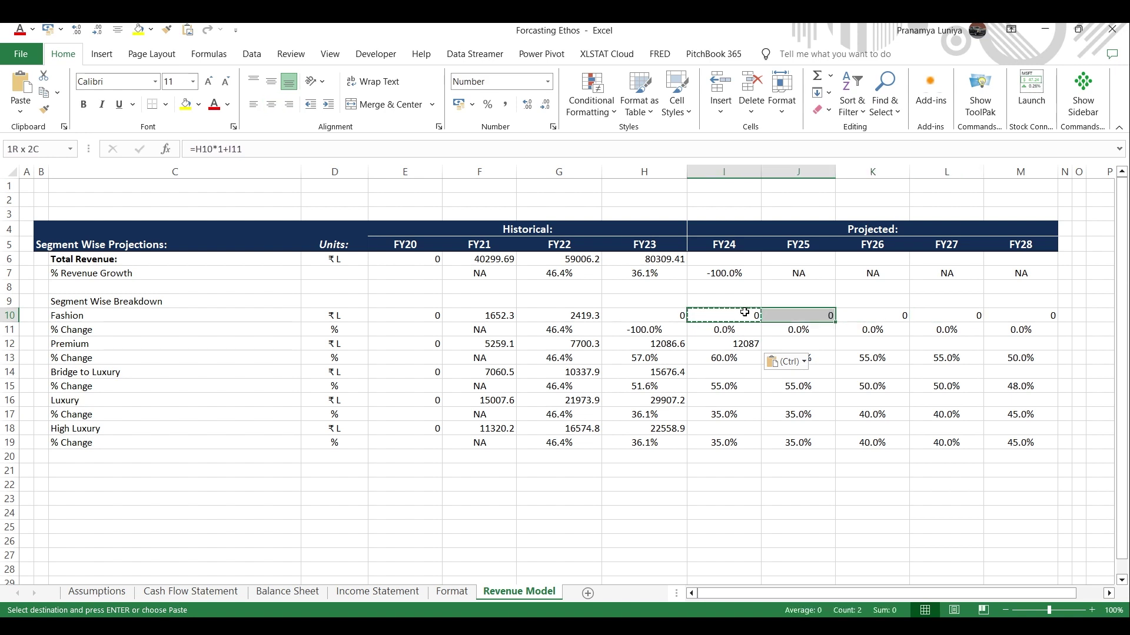
key("shift+Right")
key("shift+Right")
key("shift+Right")
key("ctrl+c")
key("Down")
key("Down")
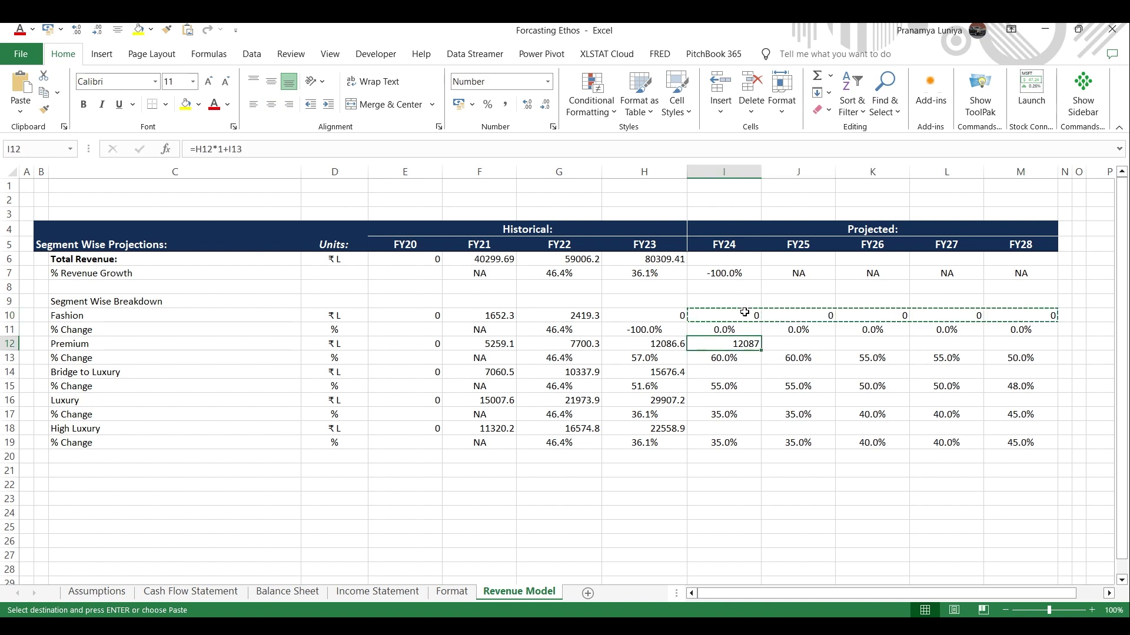
key("ctrl+v")
Step: Paste the copied Fashion formulas into the FY24–FY28 revenue cells of Bridge to Luxury, Luxury and High Luxury (rows 14, 16 and 18)
key("Down")
key("Down")
key("ctrl+v")
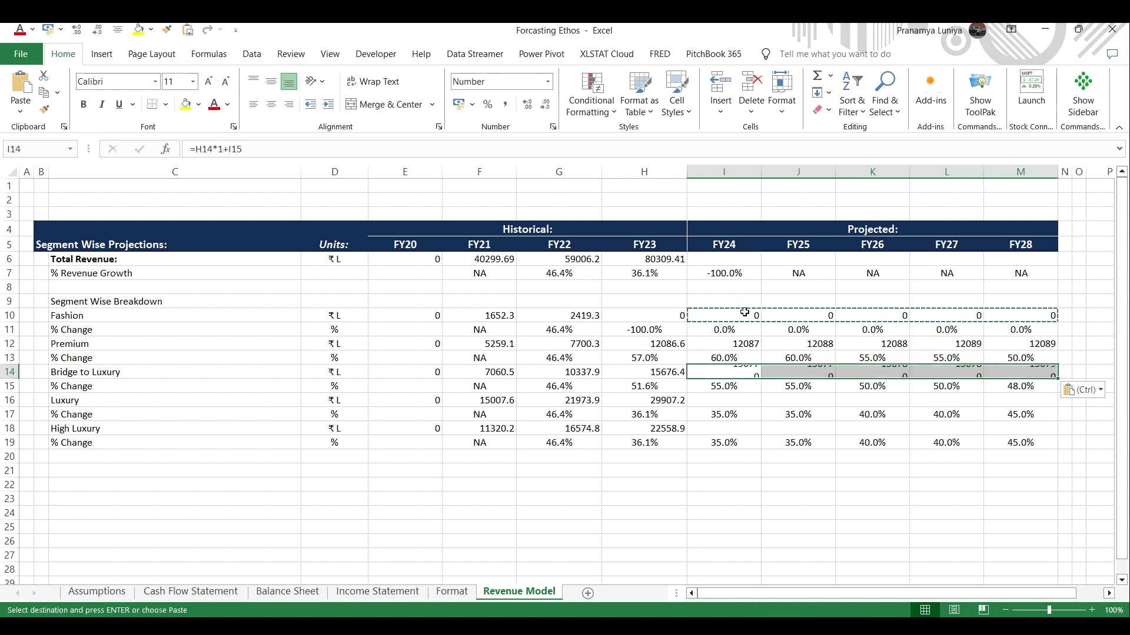
key("Down")
key("Down")
key("ctrl+v")
key("Down")
key("Down")
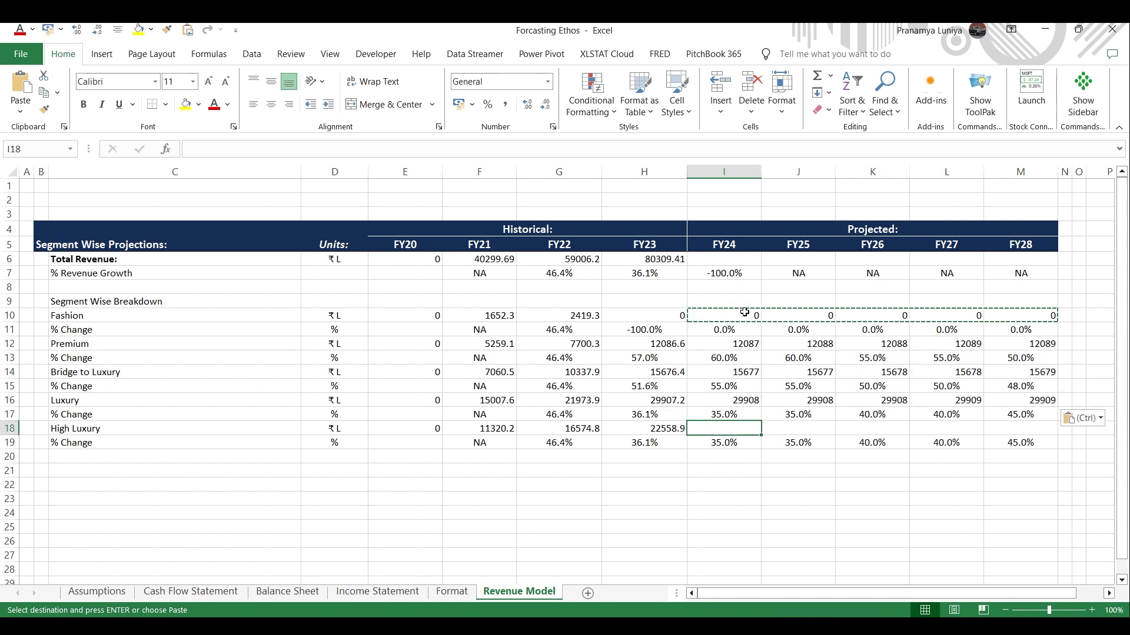
key("ctrl+v")
Step: Sum the five segments' FY24 revenues in Total Revenue cell I6 with the formula =I10+I12+I14+I16+I18
key("Up")
key("Up")
key("Up")
key("Up")
key("Up")
key("Up")
key("Up")
key("Up")
key("Up")
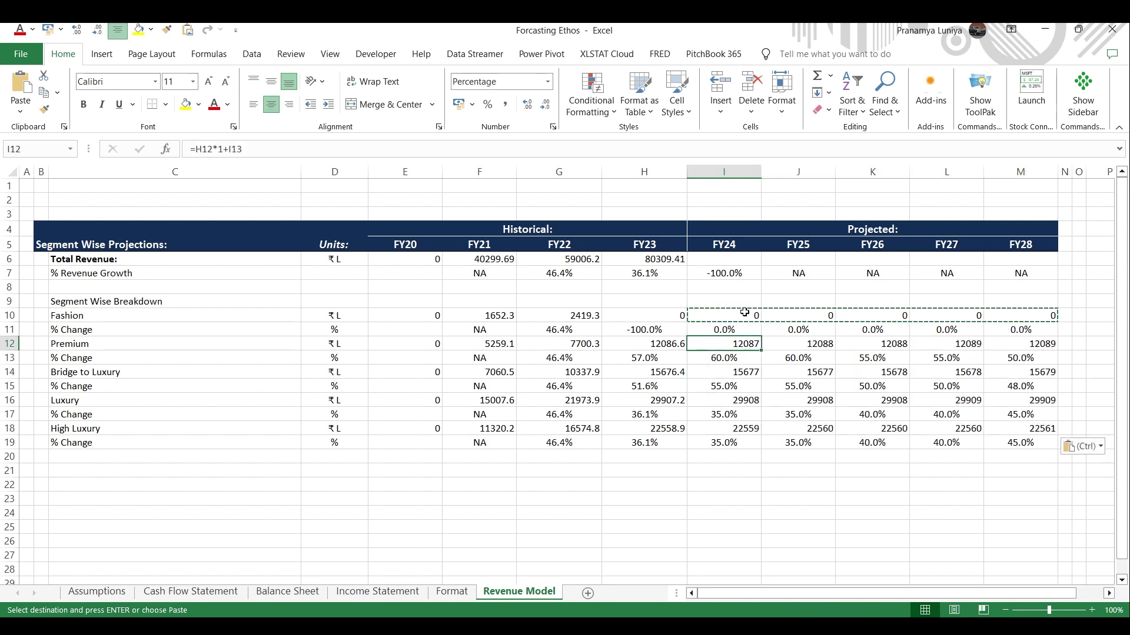
key("Up")
key("Up")
key("Up")
type("=")
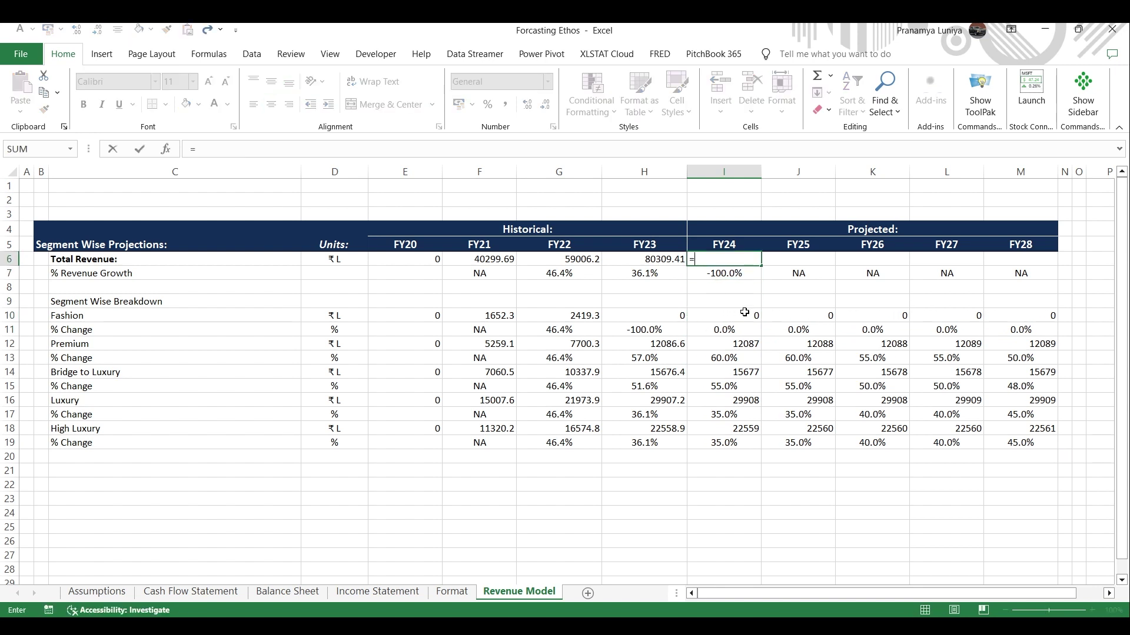
key("Down")
key("Down")
key("Down")
key("Down")
type("+")
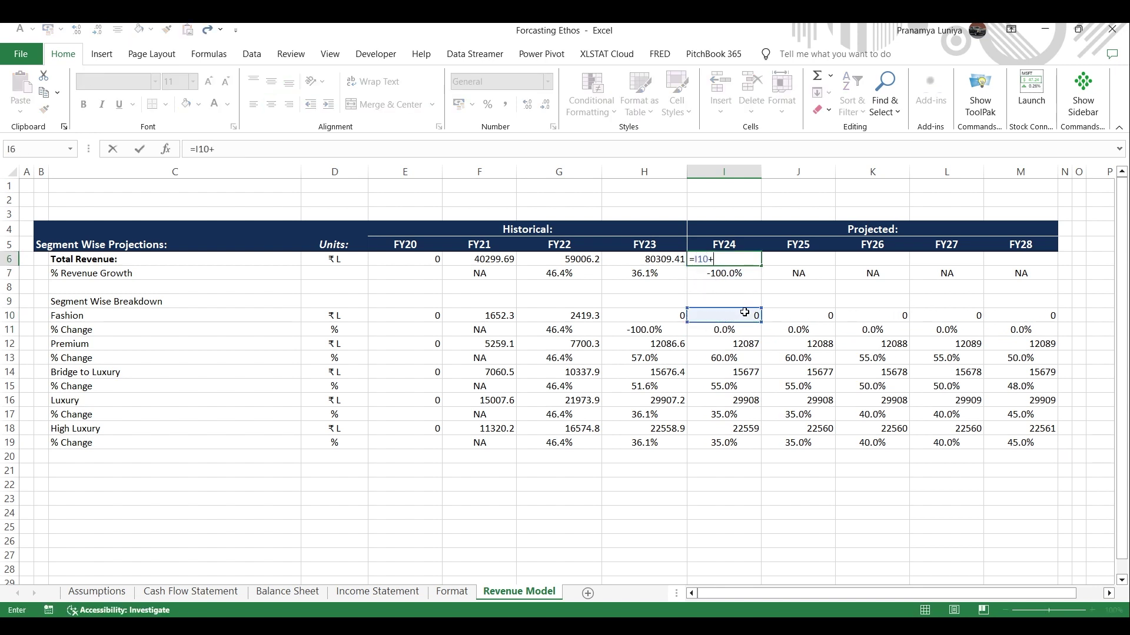
key("Down")
key("Down")
key("Down")
key("Down")
key("Down")
key("Down")
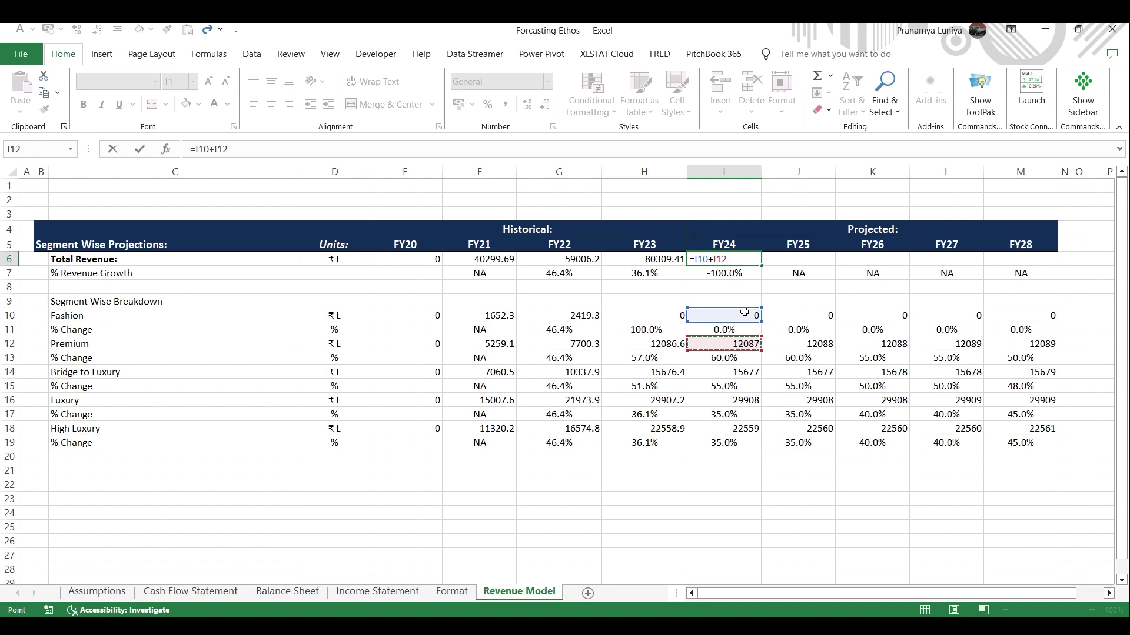
type("+")
key("Down")
key("Down")
key("Down")
key("Down")
key("Down")
key("Down")
key("Down")
key("Down")
key("Down")
key("Down")
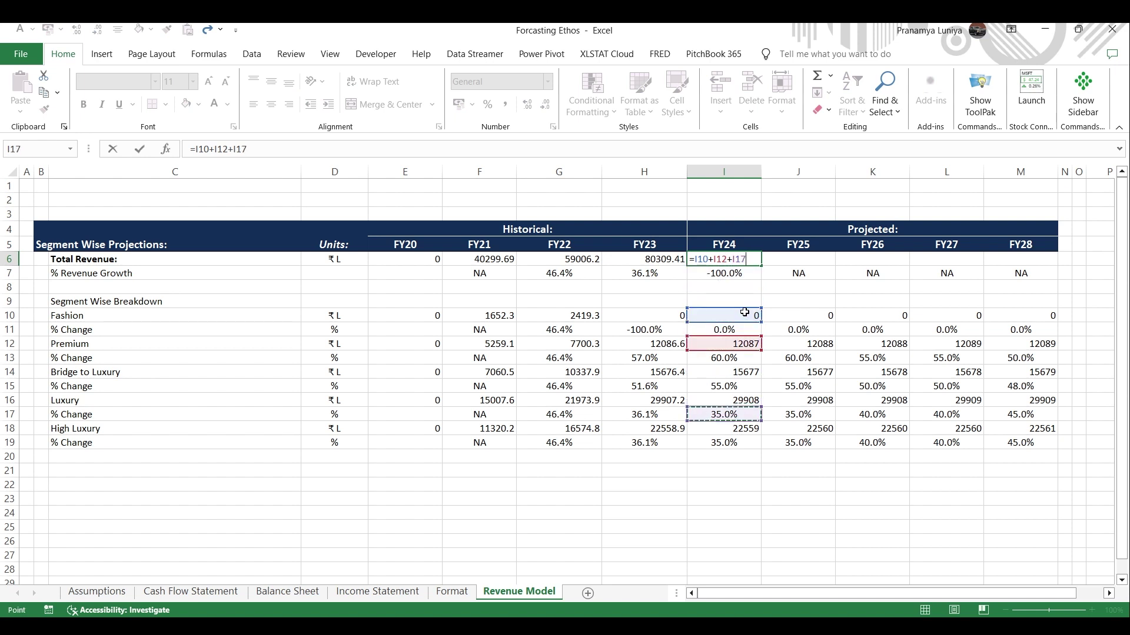
key("Up")
key("Up")
type("+")
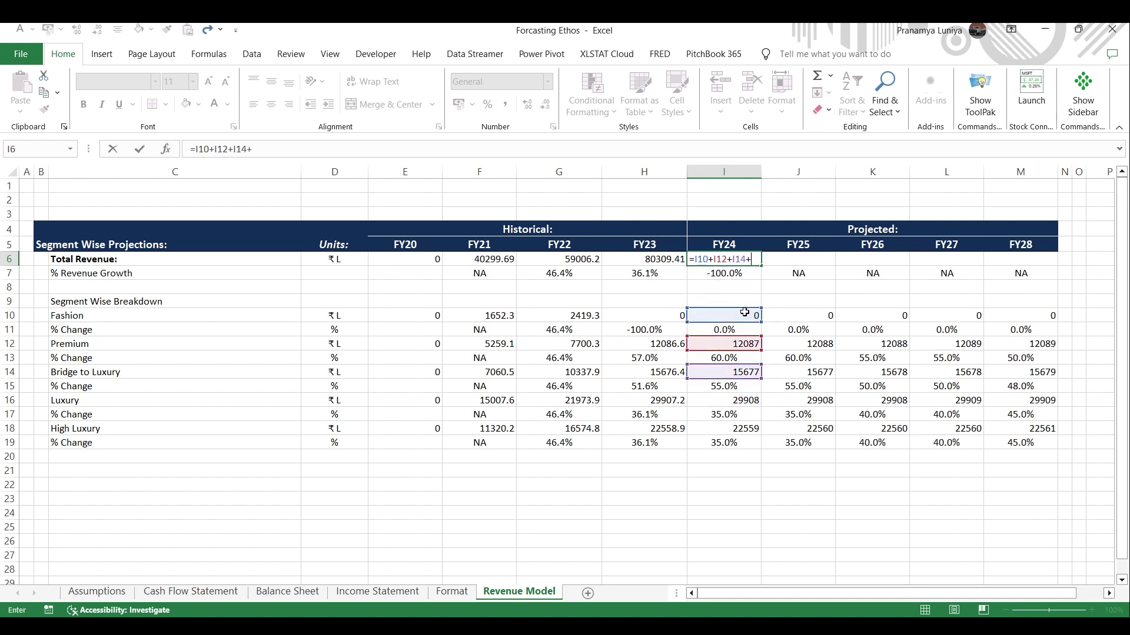
key("Down")
key("Down")
key("Down")
key("Down")
key("Down")
key("Down")
key("Down")
key("Down")
key("Down")
key("Down")
key("Down")
key("Down")
key("Down")
key("Up")
key("Up")
key("Up")
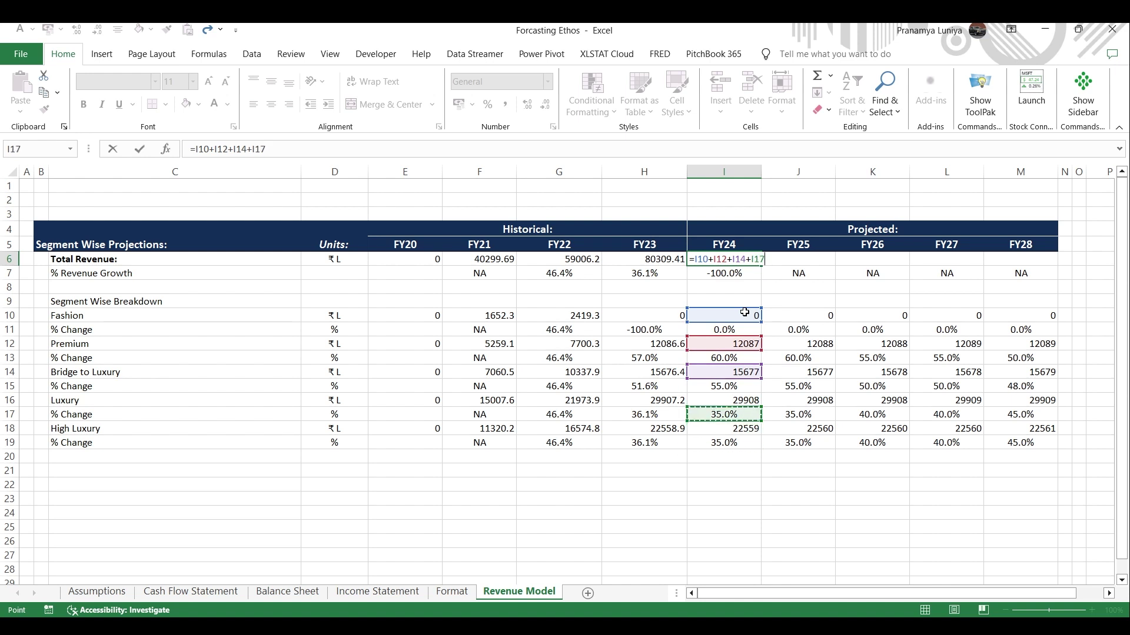
type("+")
key("Down")
key("Down")
key("Down")
key("Down")
key("Down")
key("Down")
key("Down")
key("Down")
key("Down")
key("Down")
key("Down")
key("Down")
key("Down")
key("Down")
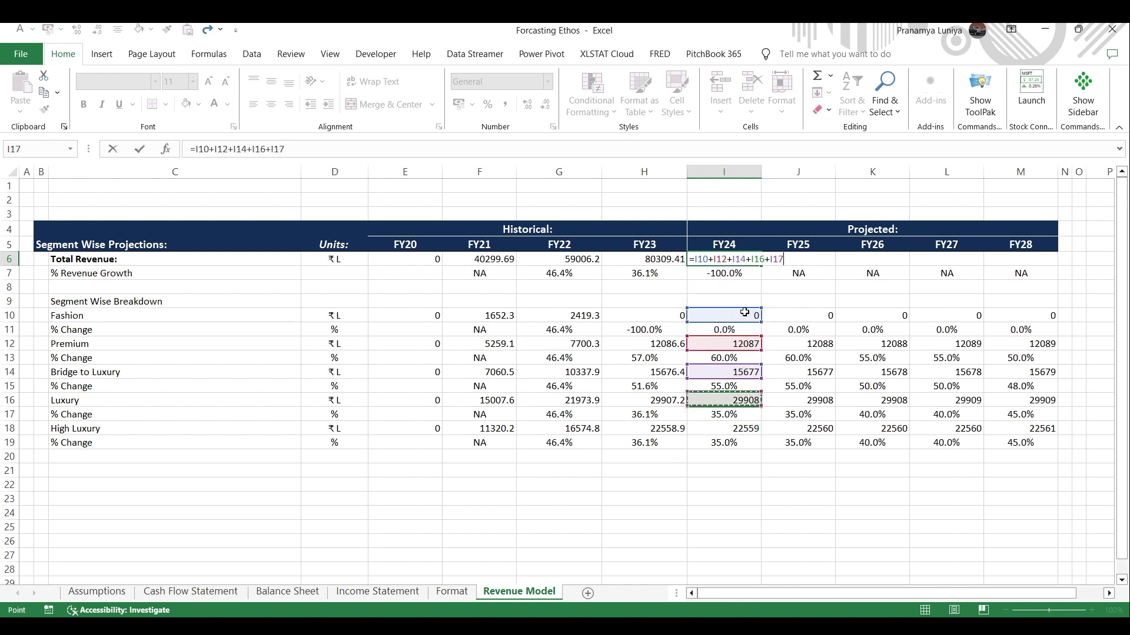
key("Up")
key("Up")
key("ctrl+Return")
Step: Fill the Total Revenue formula from I6 across FY25–FY28 through M6
key("shift+Right")
key("shift+Right")
key("shift+Right")
key("shift+Right")
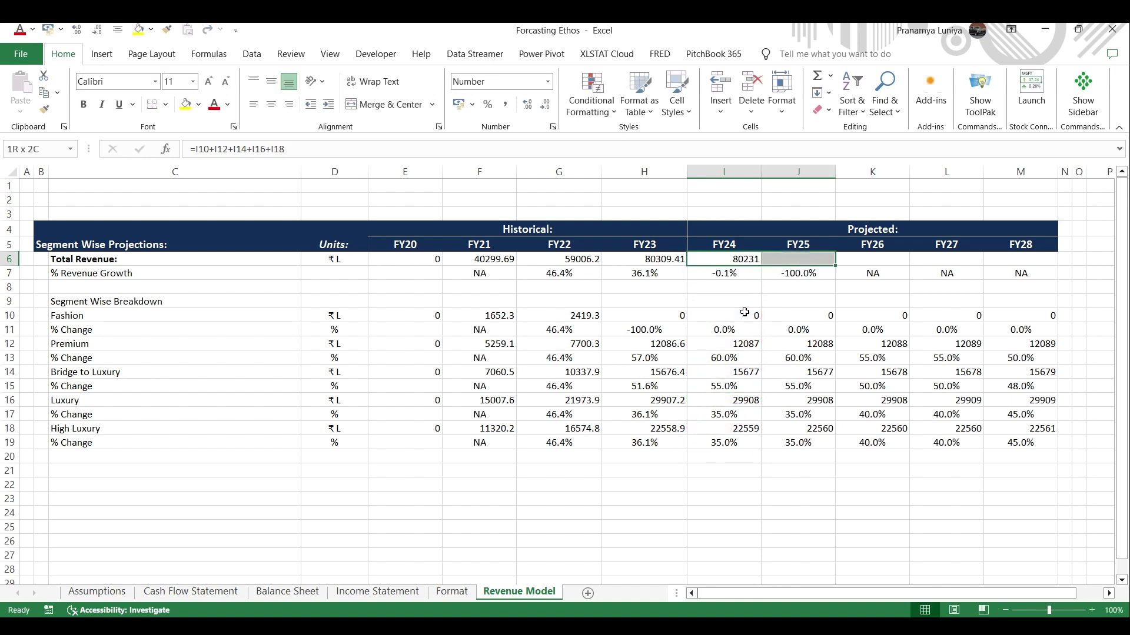
key("ctrl+r")
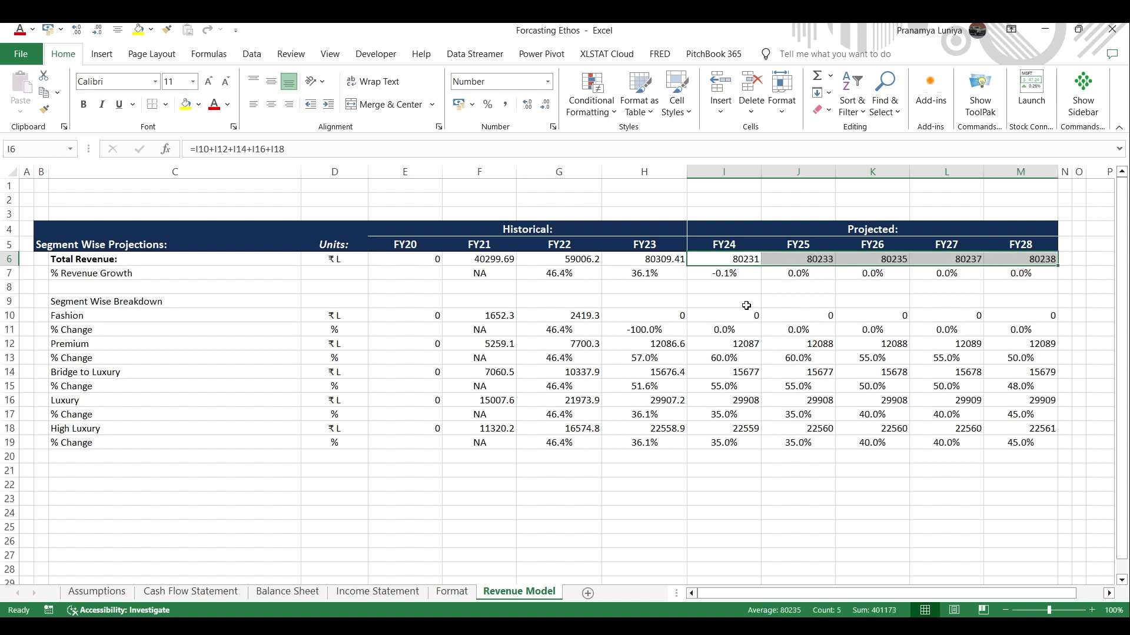
Step: Correct the Premium FY24 revenue formula in I12 to =H12*(1+I13)
left_click(719, 278)
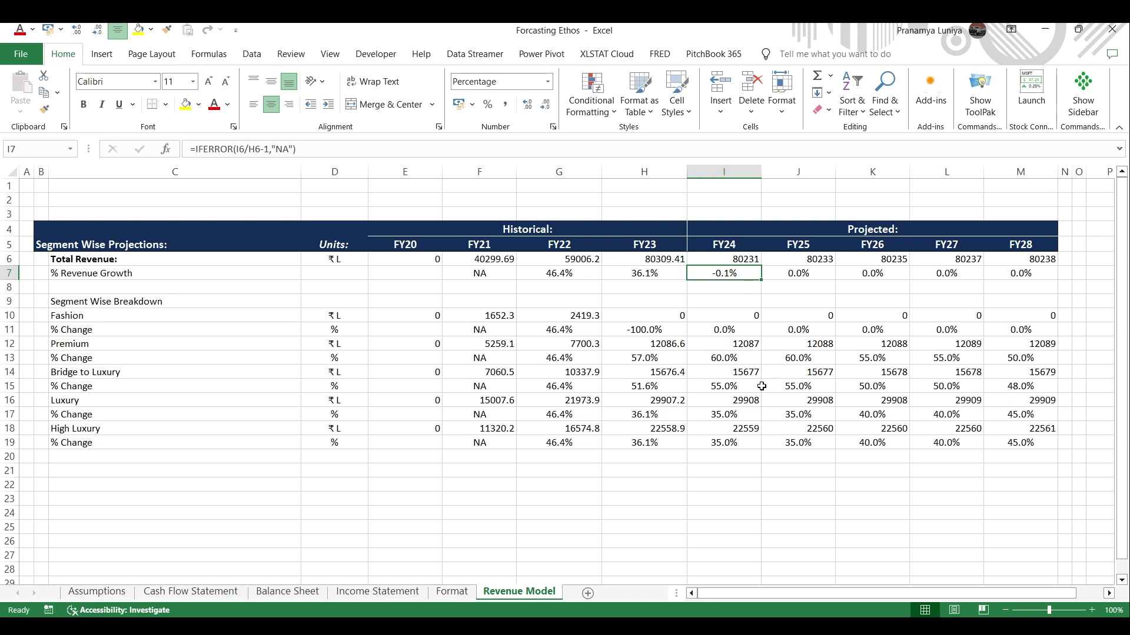
left_click(737, 358)
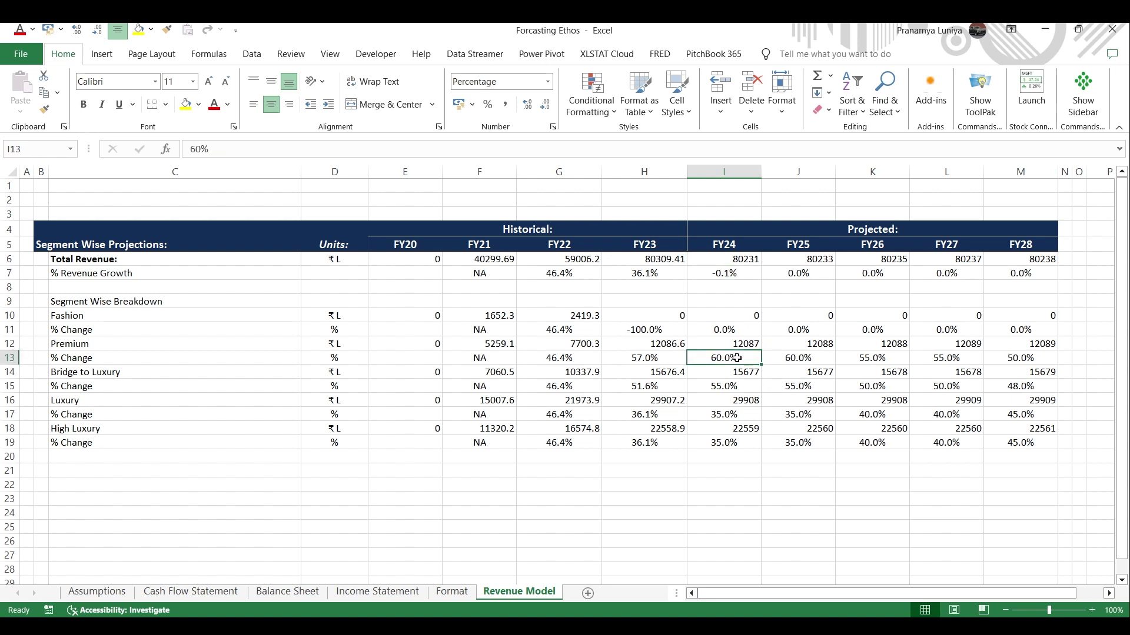
double_click(736, 358)
key("shift+Return")
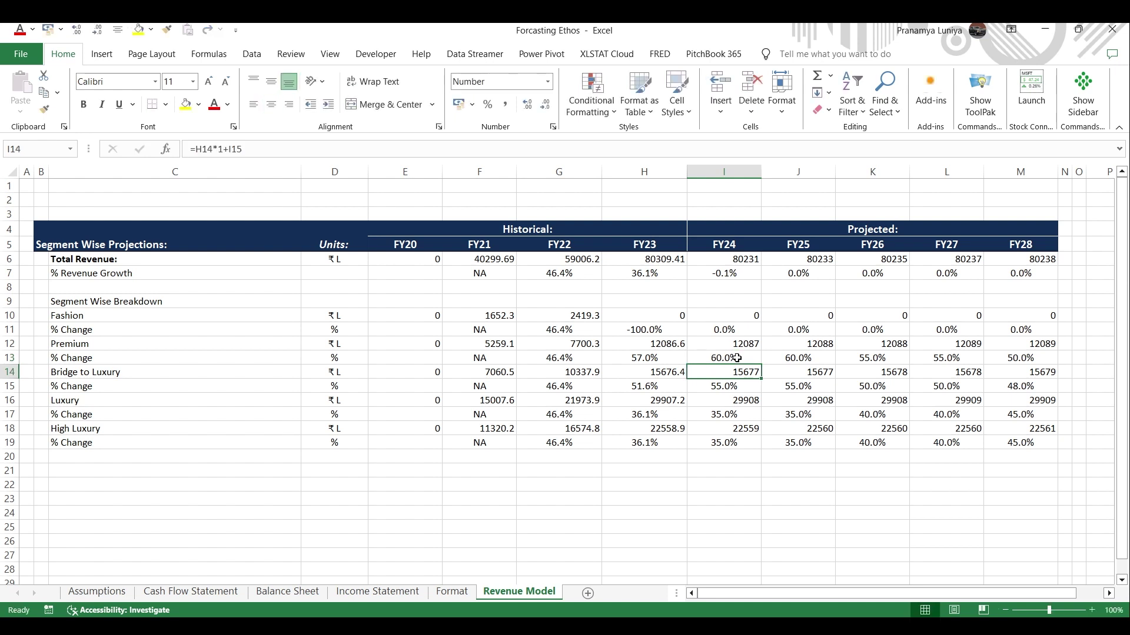
key("F2")
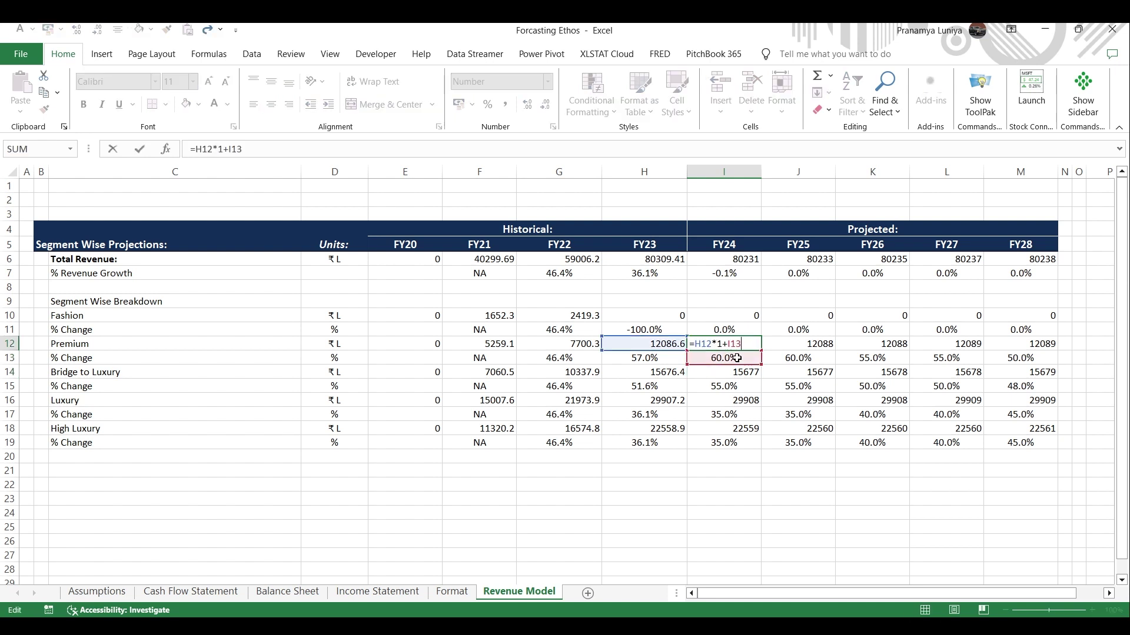
type(")")
key("Left")
key("Left")
key("Left")
key("Left")
key("Left")
key("Left")
type("(")
key("ctrl+Return")
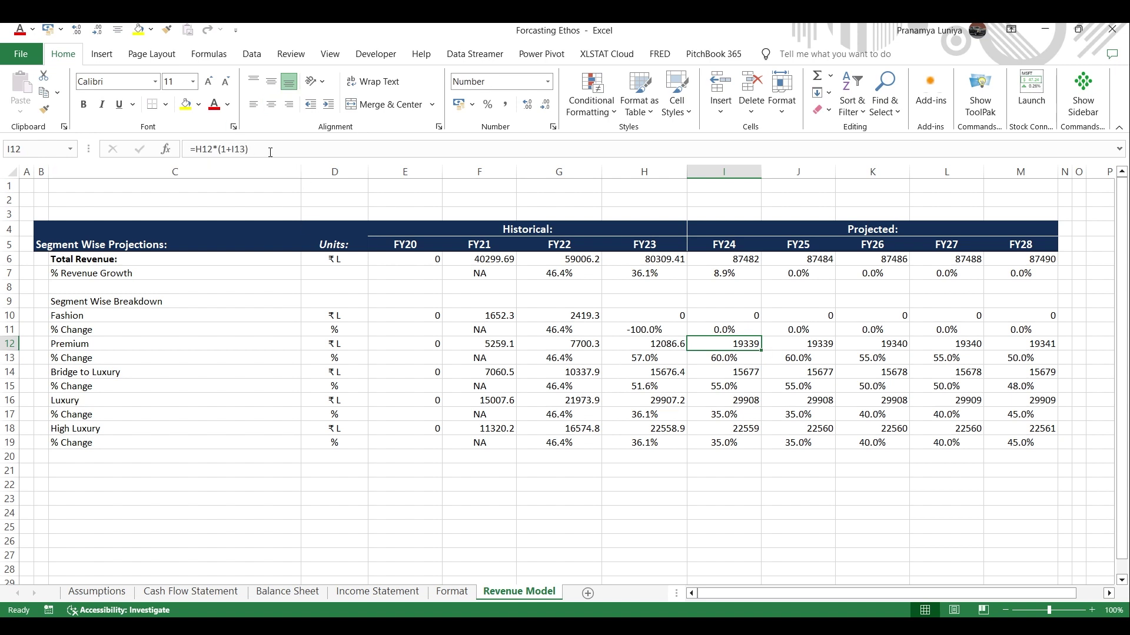
Step: Fill the corrected Premium revenue formula from I12 across FY25–FY28 through M12
key("shift+Right")
key("shift+Right")
key("shift+Right")
key("shift+Right")
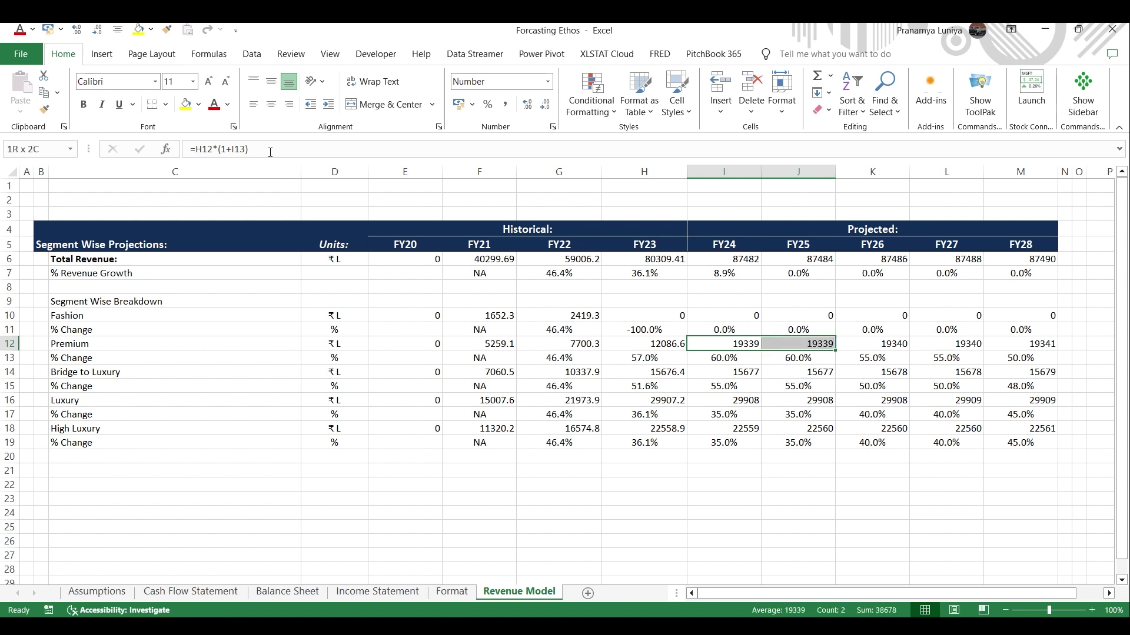
key("ctrl+r")
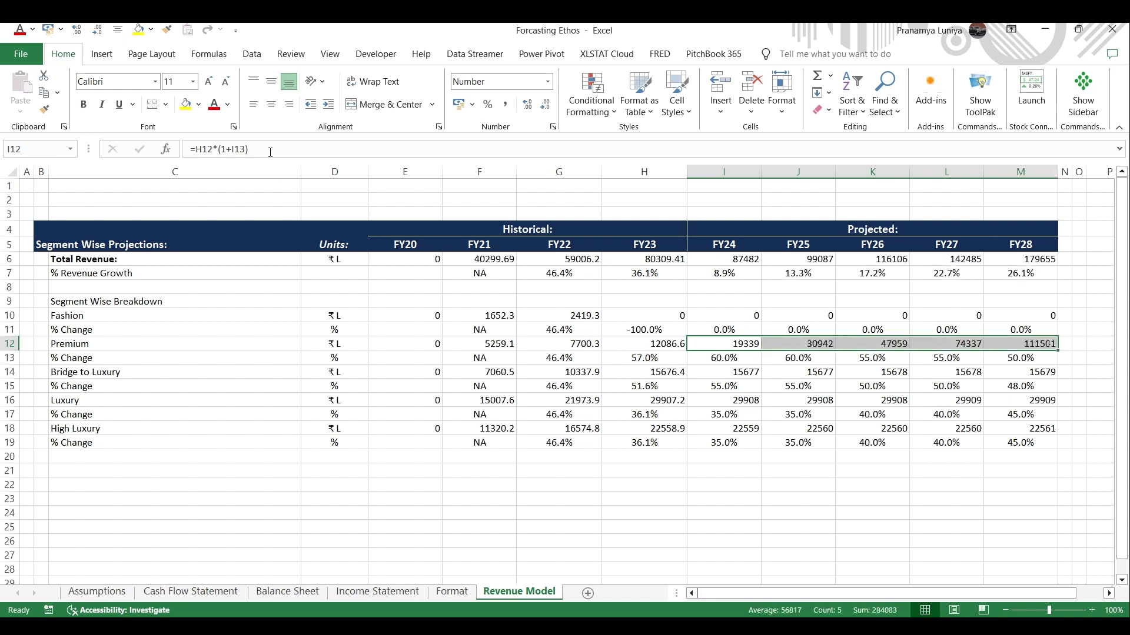
Step: Copy the corrected Premium formulas in I12:M12 to the Fashion revenue row in I10:M10
key("Down")
key("Down")
key("Up")
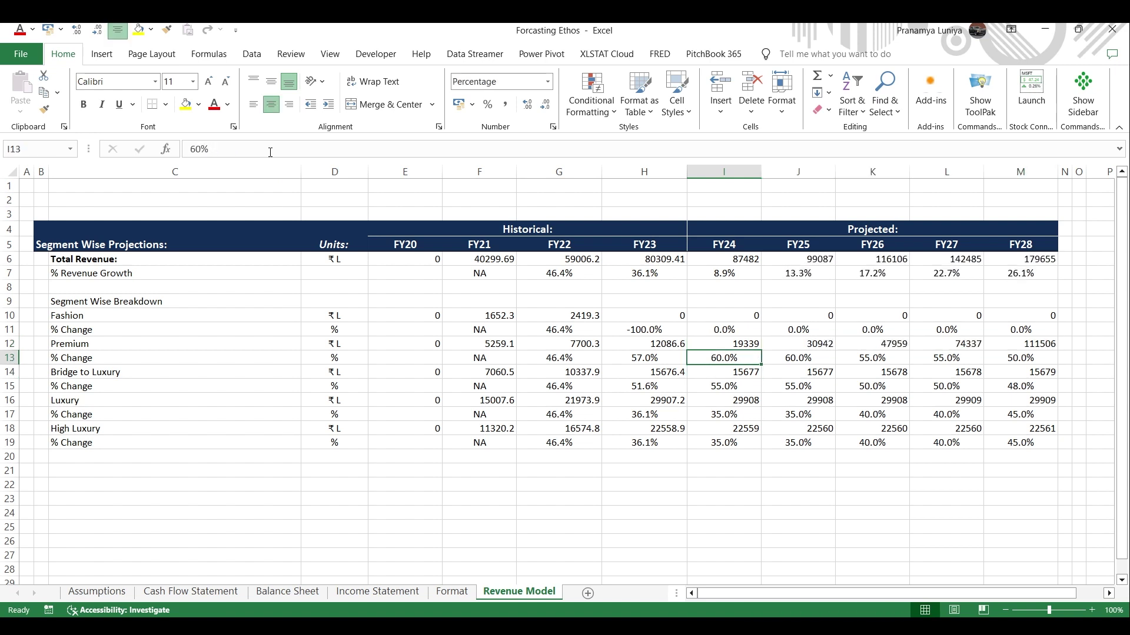
key("Up")
key("Up")
key("Up")
key("Down")
key("Down")
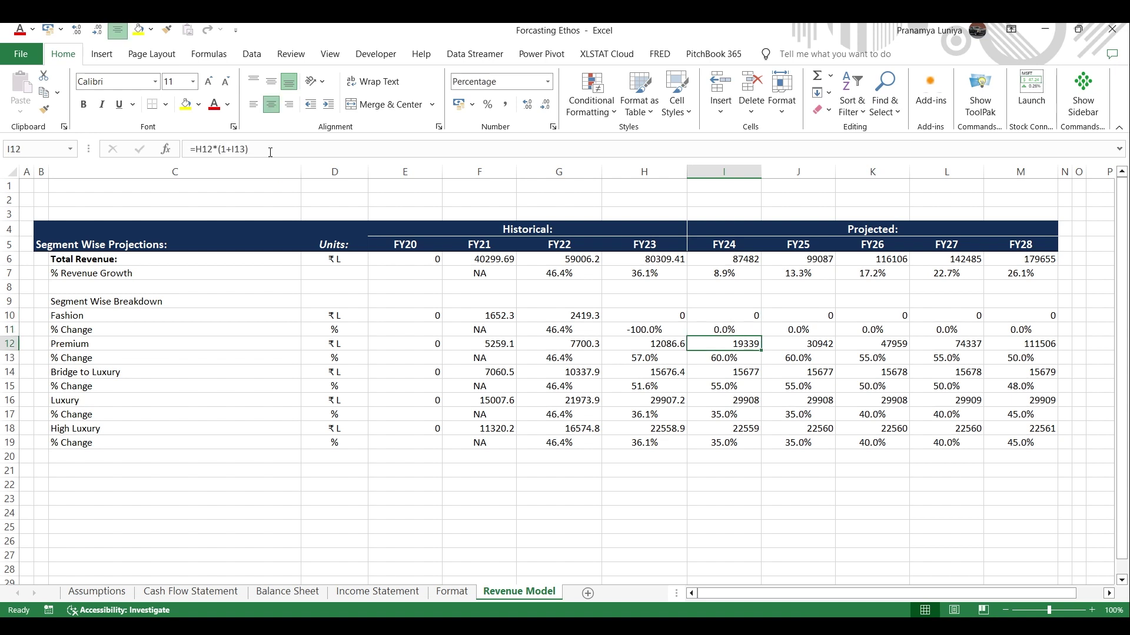
key("shift+Right")
key("shift+Right")
key("shift+Right")
key("shift+Right")
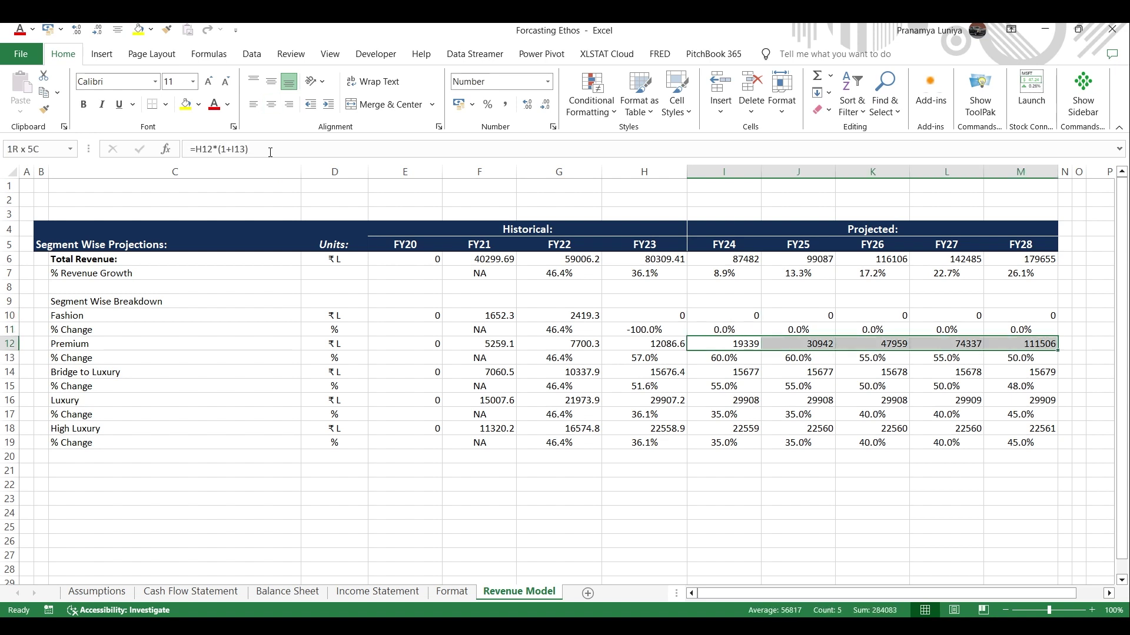
key("ctrl+c")
key("Up")
key("Up")
key("ctrl+v")
Step: Paste the corrected Premium formulas into the Bridge to Luxury revenue row in I14:M14
key("Down")
key("Down")
key("Down")
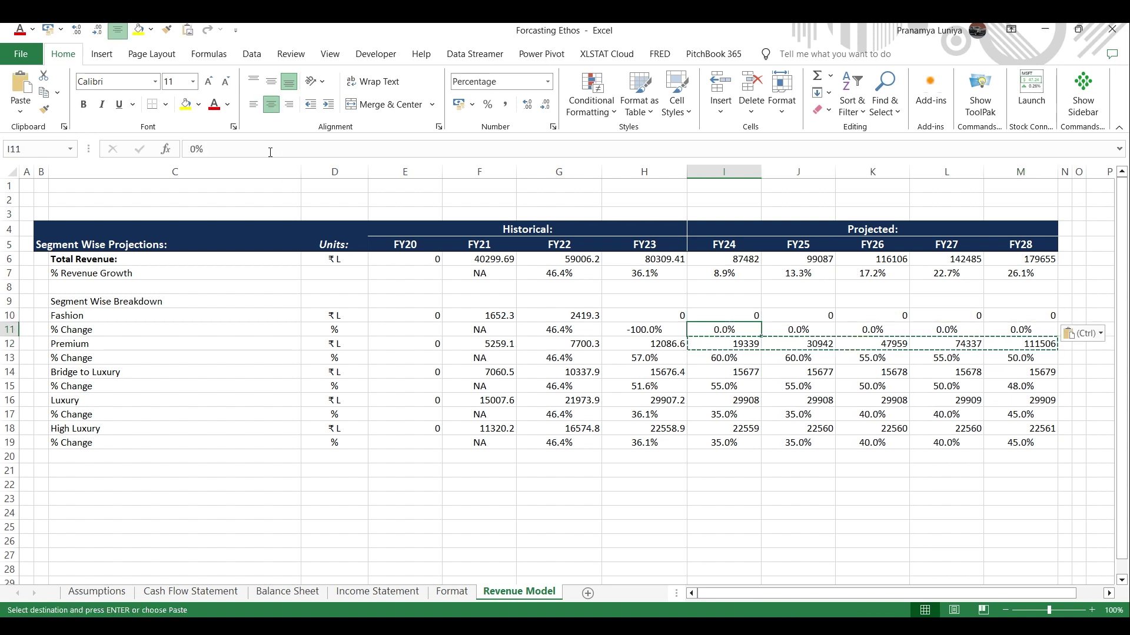
key("Down")
key("ctrl+v")
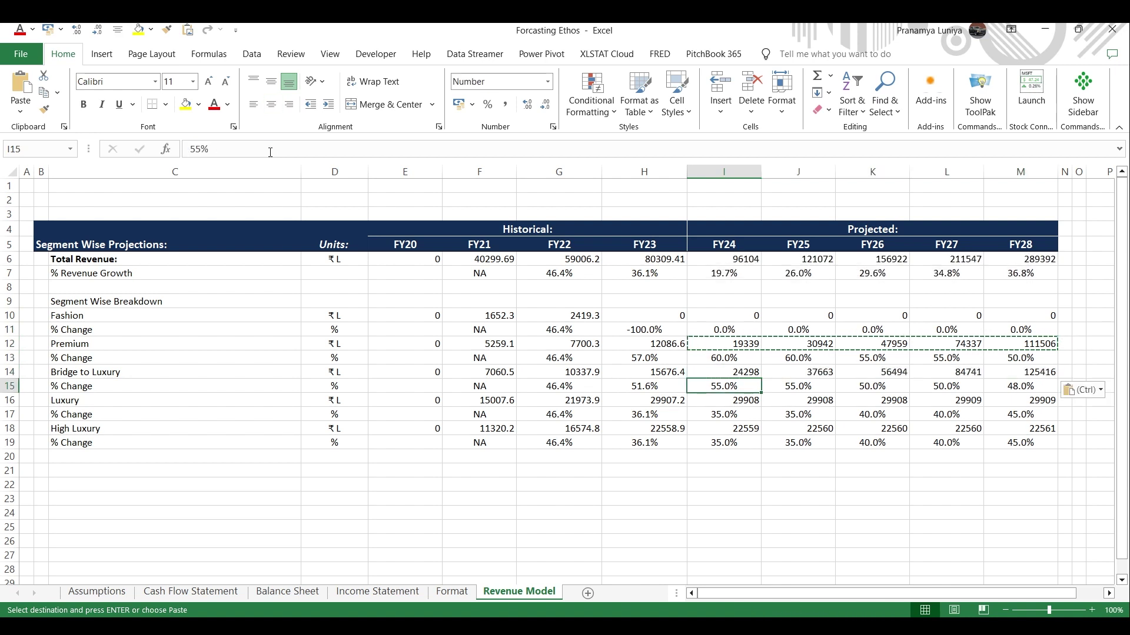
Step: Paste the copied Premium growth formulas into the Luxury revenue row in I16:M16
key("Down")
key("Down")
key("Down")
key("Up")
key("ctrl+v")
Step: Paste the copied Premium growth formulas into the High Luxury revenue row in I18:M18
key("Down")
key("Down")
key("Down")
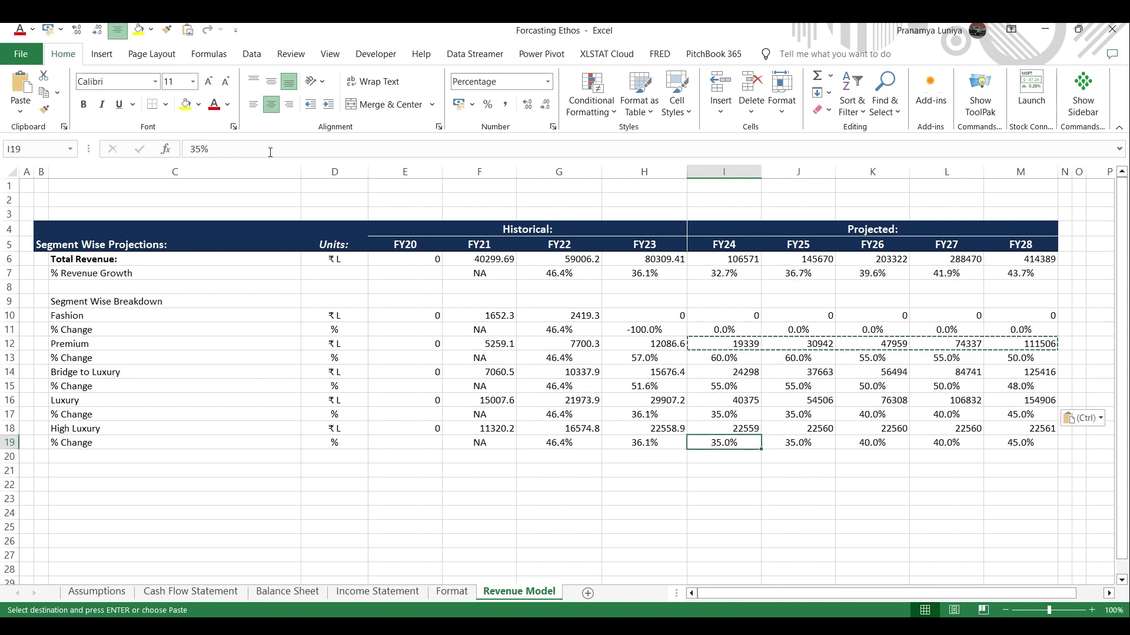
key("Up")
key("ctrl+v")
key("Down")
Step: Review the total revenue growth percentages in row 7, comparing historical FY22–FY23 with projected FY24–FY28
key("Up")
key("Up")
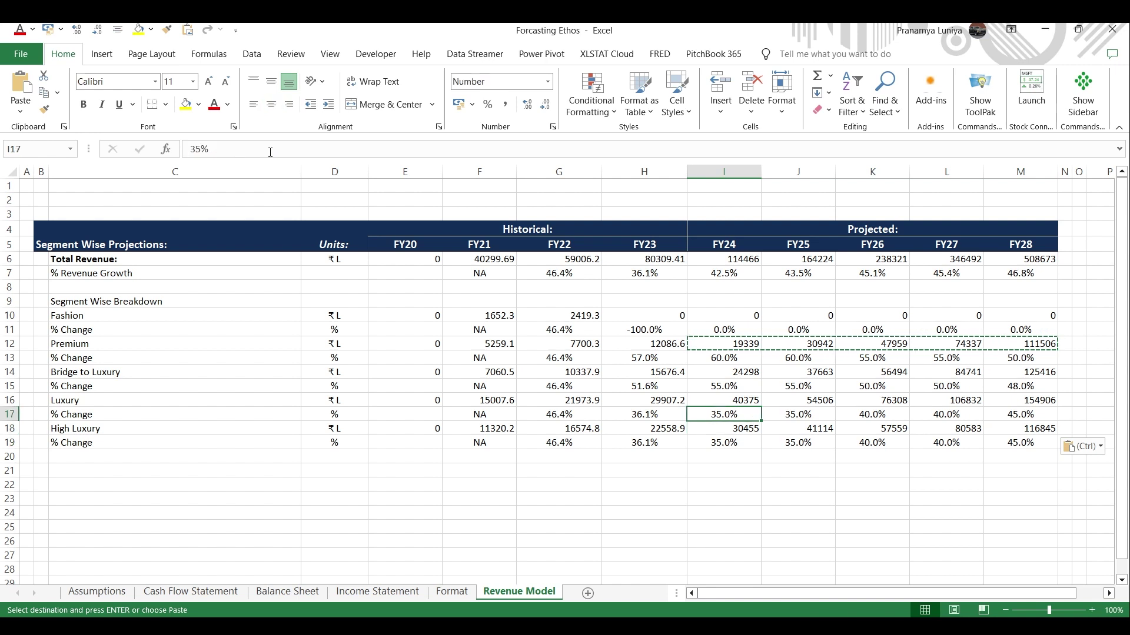
key("Up")
key("Up")
key("Up")
key("Up")
key("Up")
key("Up")
key("Up")
key("Up")
key("Up")
key("Up")
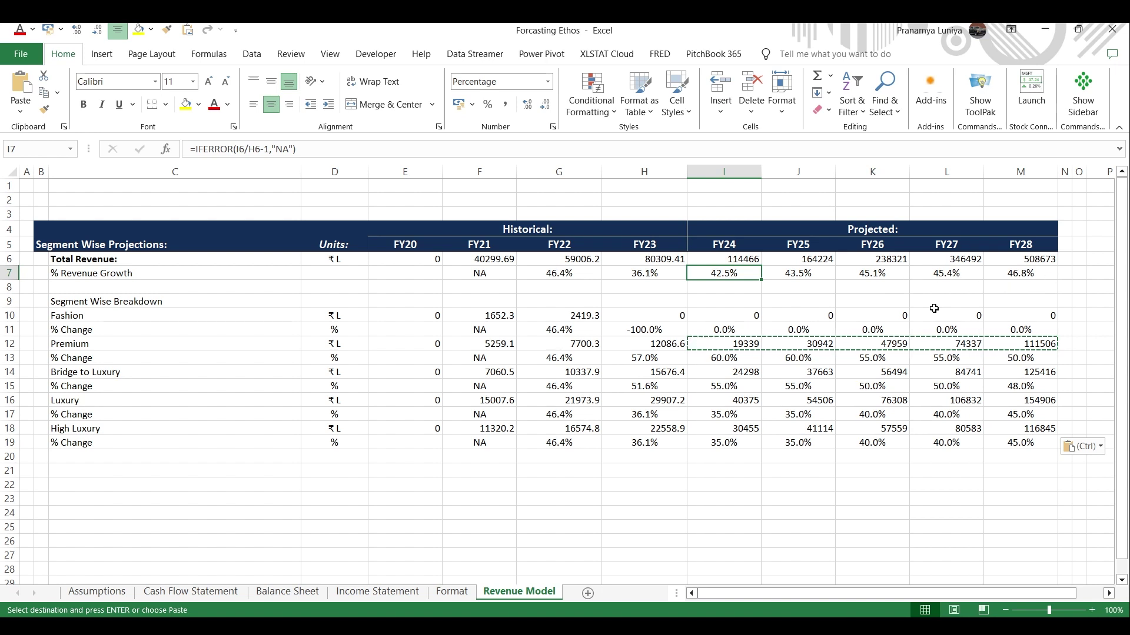
left_click(745, 299)
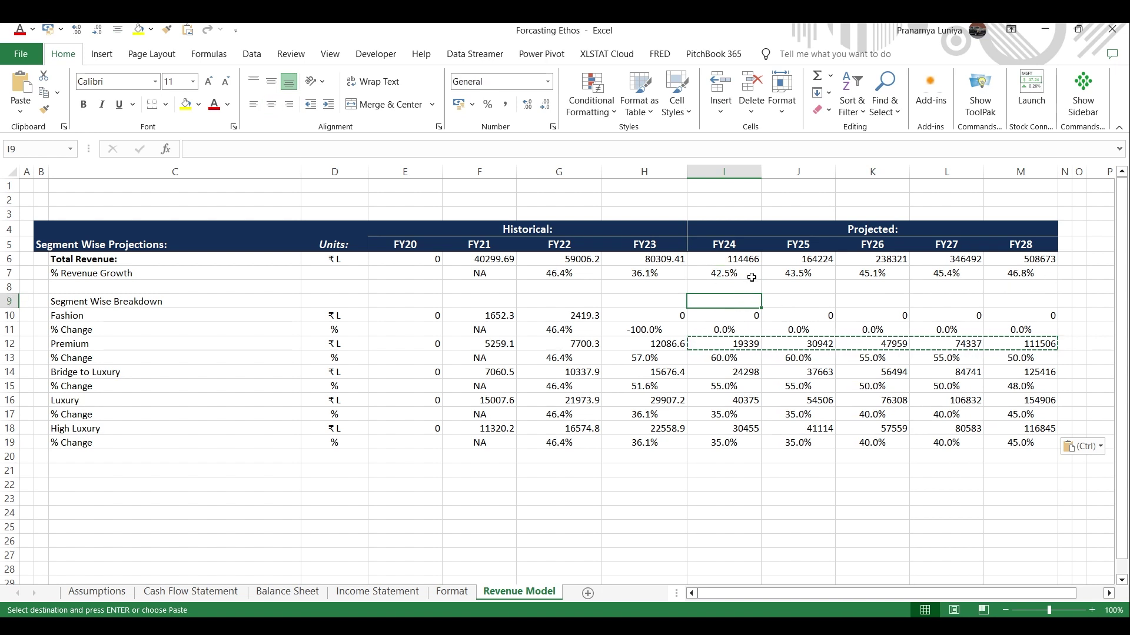
left_click(720, 274)
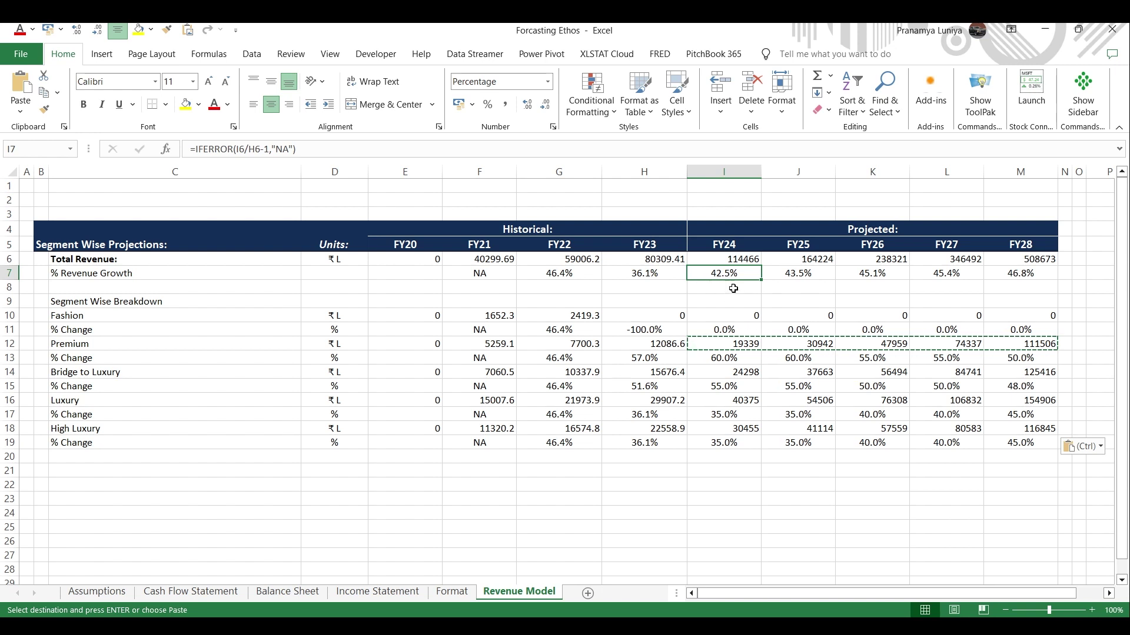
left_click(643, 276)
left_click(555, 277)
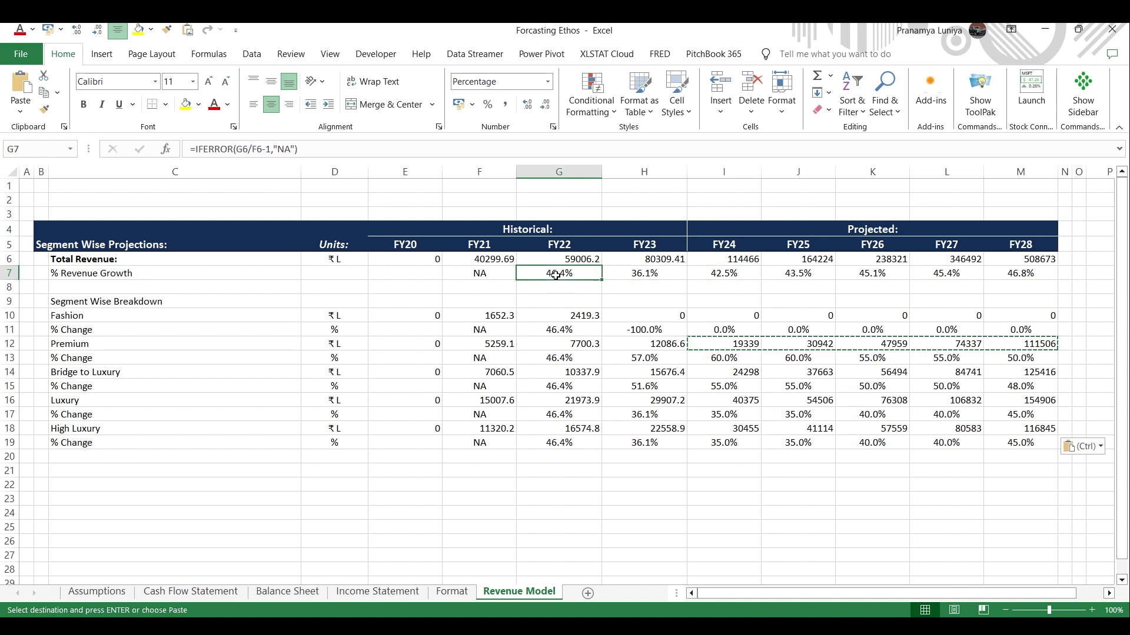
left_click(718, 273)
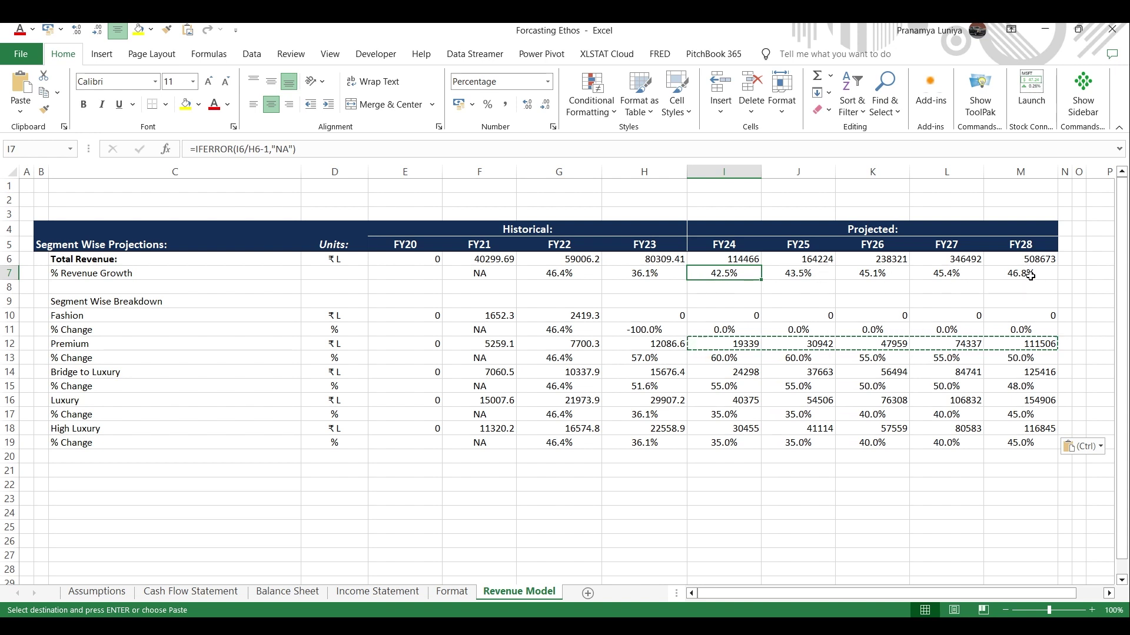
left_click(727, 290)
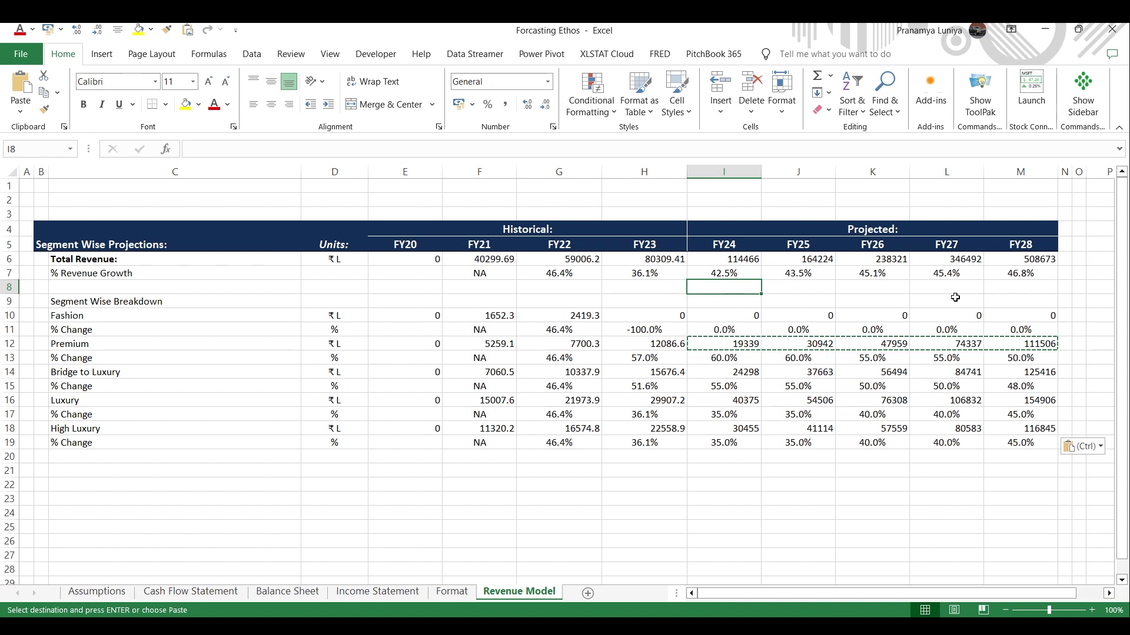
left_click(740, 301)
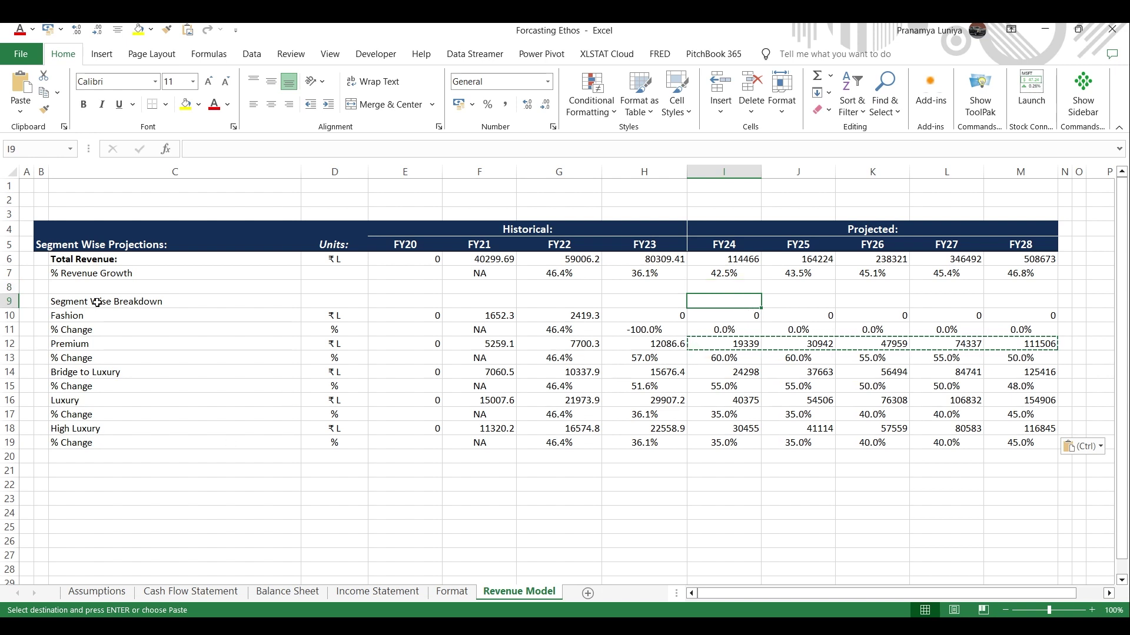
left_click(43, 302)
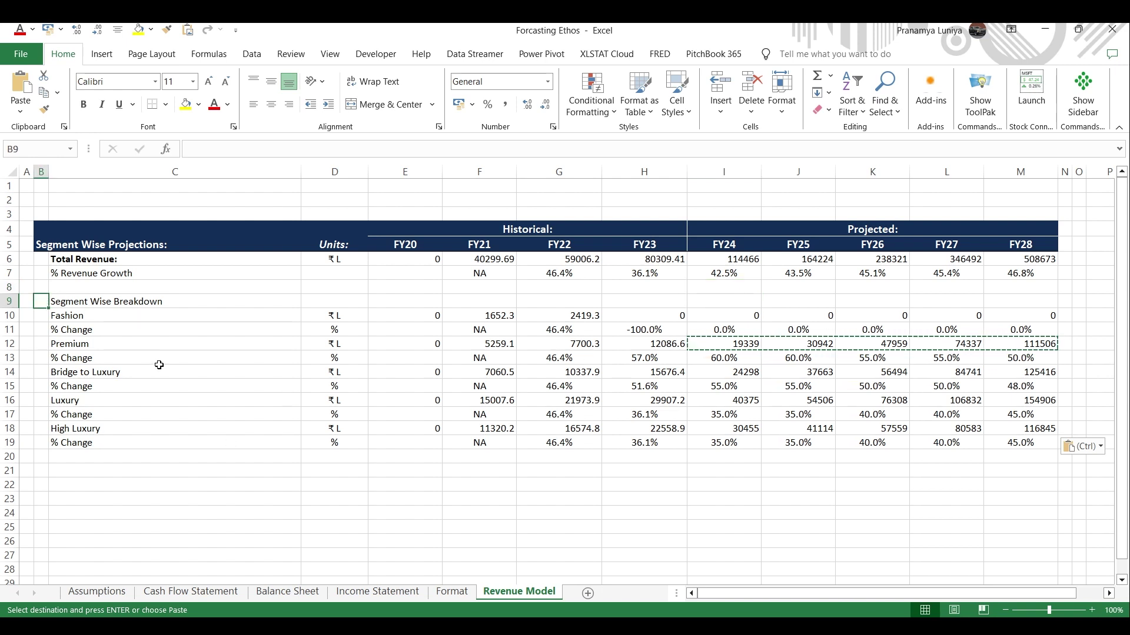
left_click(96, 307)
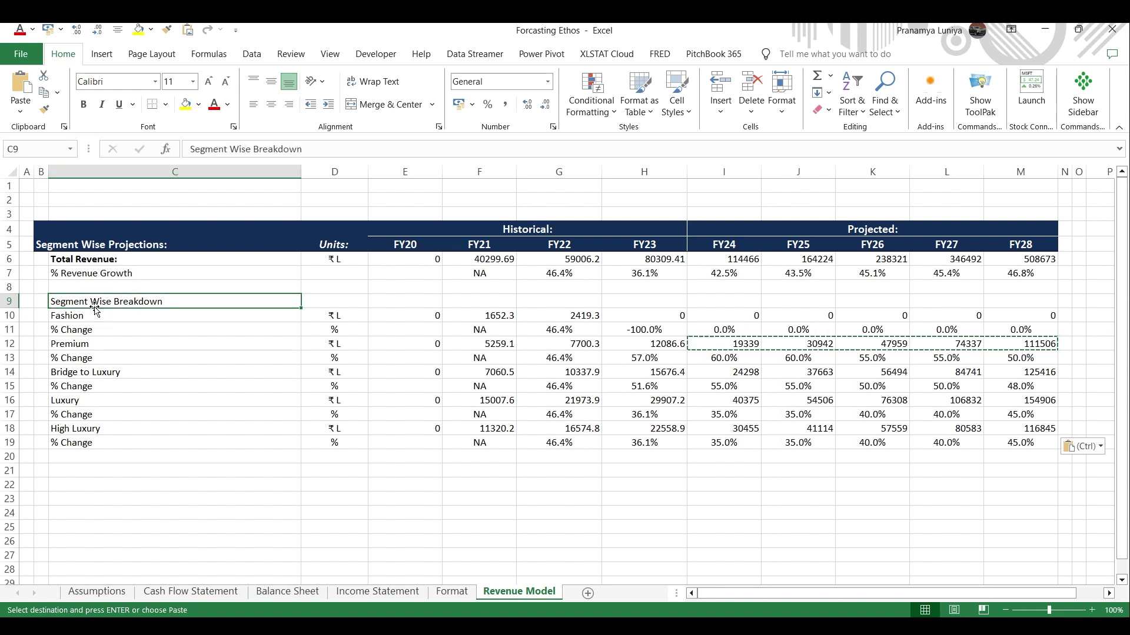
key("Down")
key("Down")
key("Down")
key("Down")
key("Down")
key("Down")
key("Down")
key("Down")
key("Down")
key("Down")
key("Down")
key("Down")
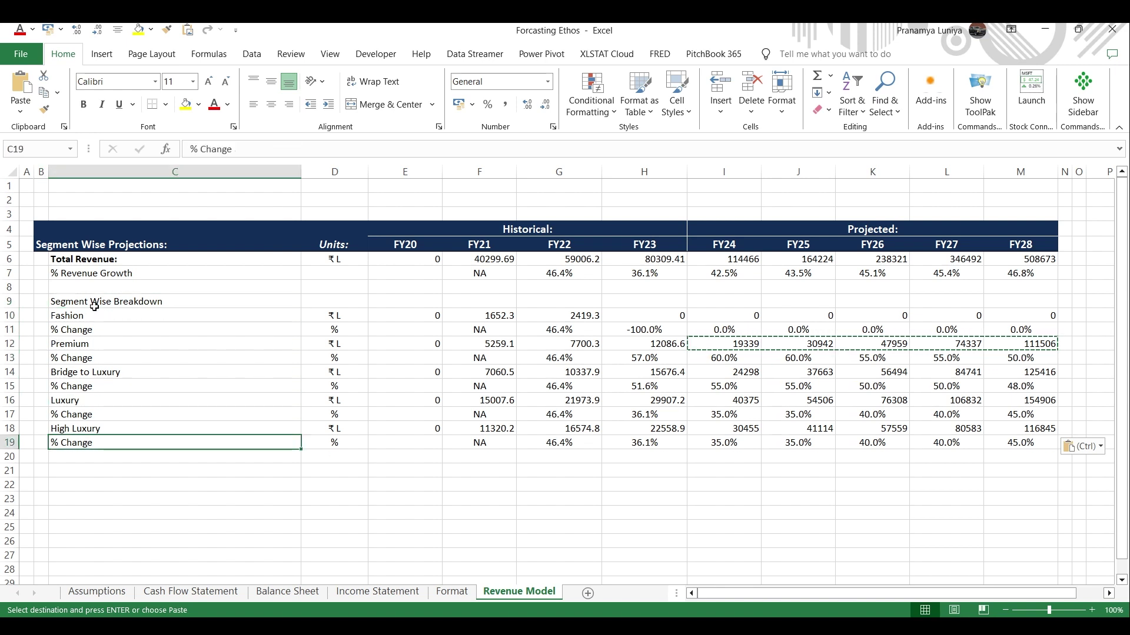
key("Down")
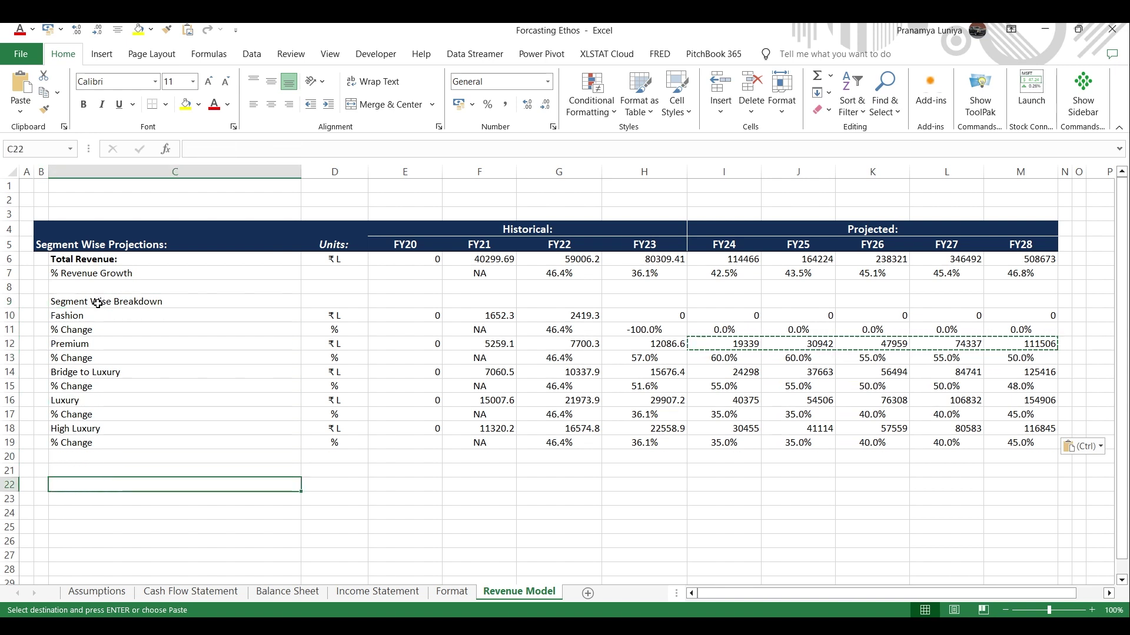
Step: Copy the Segment Wise Breakdown heading from C9 to C23, below the segment table
left_click(98, 303)
key("ctrl+c")
key("Down")
key("Down")
key("Down")
key("Down")
key("Down")
key("Down")
key("Down")
key("Down")
key("Down")
key("Down")
key("Down")
key("Down")
key("Down")
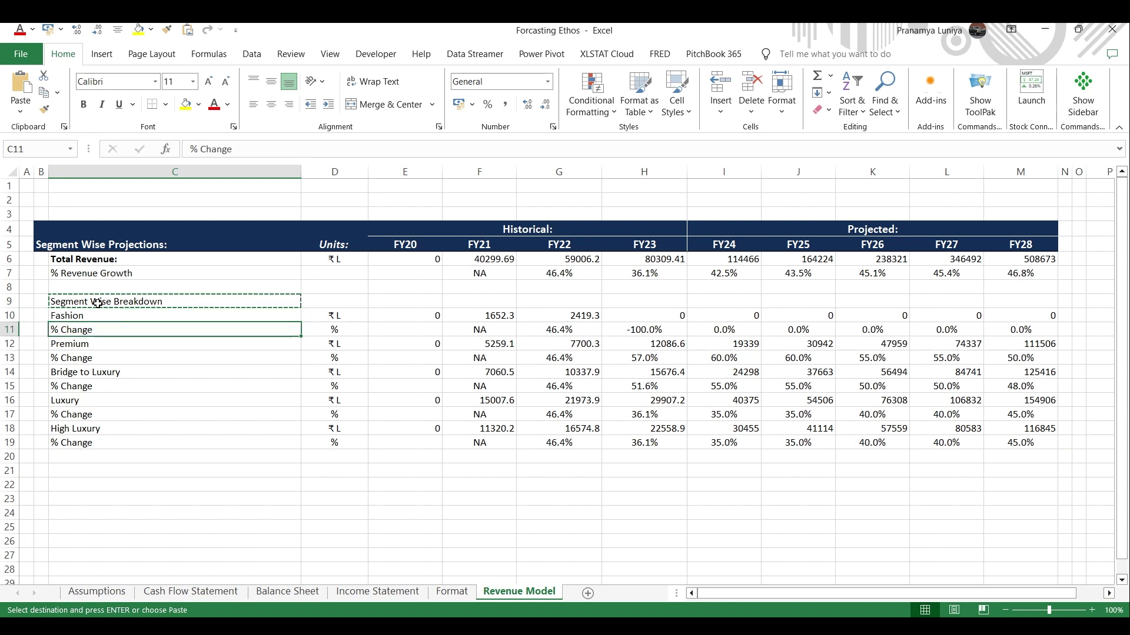
key("Down")
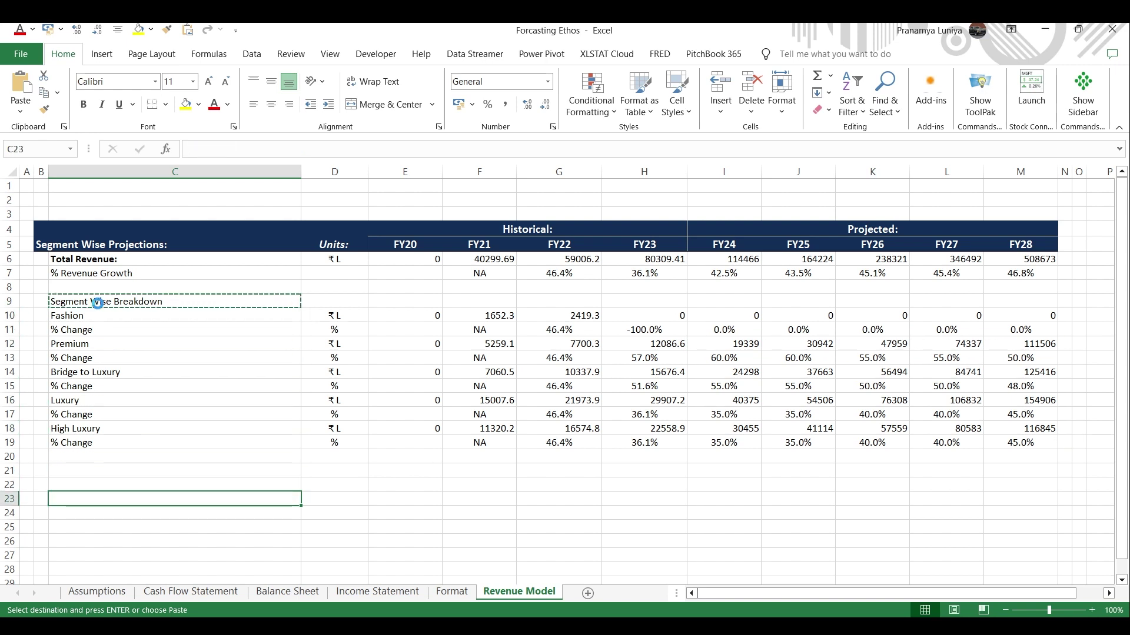
key("ctrl+v")
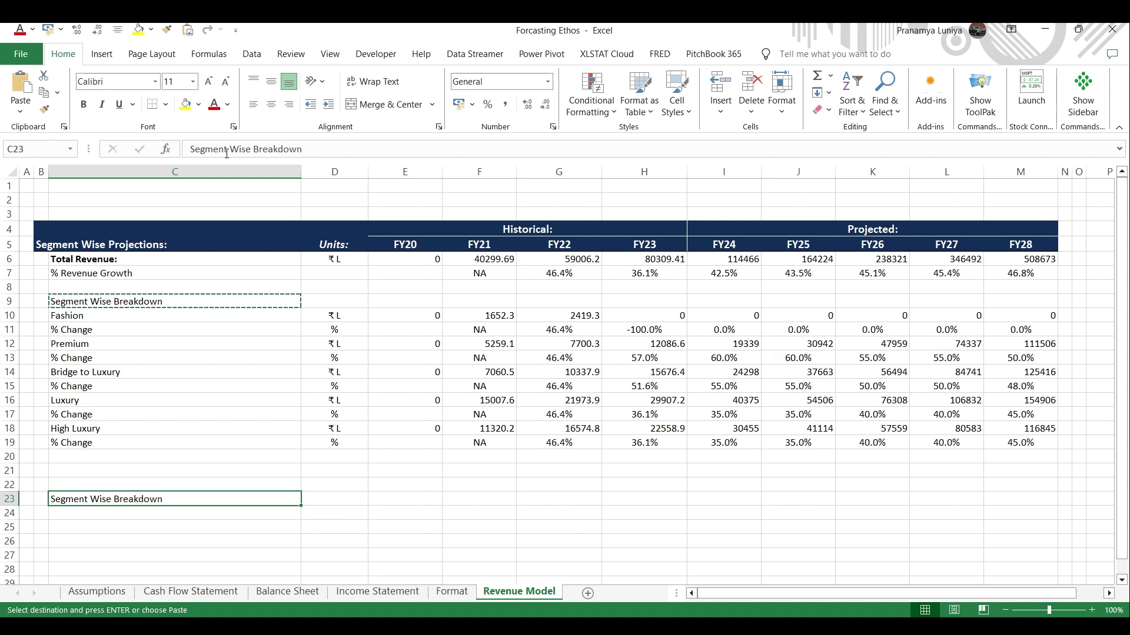
Step: Change the copied heading in C23 to "Store Wise Breakdown"
left_click(227, 151)
key("BackSpace")
key("BackSpace")
key("BackSpace")
key("BackSpace")
key("BackSpace")
key("BackSpace")
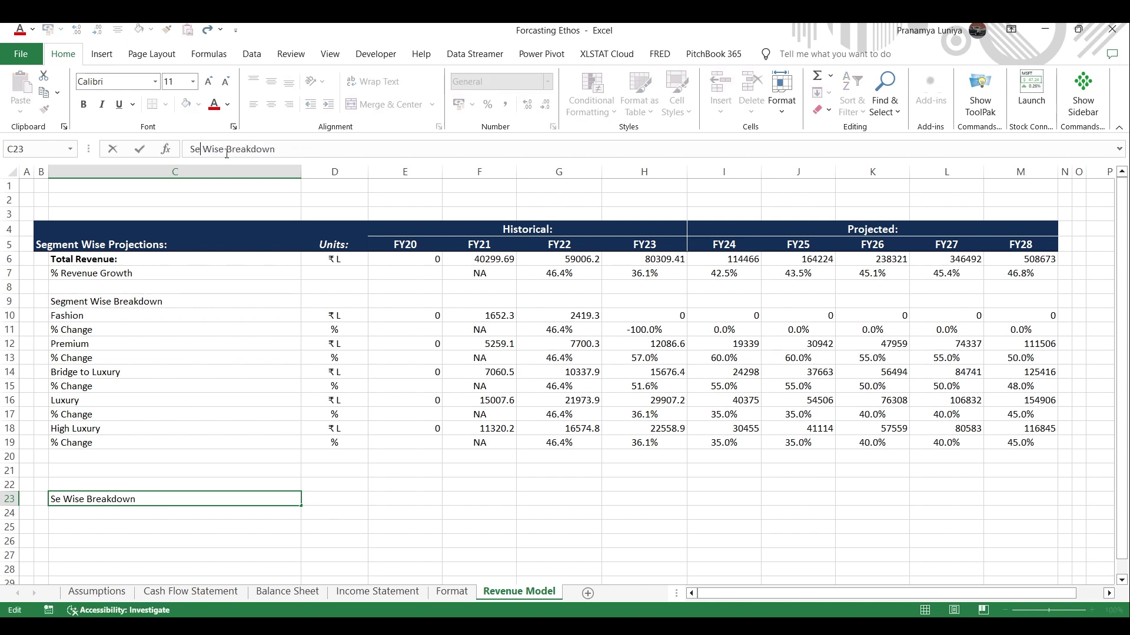
type("tore")
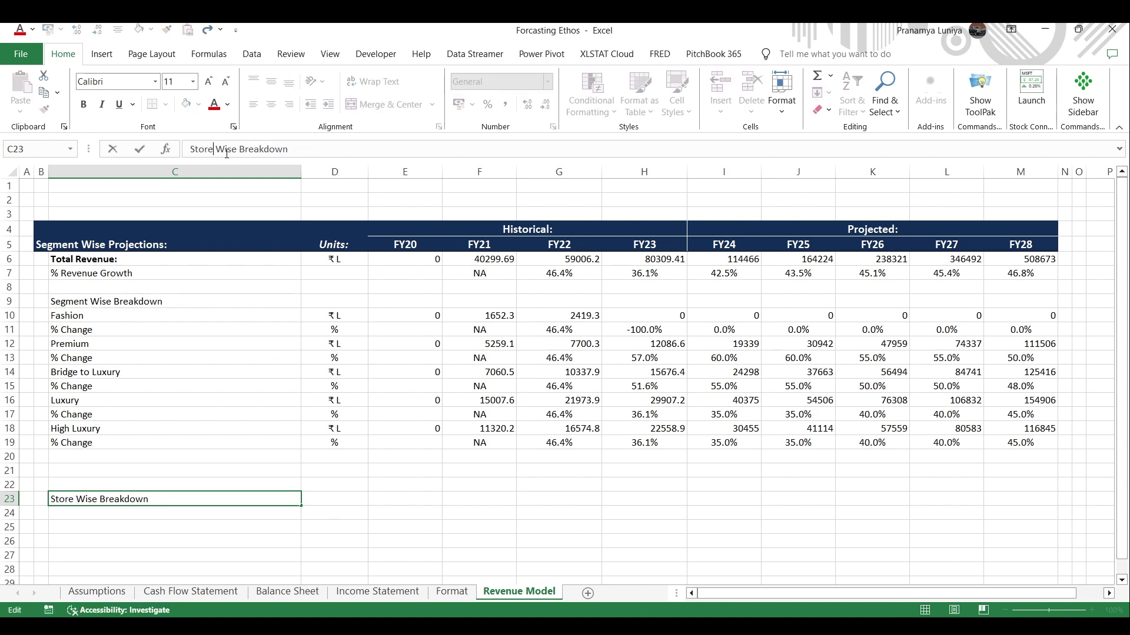
key("ctrl+Return")
key("Down")
key("Down")
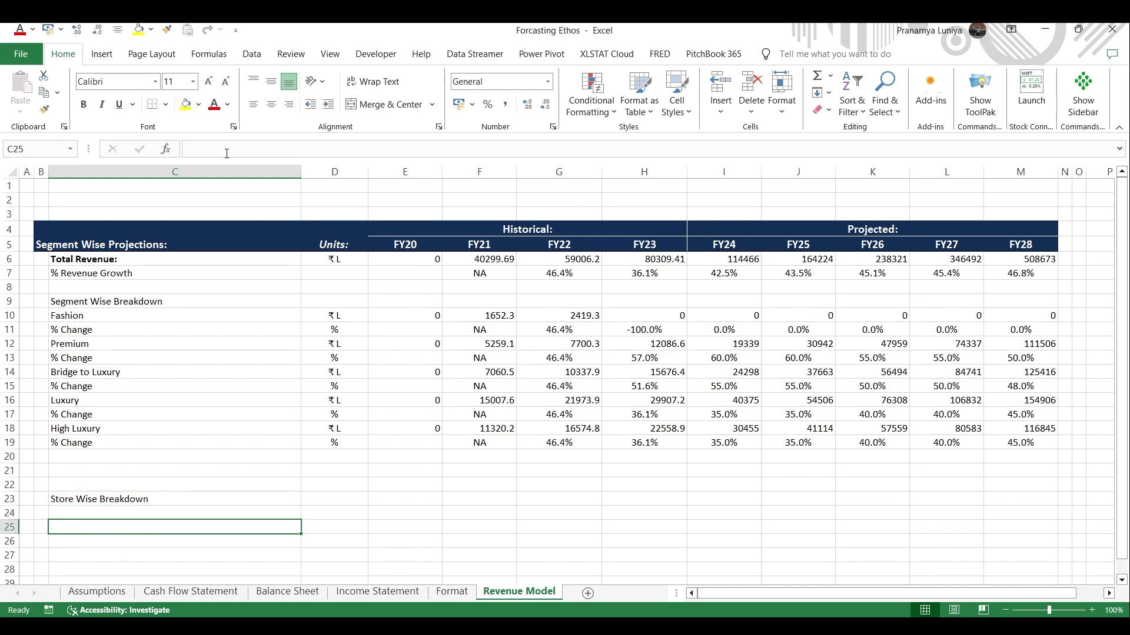
scroll(229, 439, "down", 3)
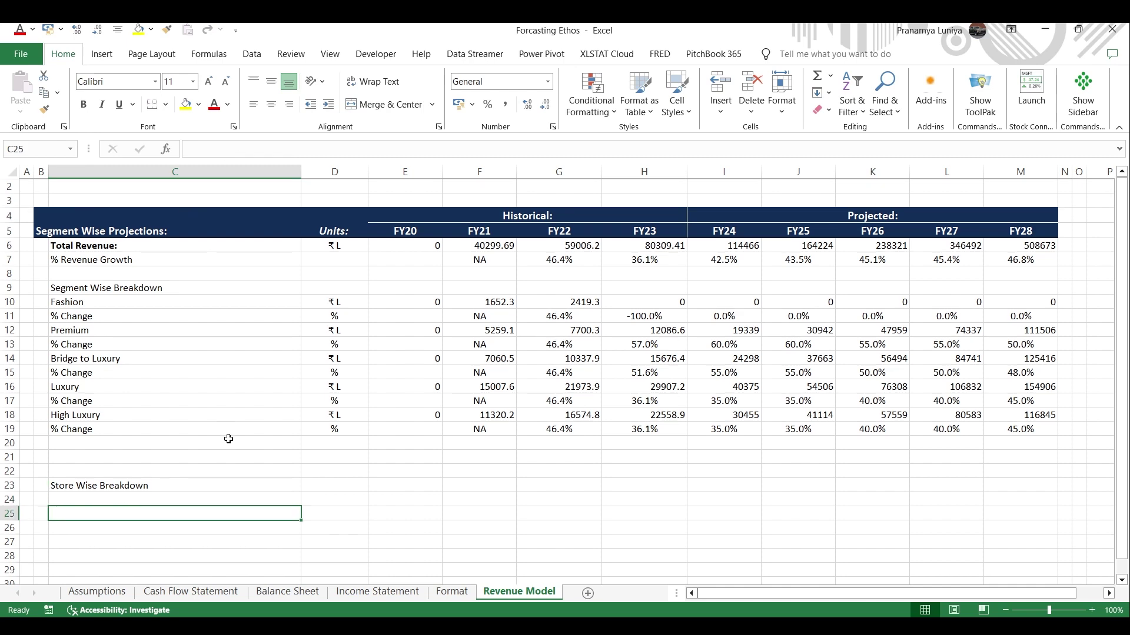